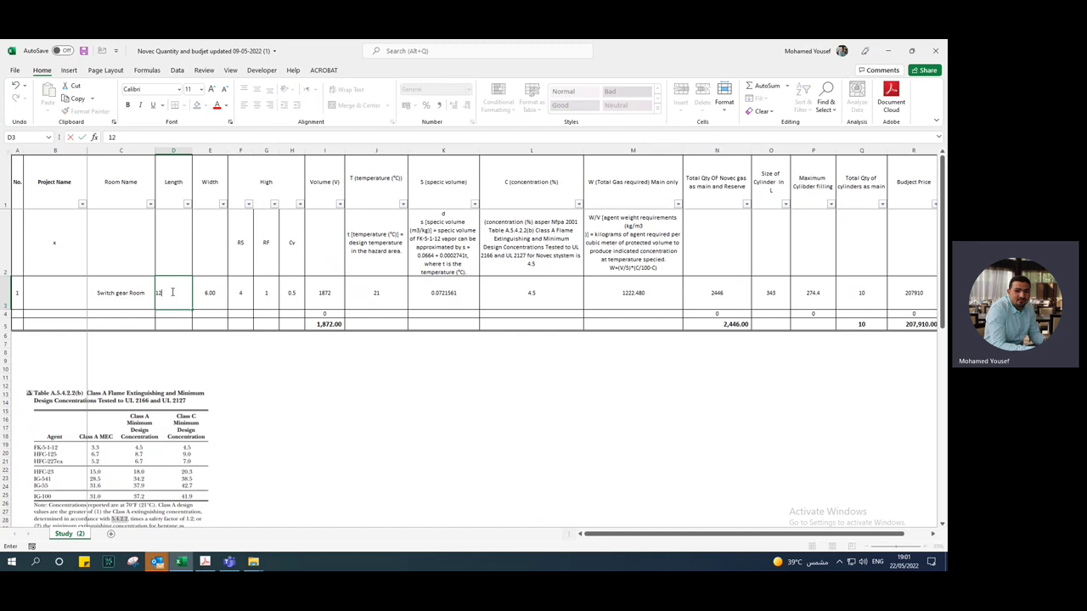
Step: Enter 12 as the Switch gear Room's length
key("Tab")
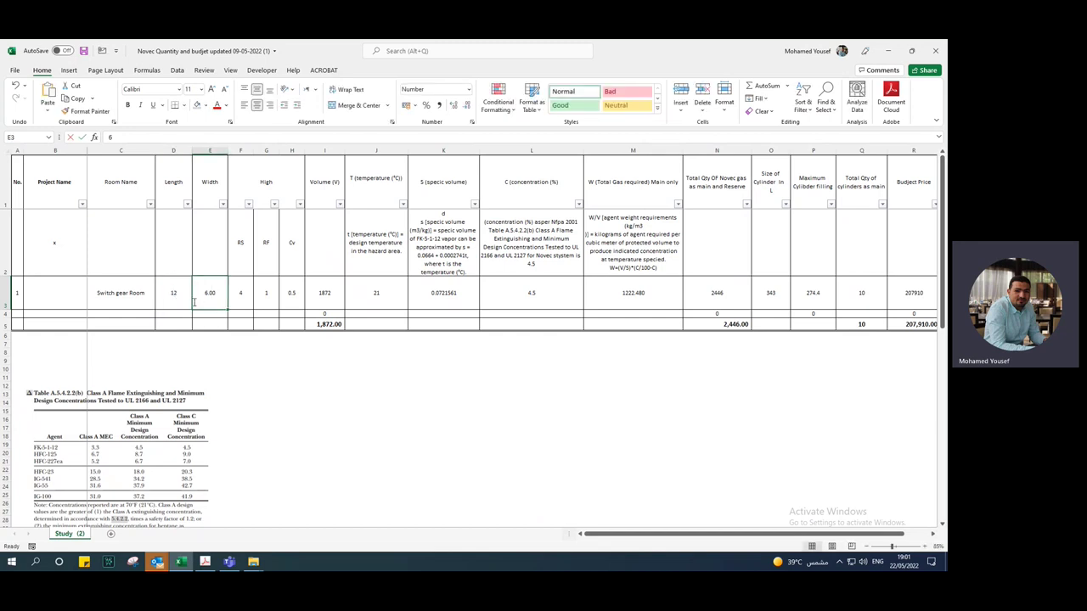
left_click(211, 323)
Step: Examine the Switch gear Room's RS, RF and Cv height values and the formula behind its volume
left_click(239, 297)
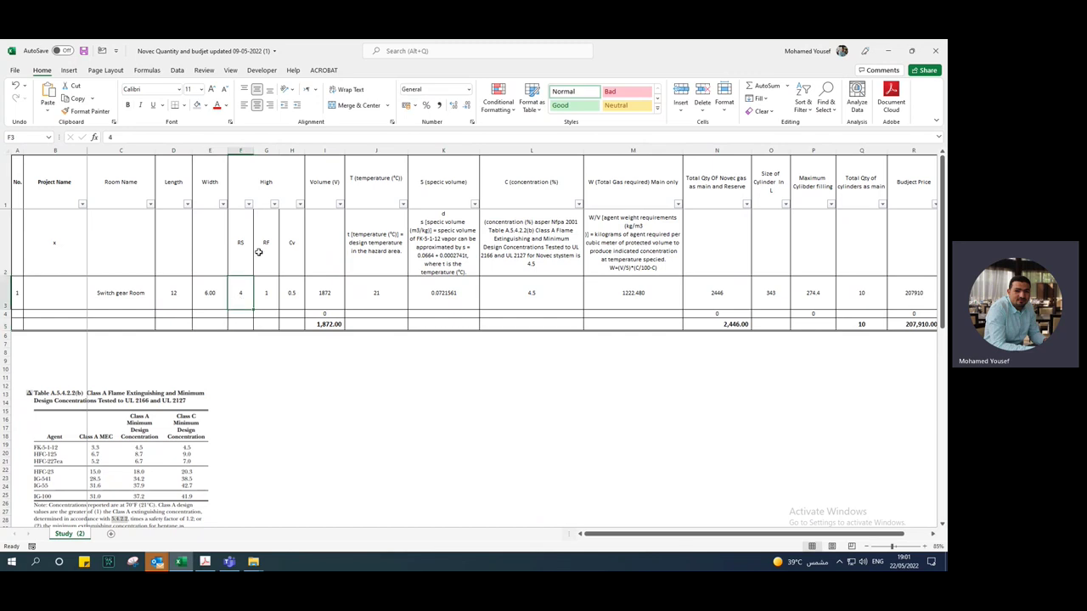
left_click(283, 188)
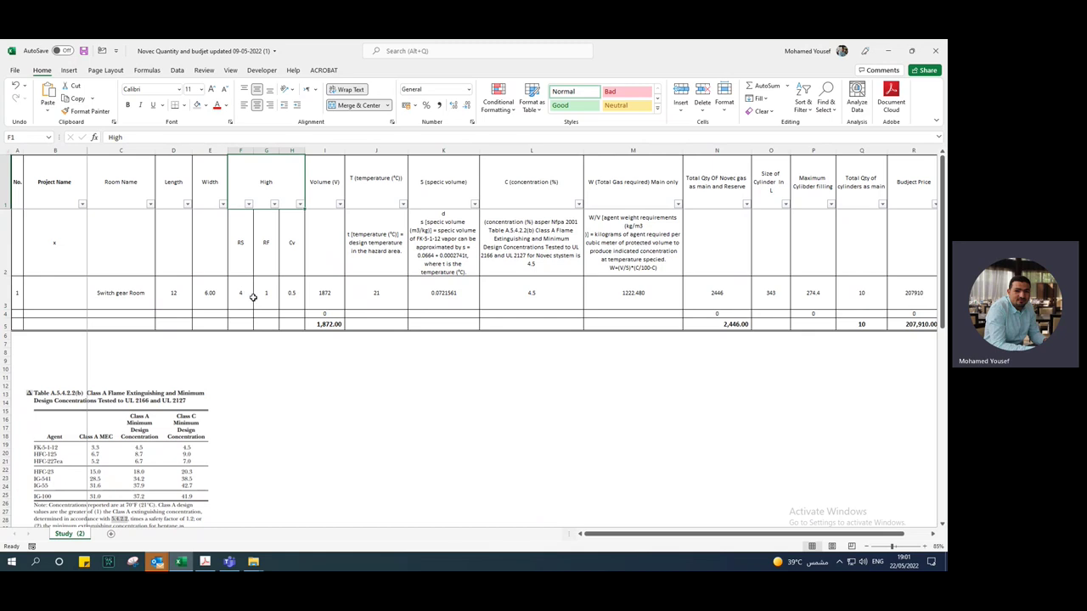
left_click(239, 246)
left_click(243, 287)
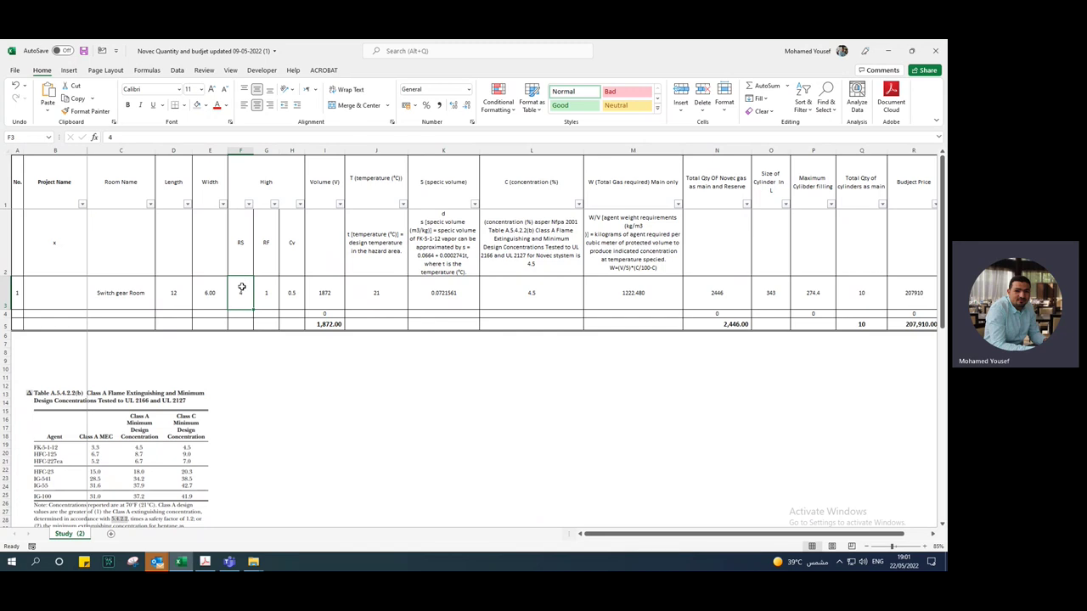
left_click(266, 295)
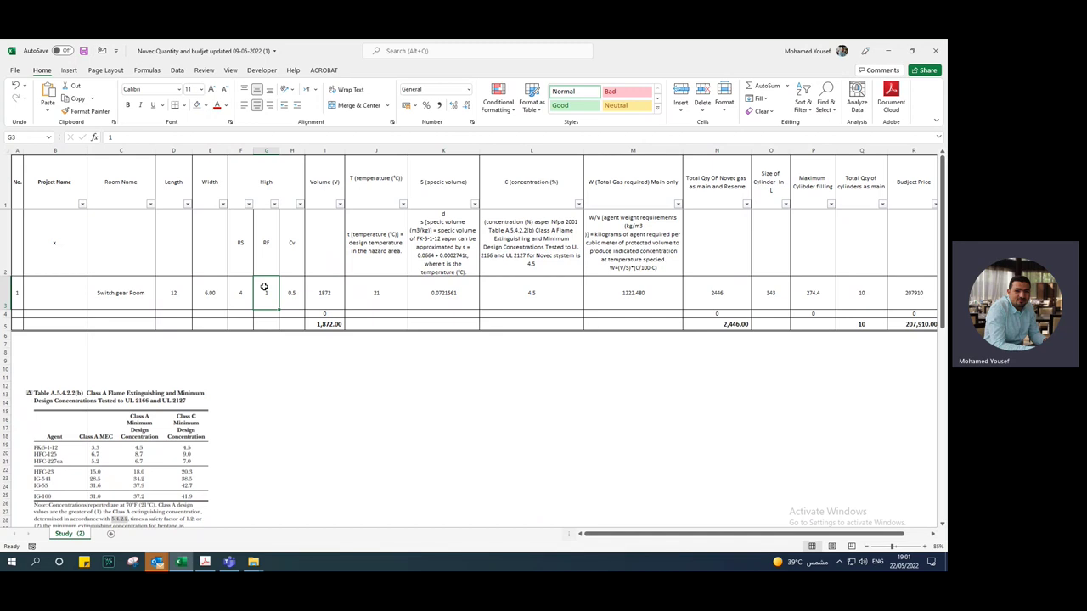
left_click(297, 248)
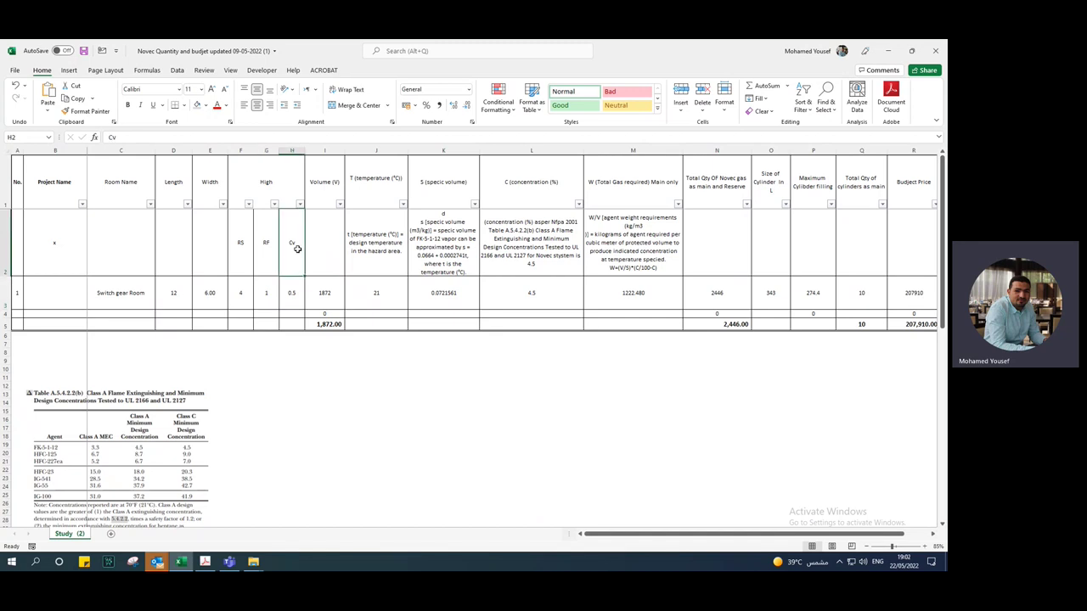
left_click(292, 292)
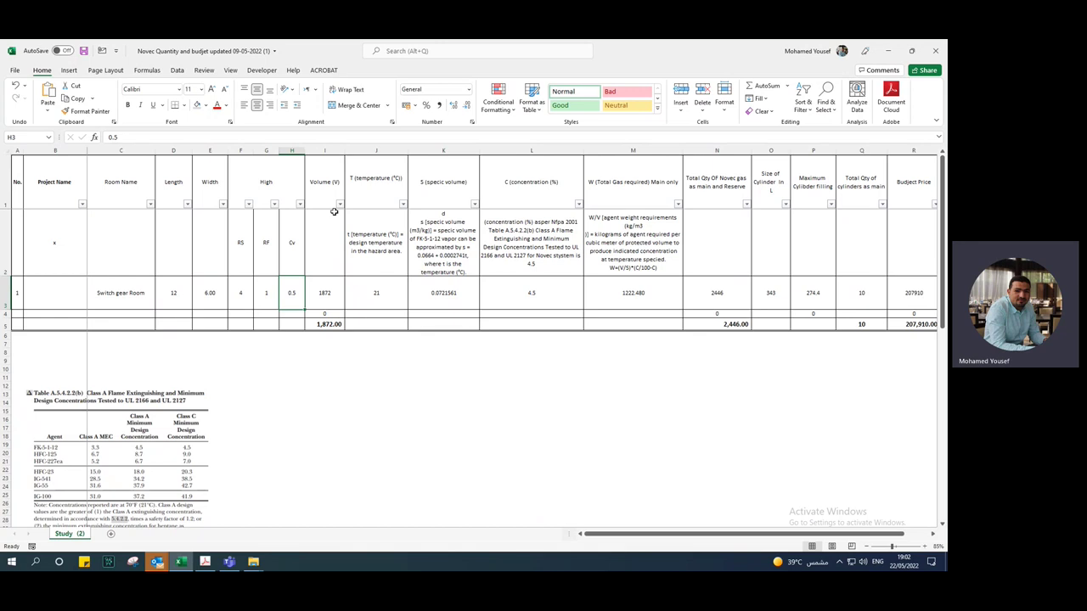
left_click(330, 286)
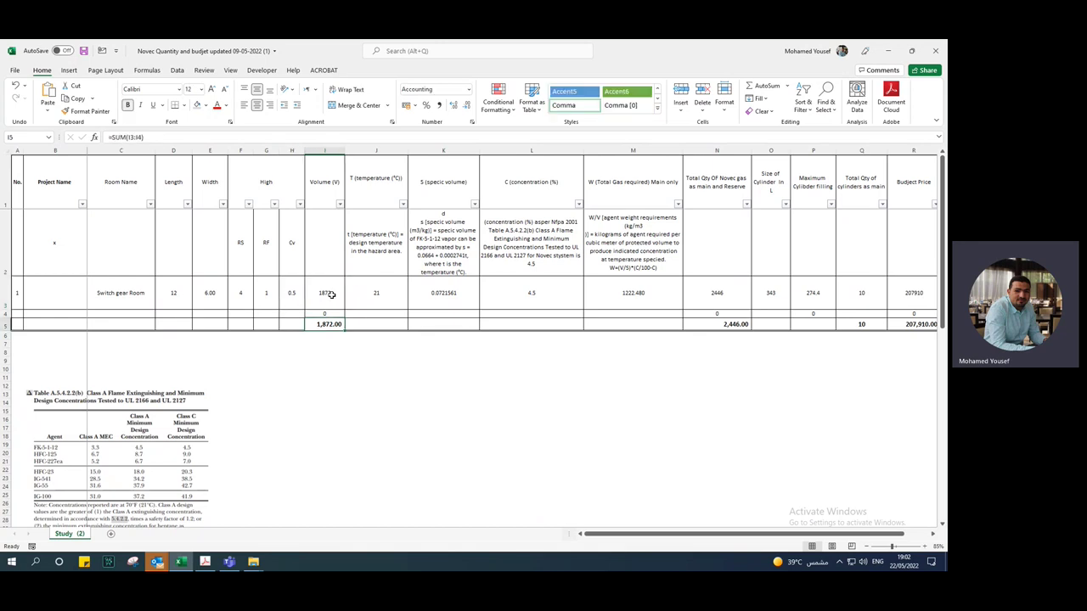
double_click(331, 294)
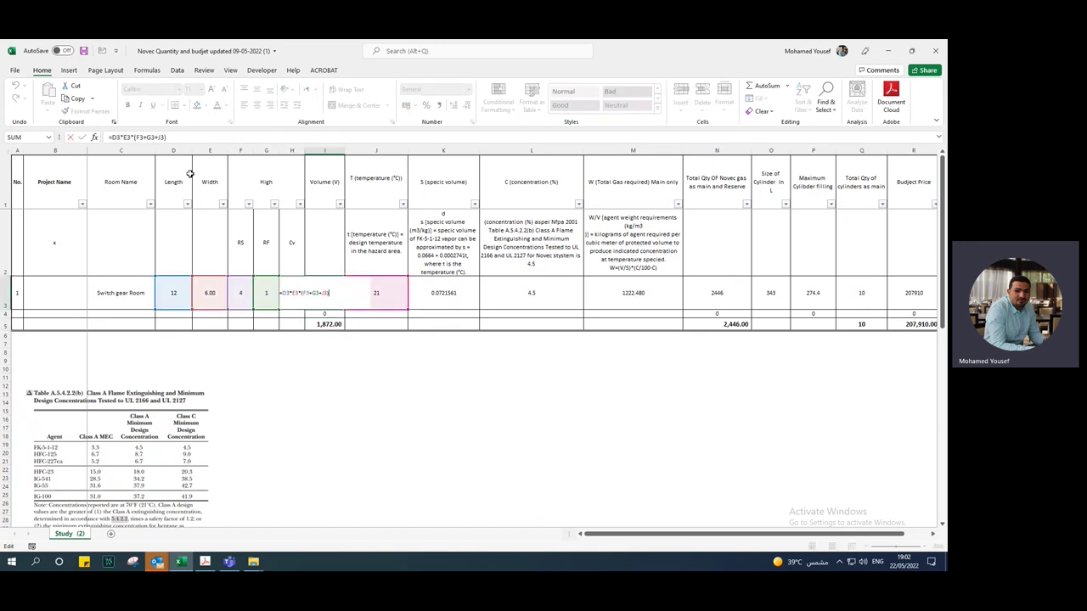
key("Escape")
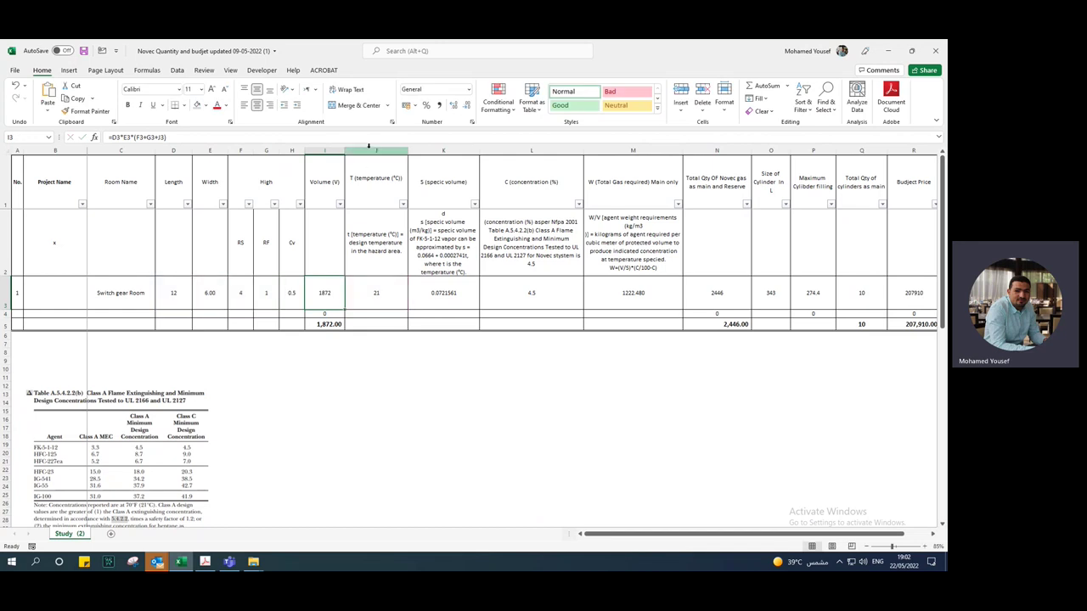
Step: Insert three blank columns between the Volume (V) and T (temperature) columns
right_click(368, 147)
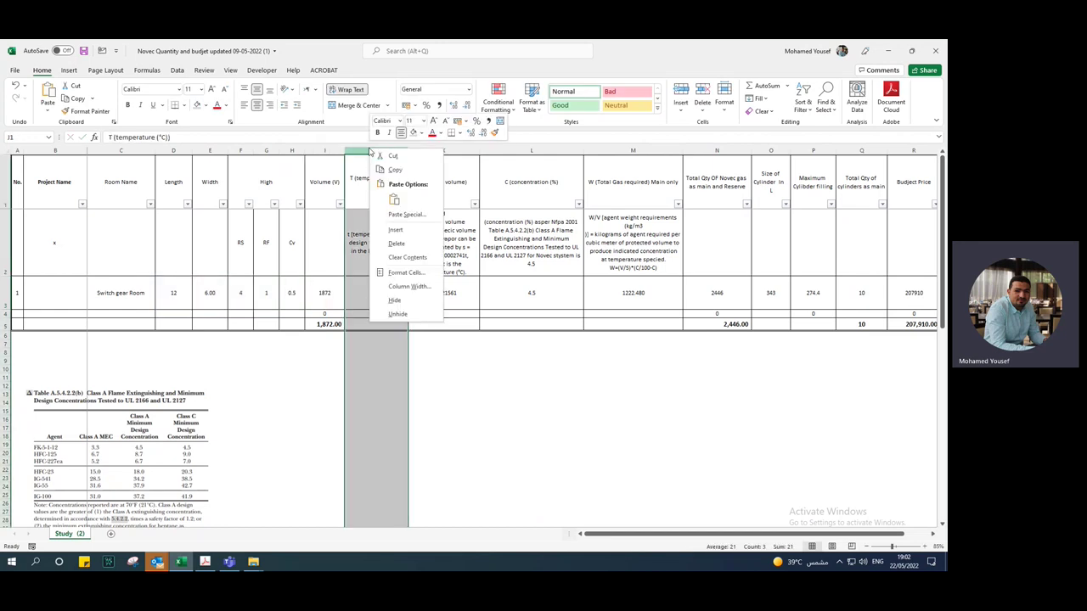
left_click(382, 222)
left_click(361, 194)
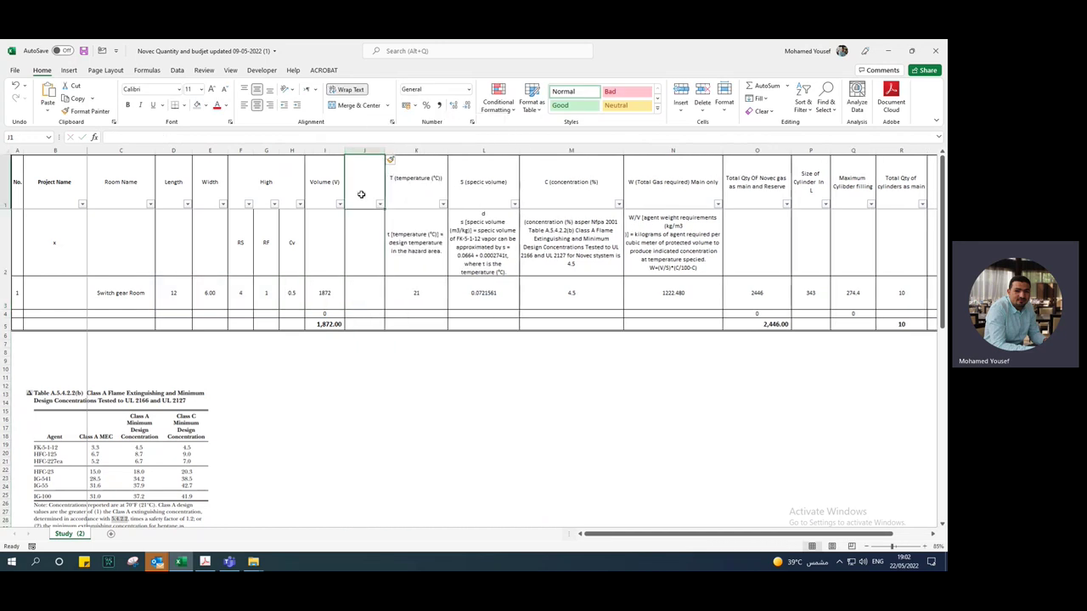
right_click(366, 150)
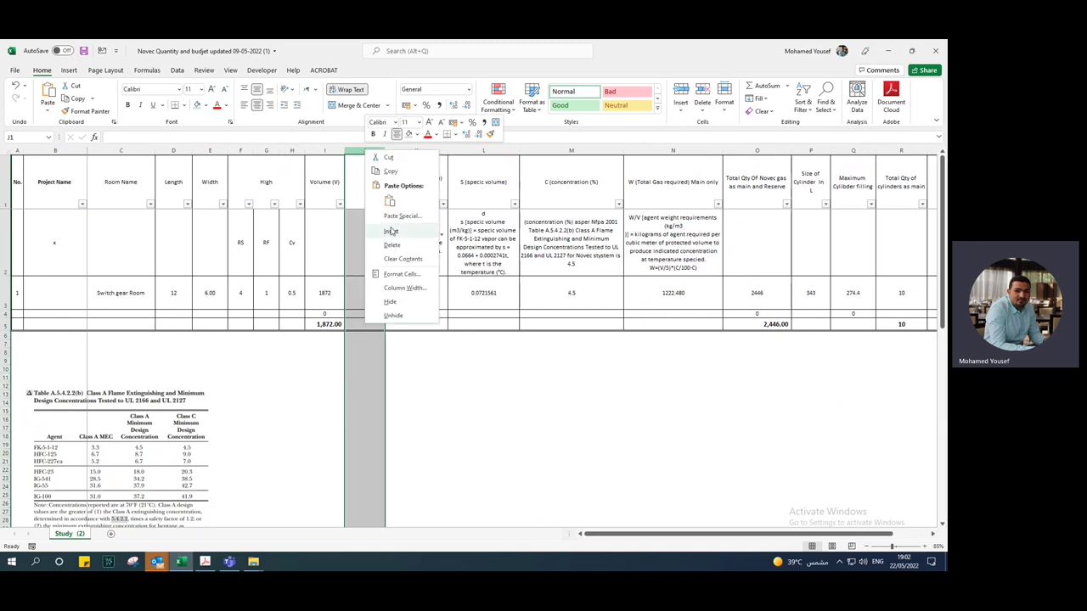
left_click(389, 231)
right_click(367, 154)
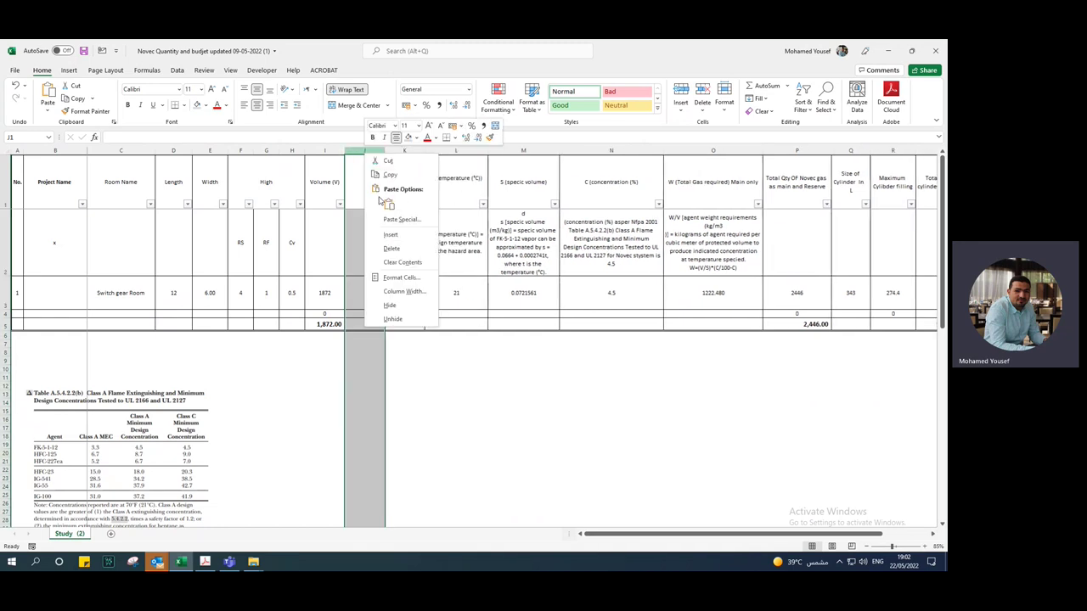
left_click(389, 235)
Step: Head the first blank column after Volume (V), in J1, as "Beams"
left_click(365, 193)
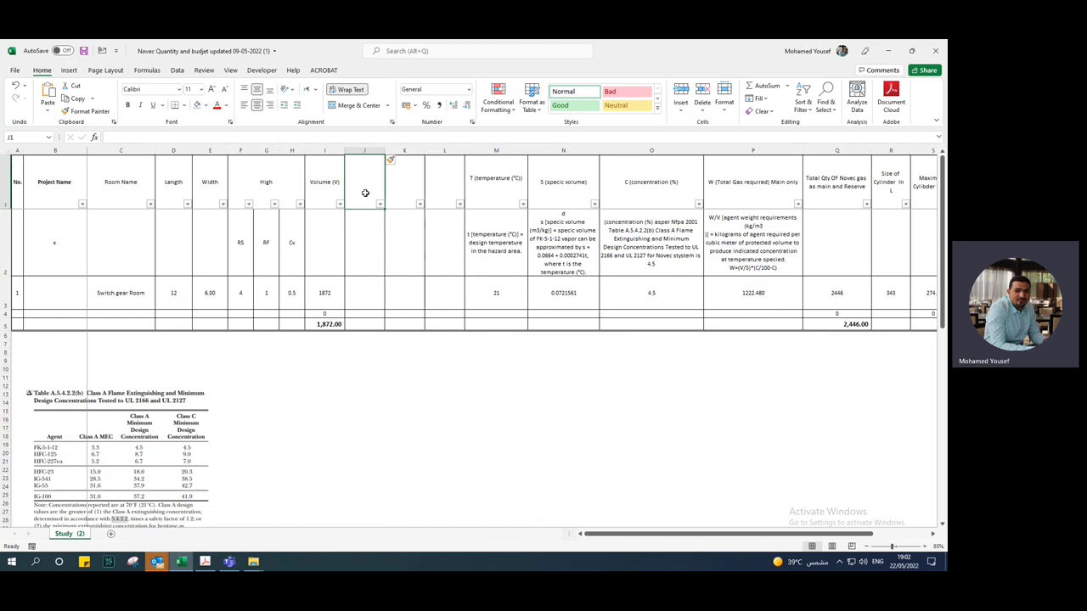
type("B")
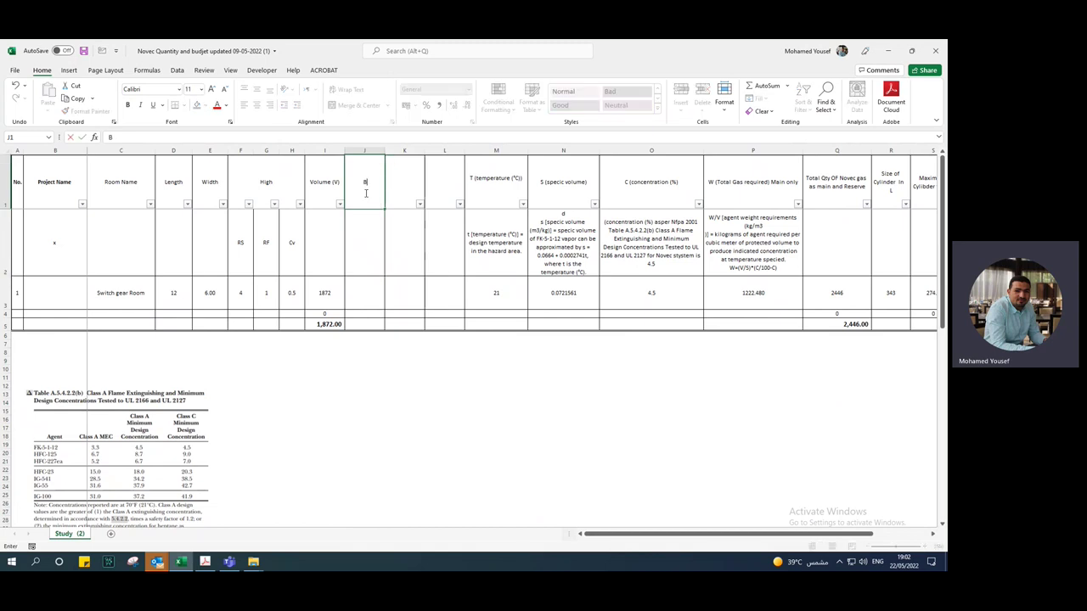
type("Eams")
left_click(358, 247)
left_click(328, 247)
Step: Calculate the volume of one beam in the Switch gear Room row with the formula =0.5*0.2*4.5 in J3
left_click(374, 292)
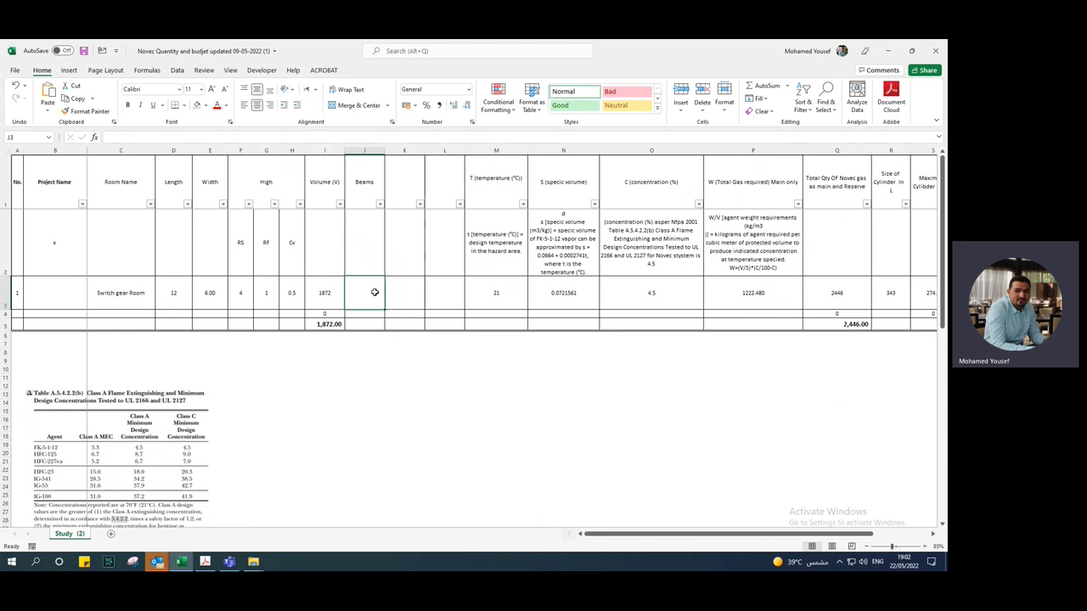
type("=")
type(",")
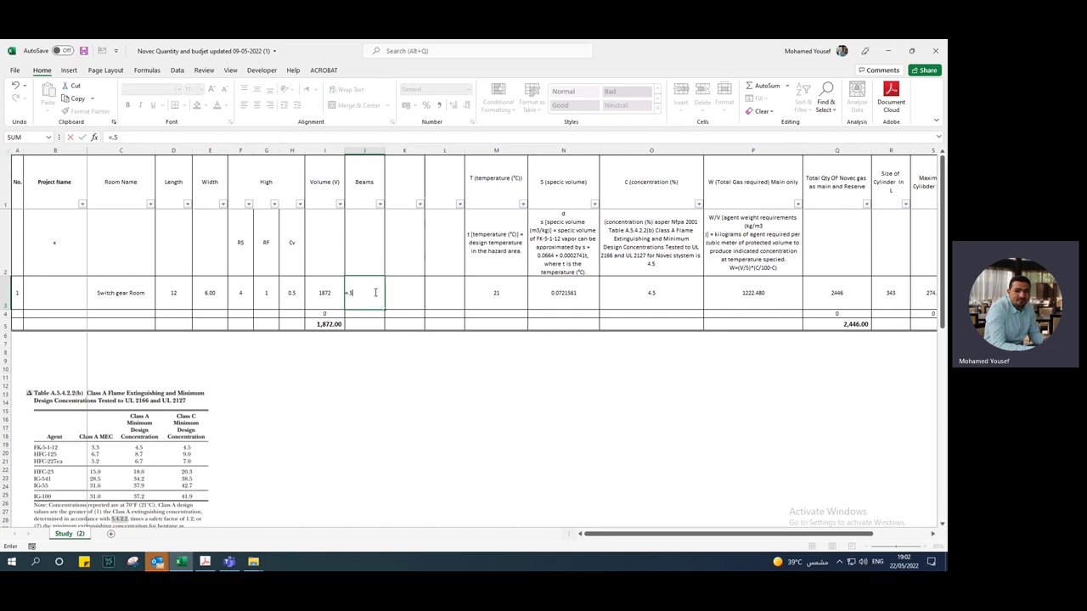
type("5*2*")
type("4.5")
key("Return")
Step: Multiply the Switch gear Room's beam volume by five beams, making the formula =5*(0.5*0.2*4.5)
left_click(374, 292)
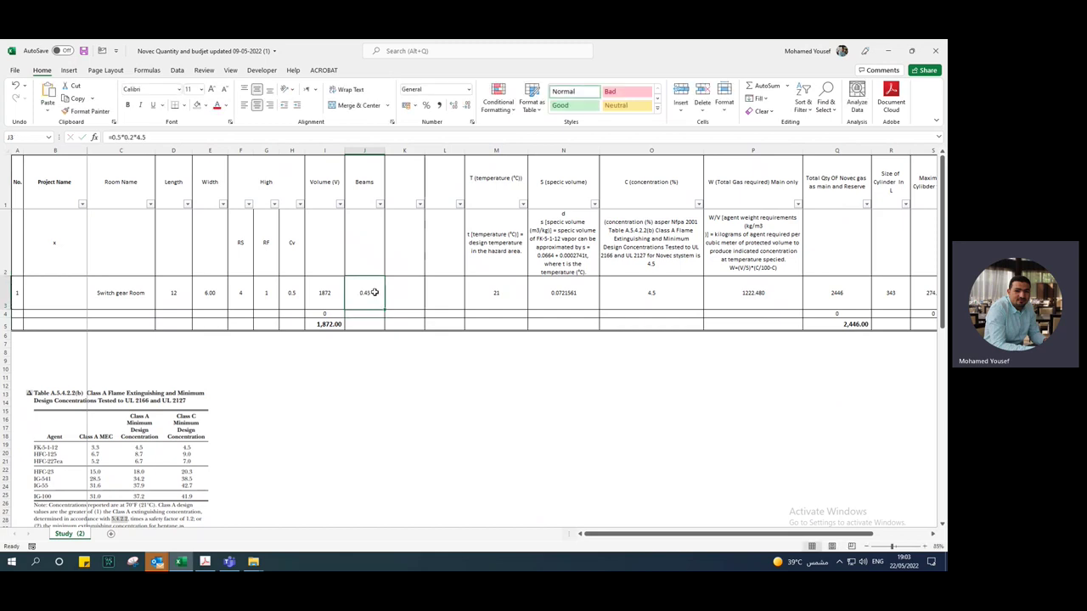
double_click(371, 299)
key("Escape")
double_click(371, 298)
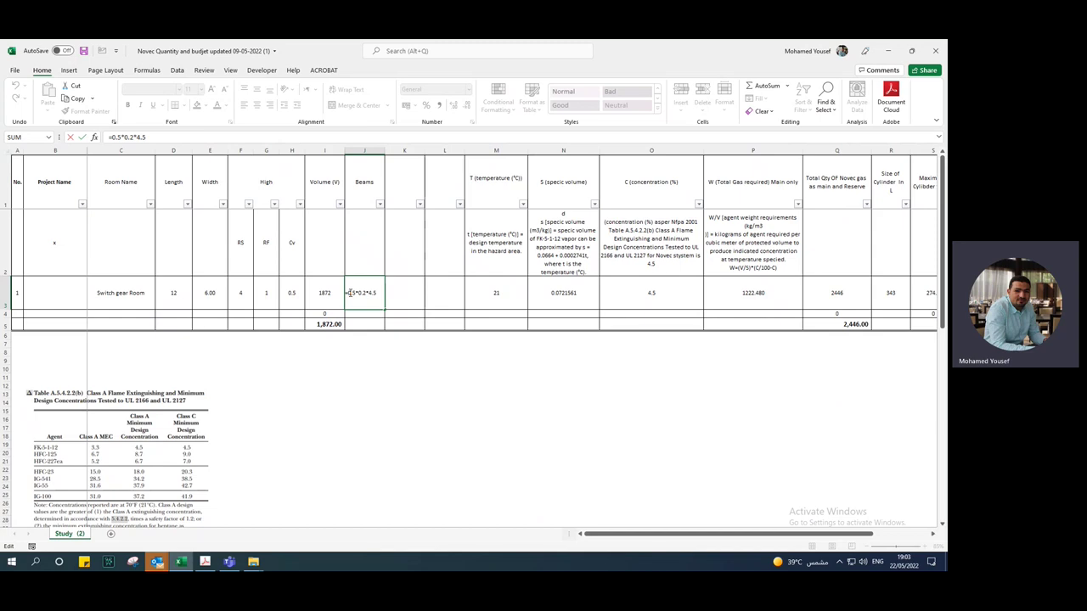
left_click(349, 293)
type("5(")
type(")")
key("Return")
left_click(456, 338)
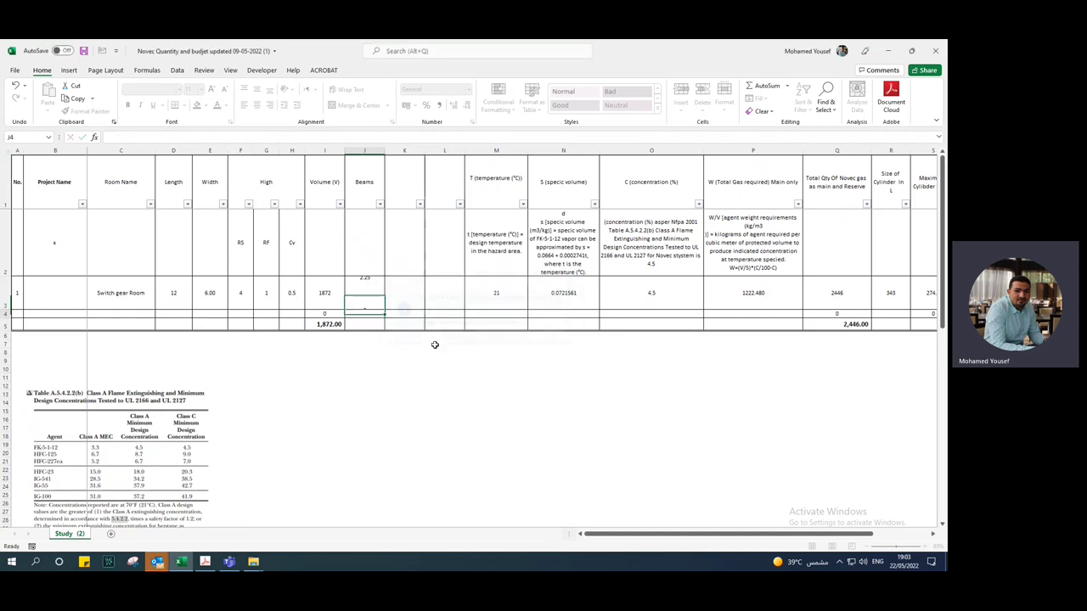
key("Return")
left_click(367, 297)
left_click(369, 198)
Step: Head the blank column next to Beams, in K1, as "Column"
left_click(406, 193)
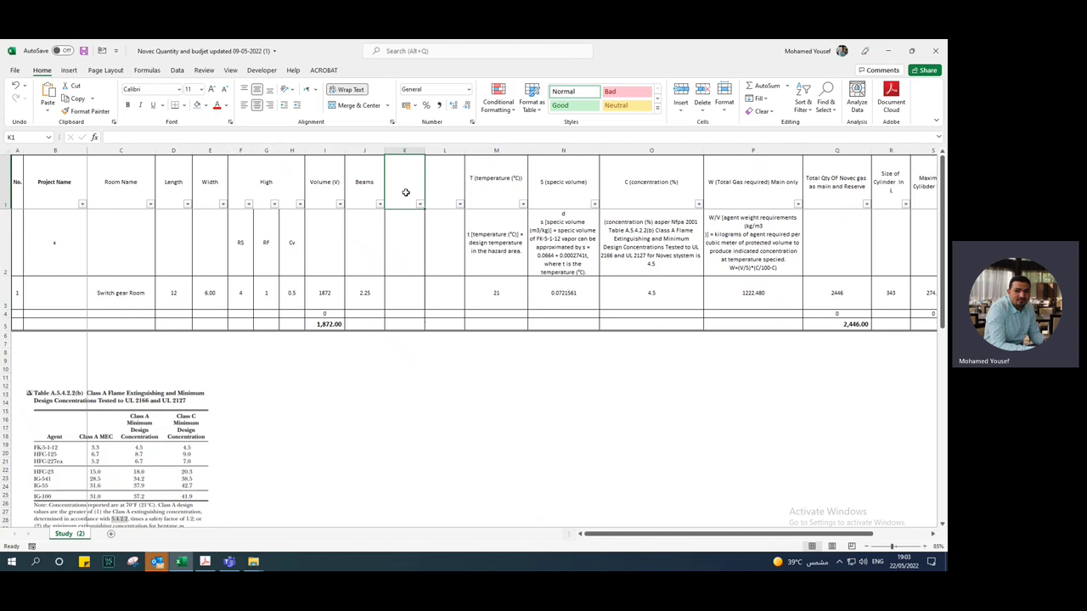
type("Co")
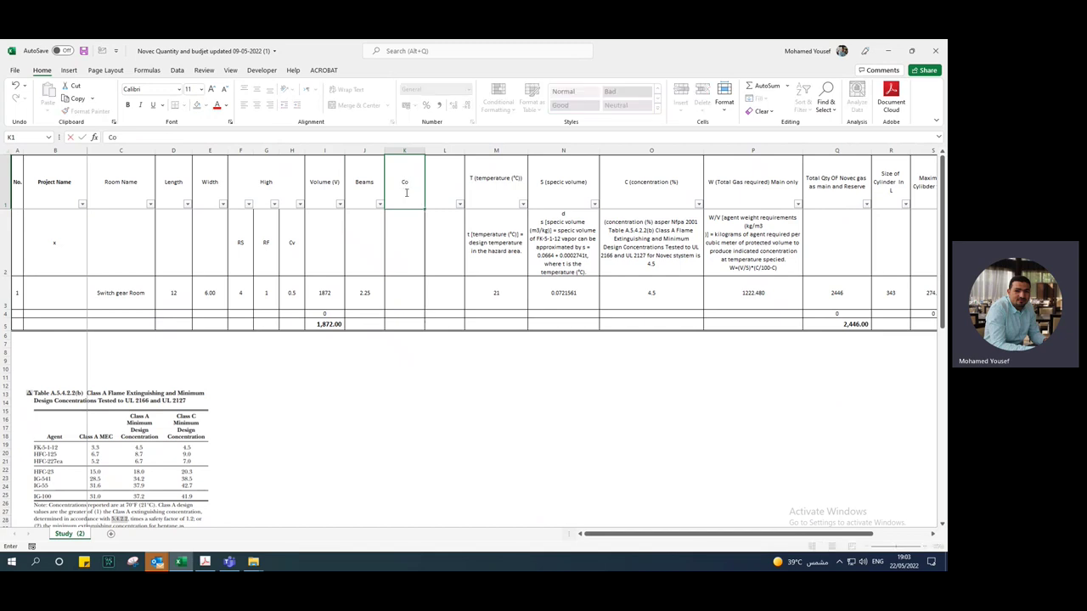
type("lumn")
left_click(408, 288)
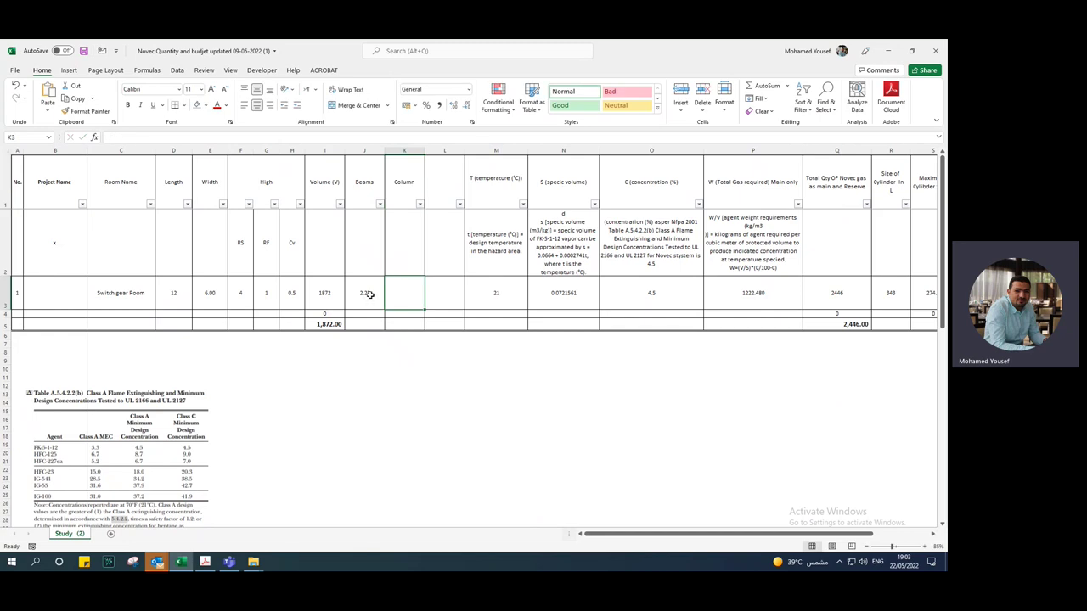
Step: Change the beam length in the Beams formula to 6, making it =5*(0.5*0.2*6)
double_click(369, 294)
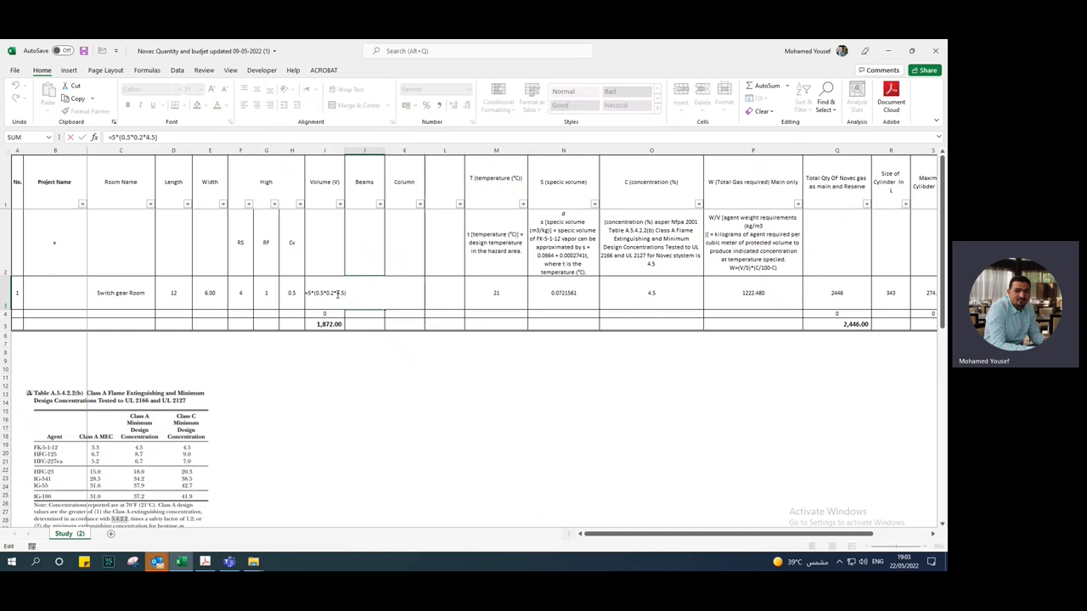
double_click(339, 294)
type("6")
key("ctrl+Return")
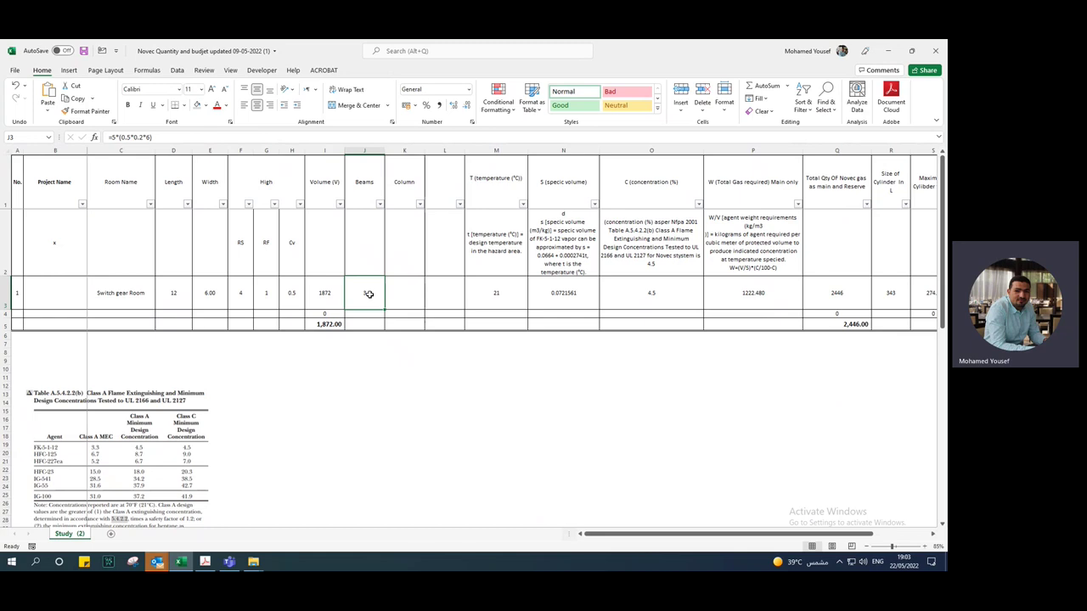
Step: Enter the Switch gear Room's column volume formula in K3 as =.6(5*.3.4.5) and accept Excel's proposed correction to =.6*(5*.345)
left_click(411, 294)
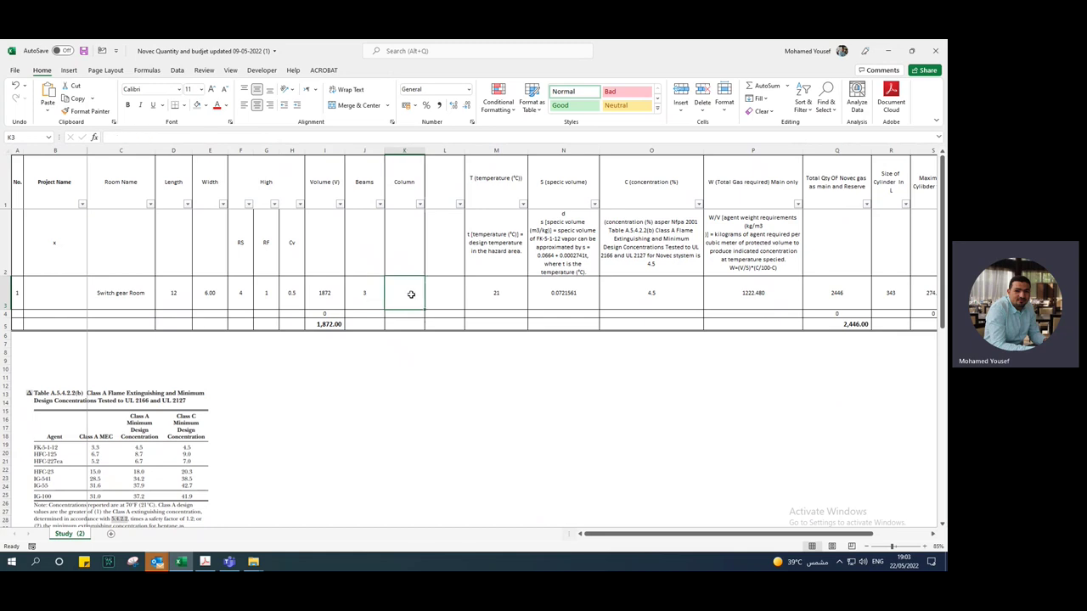
type("=")
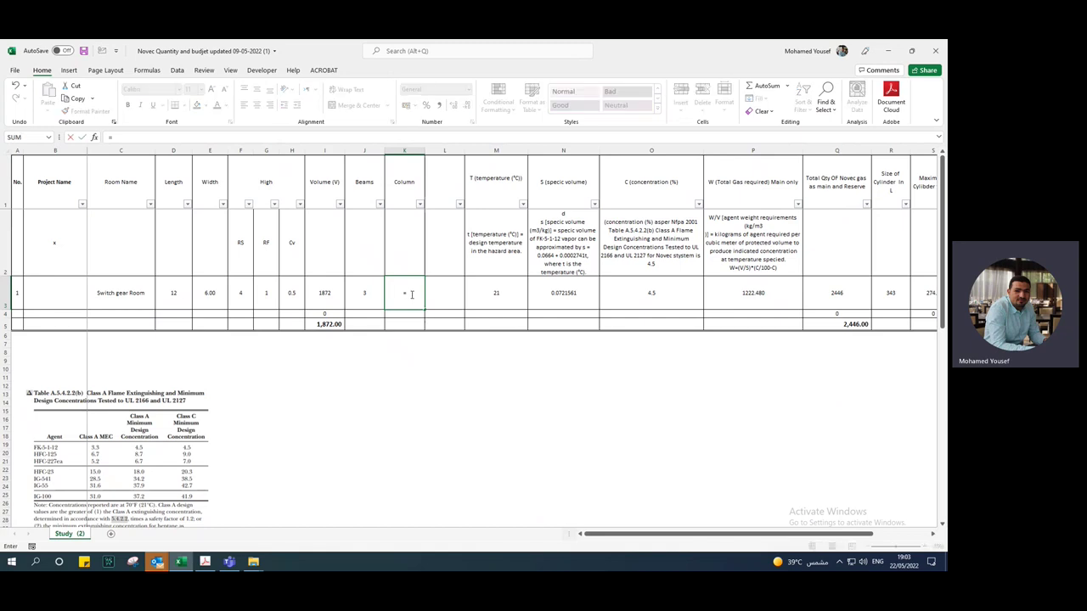
type(".5")
type("*")
type(".")
type("3")
type("5")
type("4")
type(".5")
type(")")
left_click(398, 292)
type("6(")
key("Return")
left_click(454, 337)
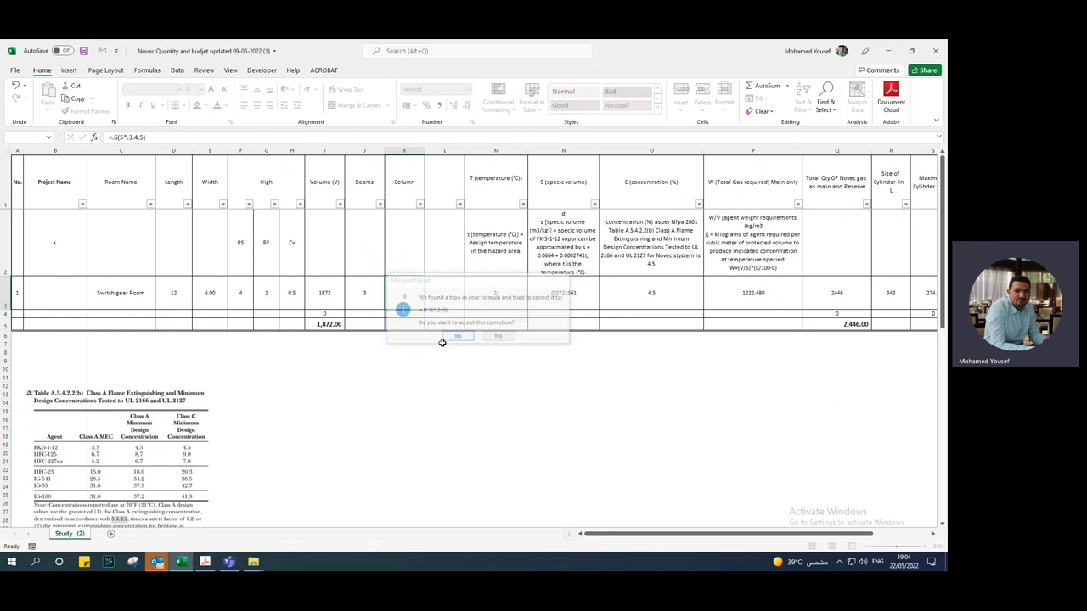
left_click(403, 303)
left_click(374, 294)
left_click(421, 297)
Step: Head the remaining blank column, in L1, as "Net Volume"
left_click(450, 178)
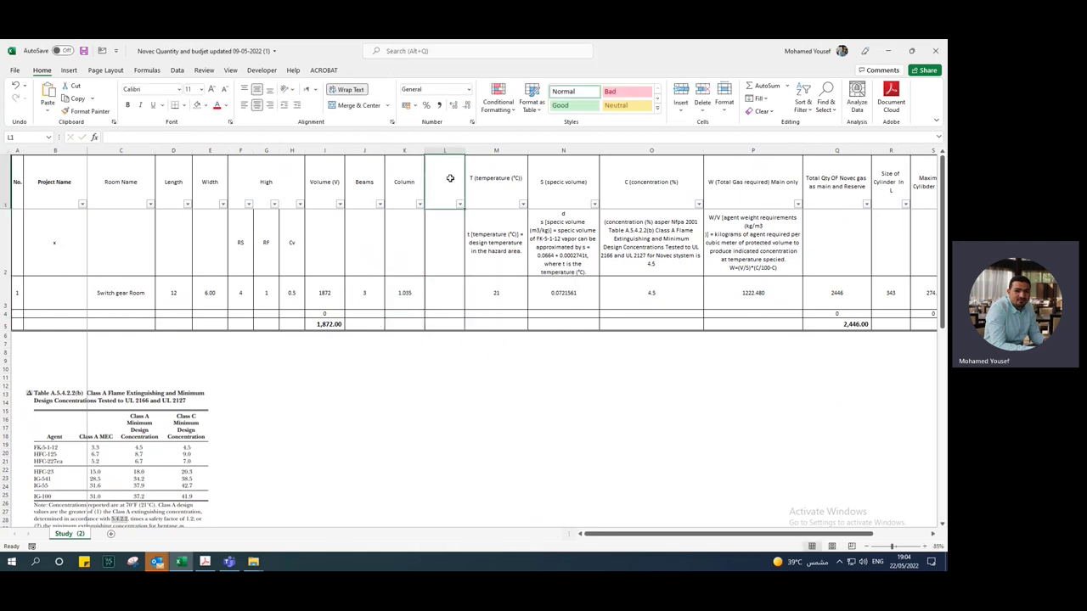
type("Net V")
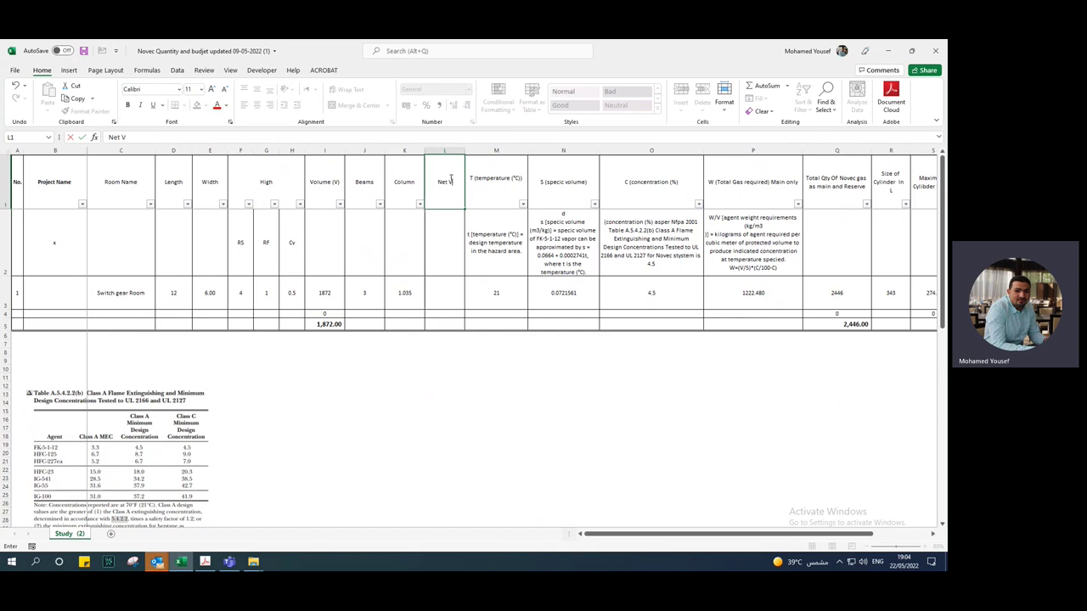
type("olume")
key("Return")
Step: Enter the Switch gear Room's net volume formula in L3 as =I3-J3-K3, subtracting beams and column from the gross volume
left_click(439, 289)
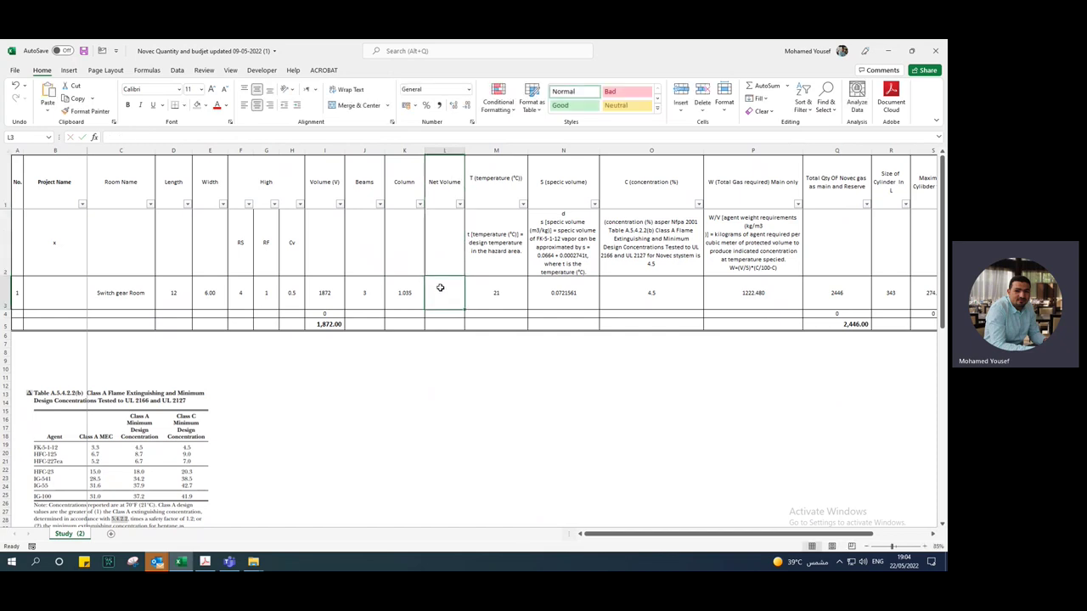
type("=")
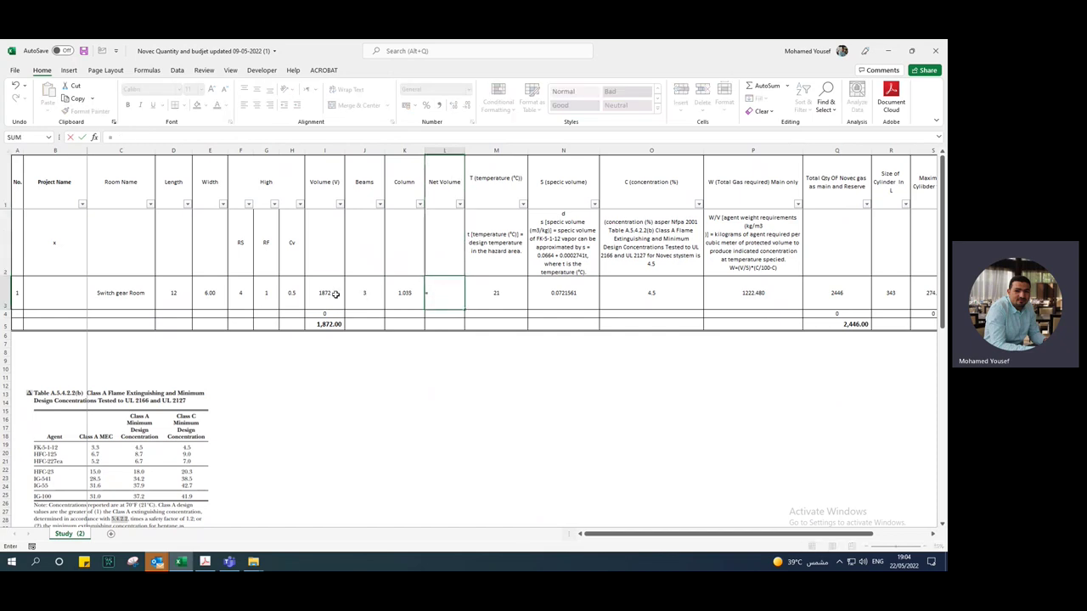
left_click(334, 294)
type("-")
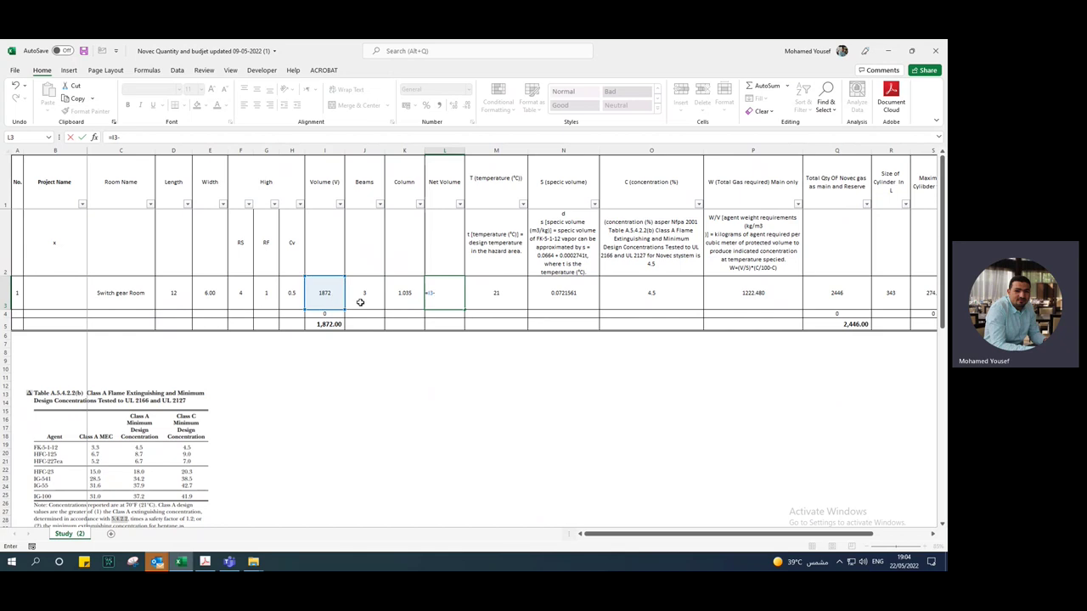
left_click(363, 300)
type("-")
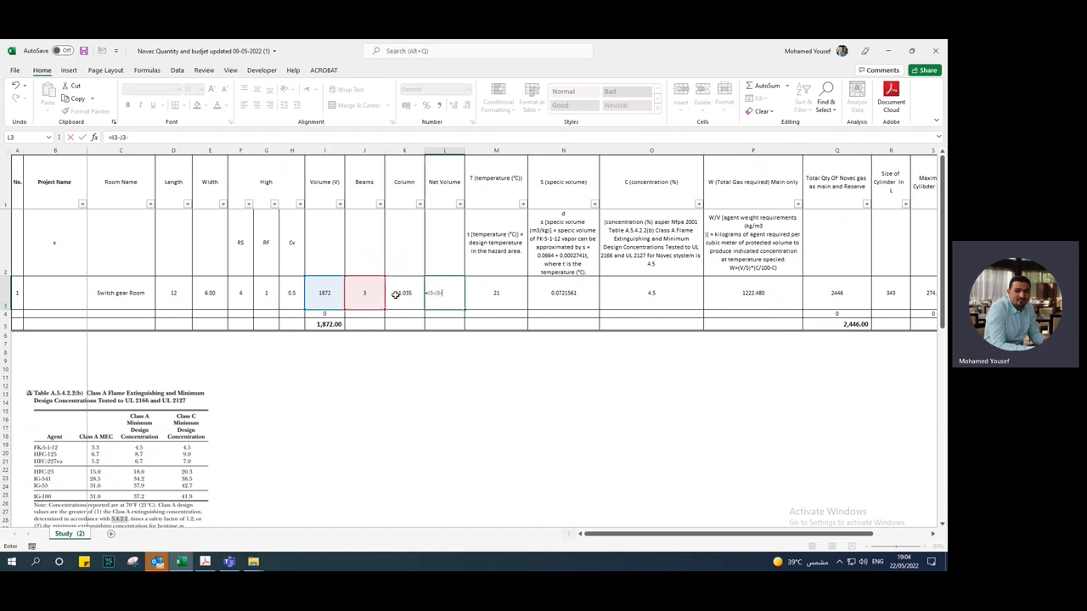
left_click(402, 293)
key("Return")
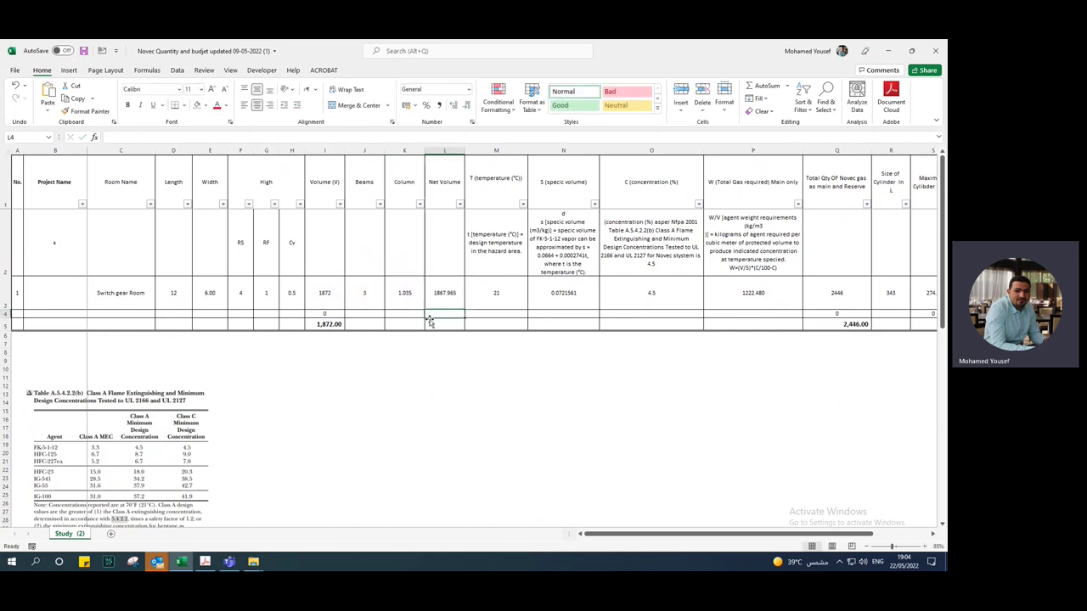
left_click(450, 298)
left_click(450, 350)
left_click(446, 299)
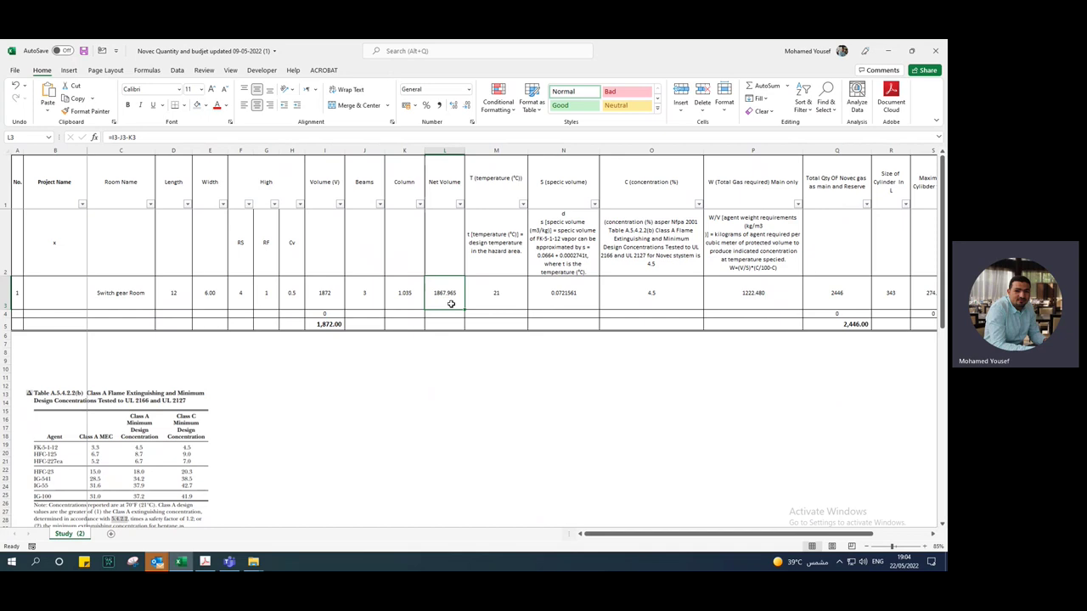
left_click_drag(451, 305, 459, 326)
left_click(458, 301)
key("Return")
Step: Examine the Switch gear Room's design temperature in M3 and the specific volume formula in N3
left_click(498, 293)
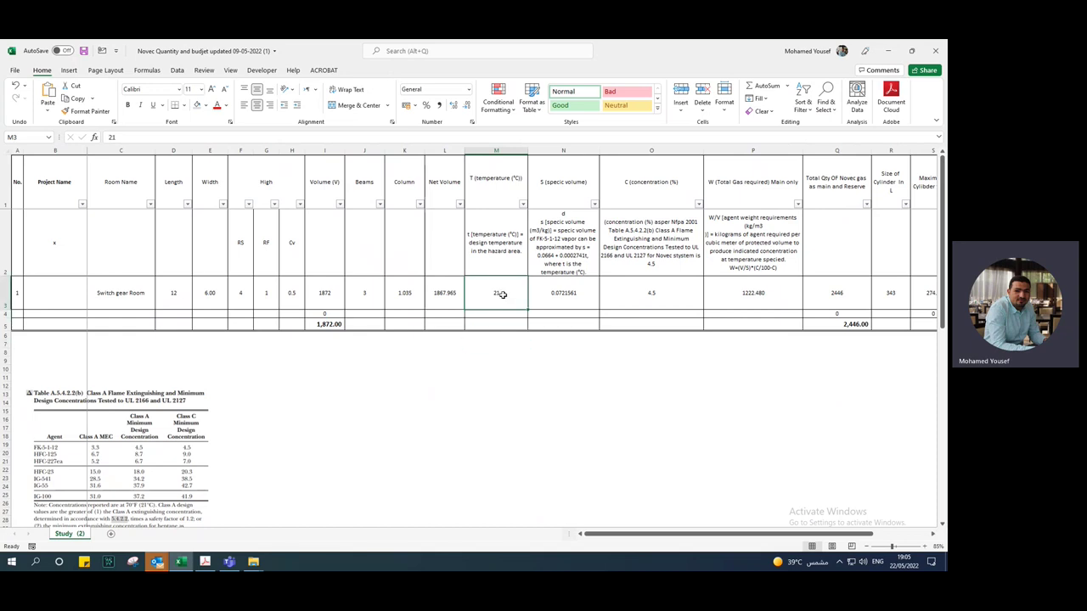
left_click(522, 353)
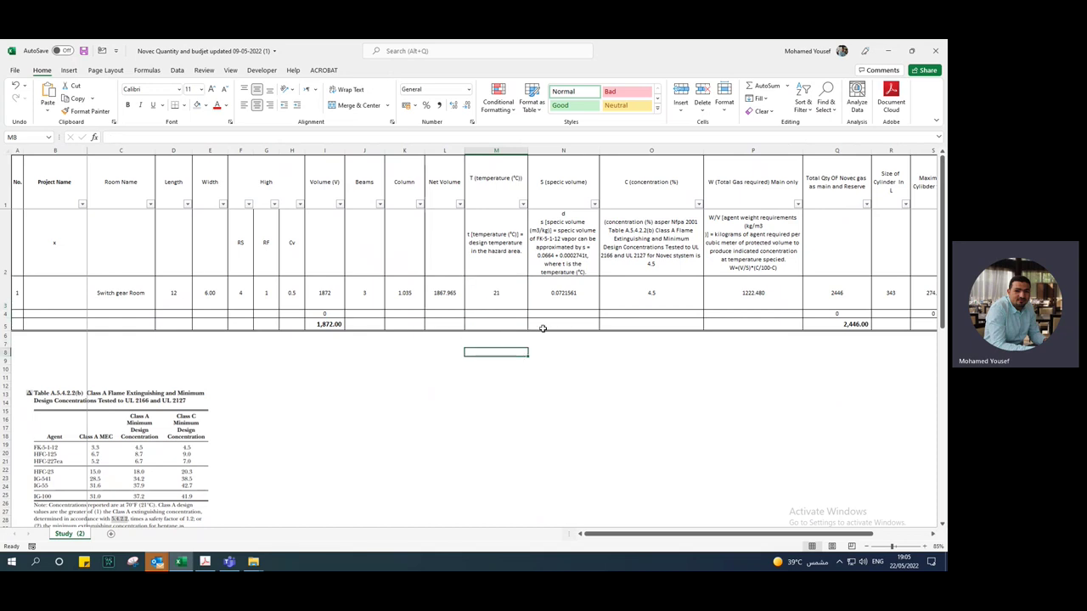
left_click(555, 306)
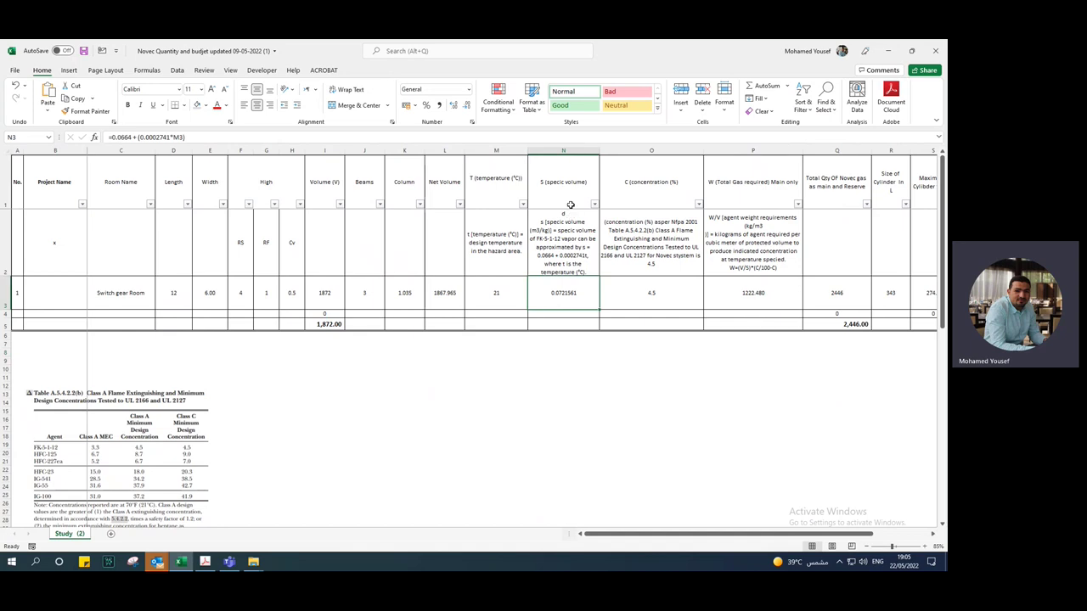
double_click(563, 284)
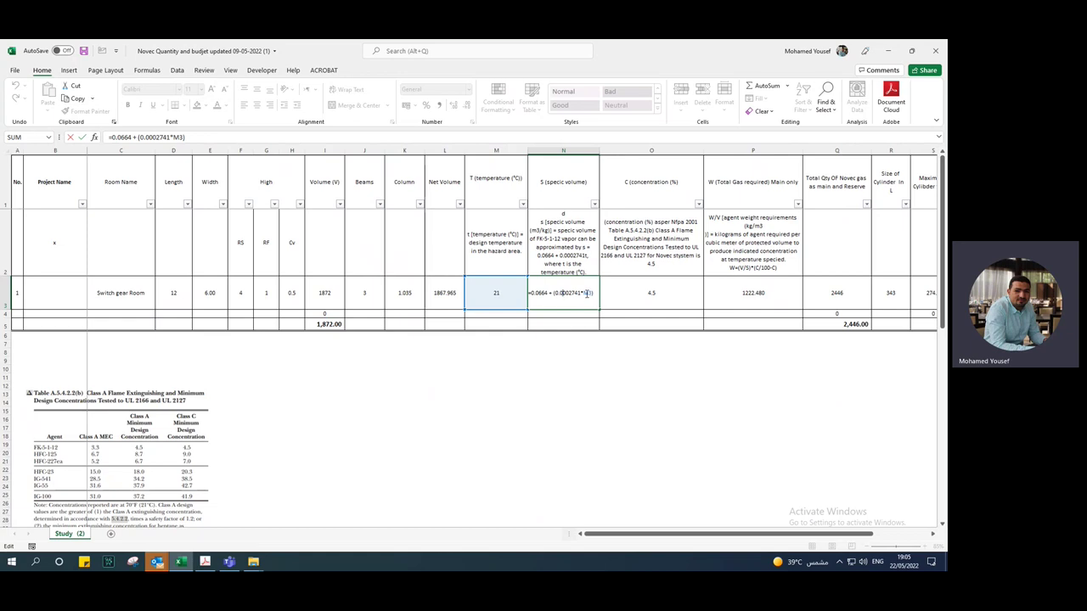
key("Return")
left_click(559, 292)
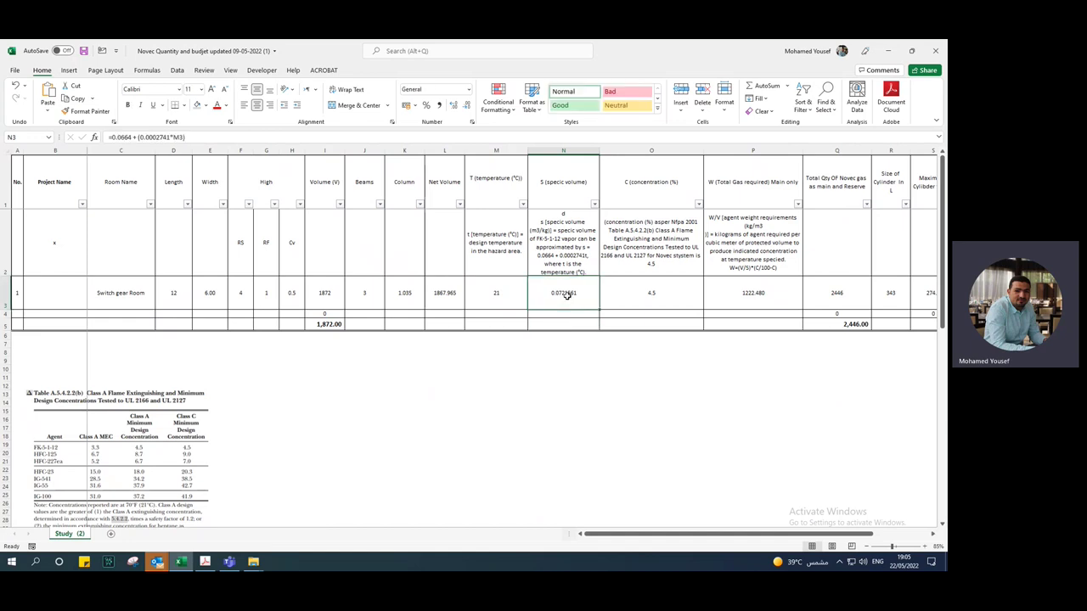
Step: Check the design concentration in O3 against Table A.5.4.2.2(b) on page 59 of the NFPA 2001 PDF in Acrobat, returning to Excel
left_click(651, 293)
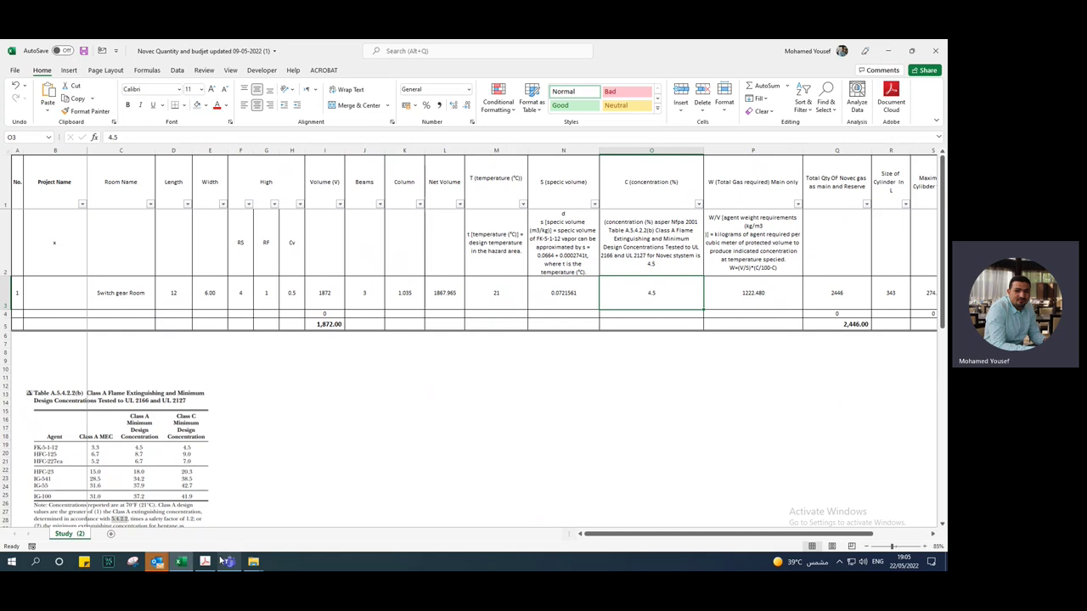
left_click(205, 562)
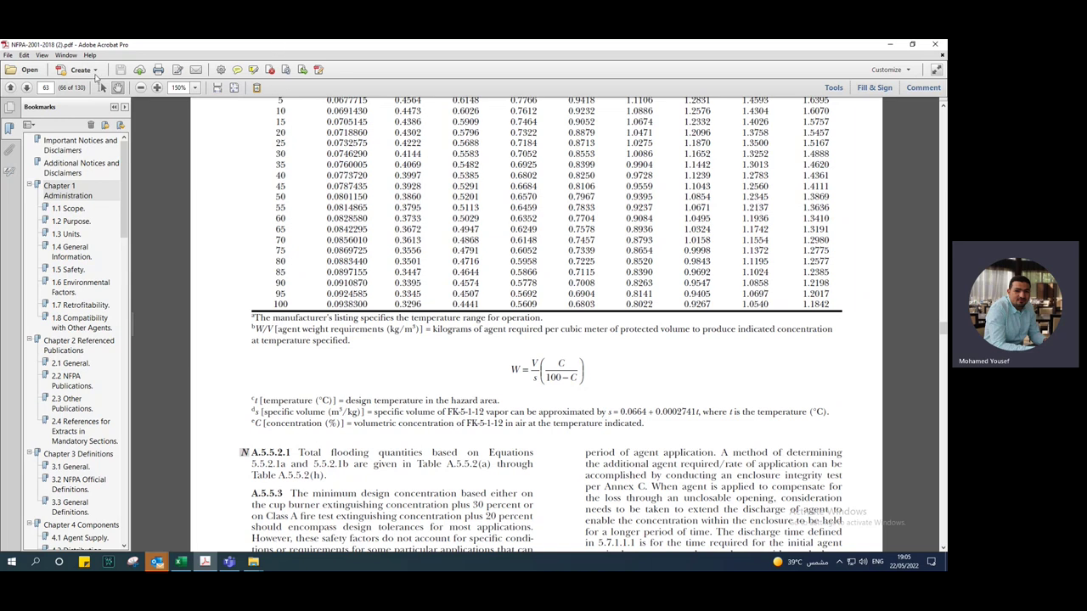
left_click(46, 88)
type("59")
key("Return")
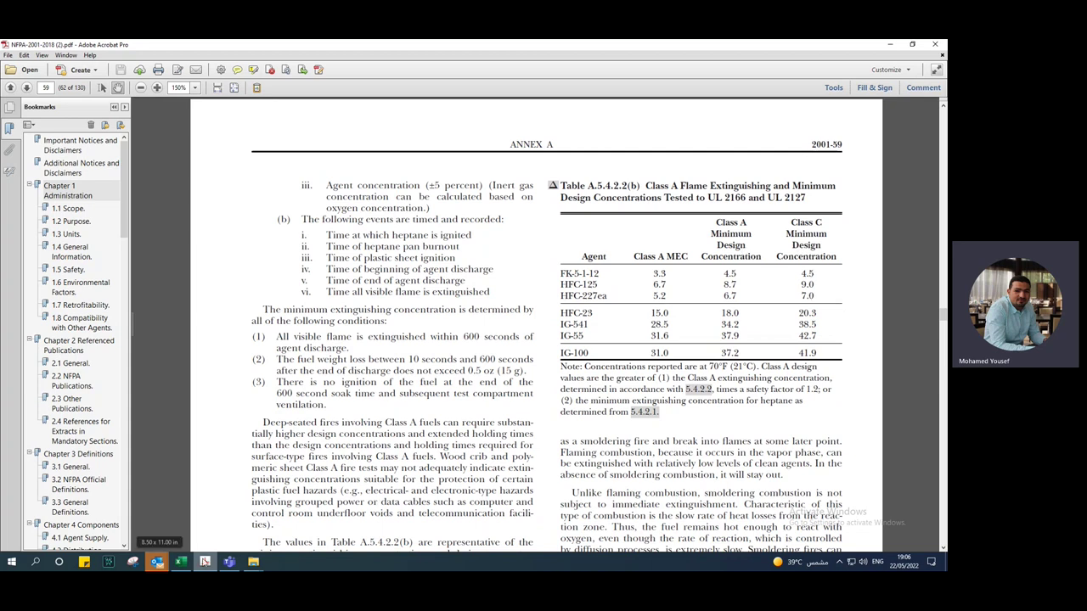
left_click(181, 562)
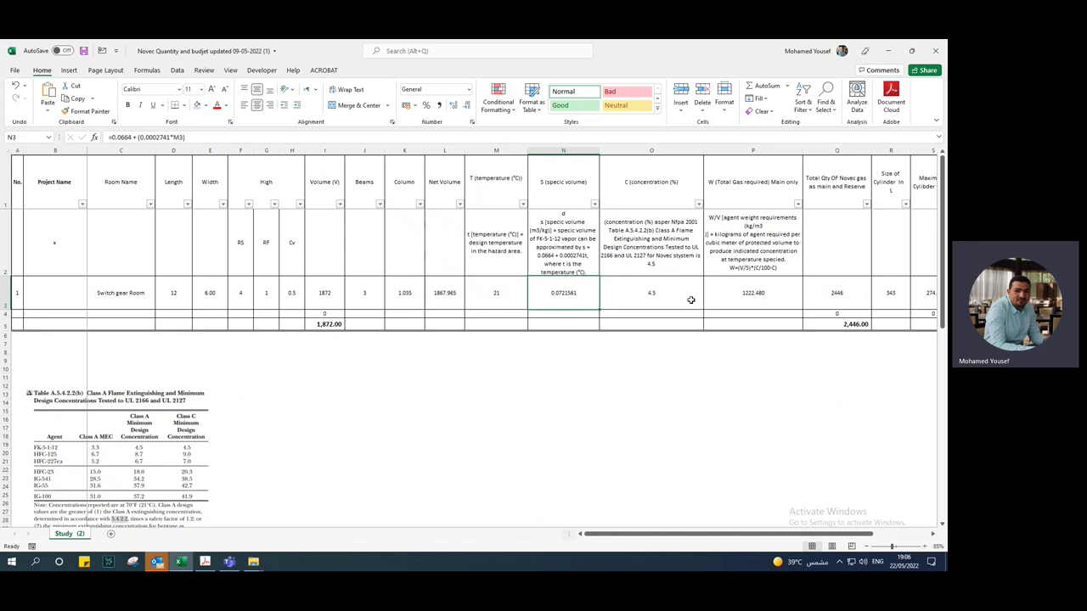
left_click(682, 343)
Step: Examine the total gas required formula in P3 against its heading and the equation given in the note above it
left_click(735, 289)
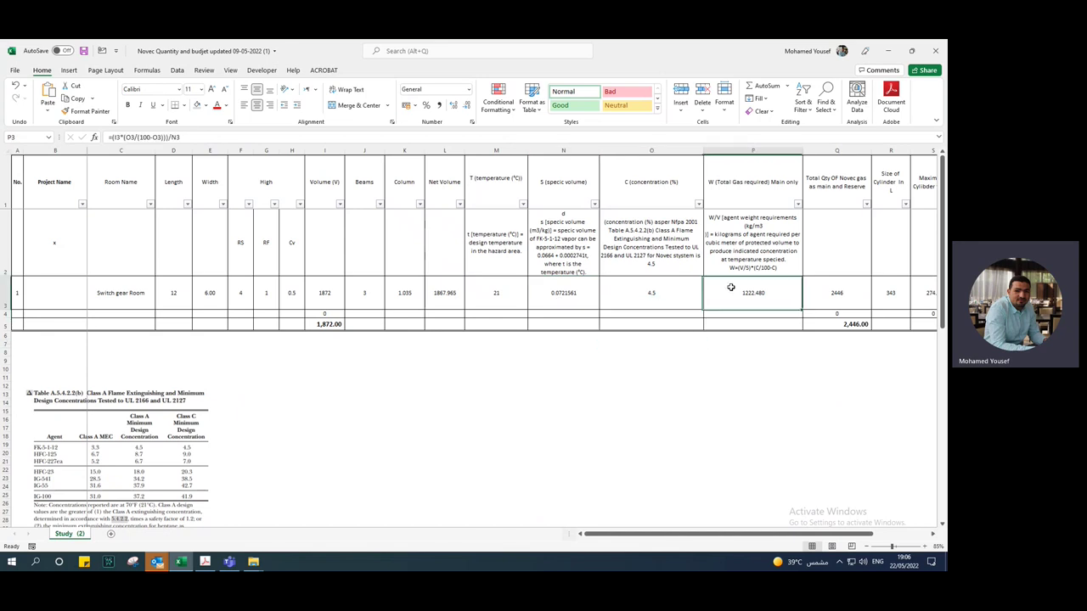
double_click(751, 293)
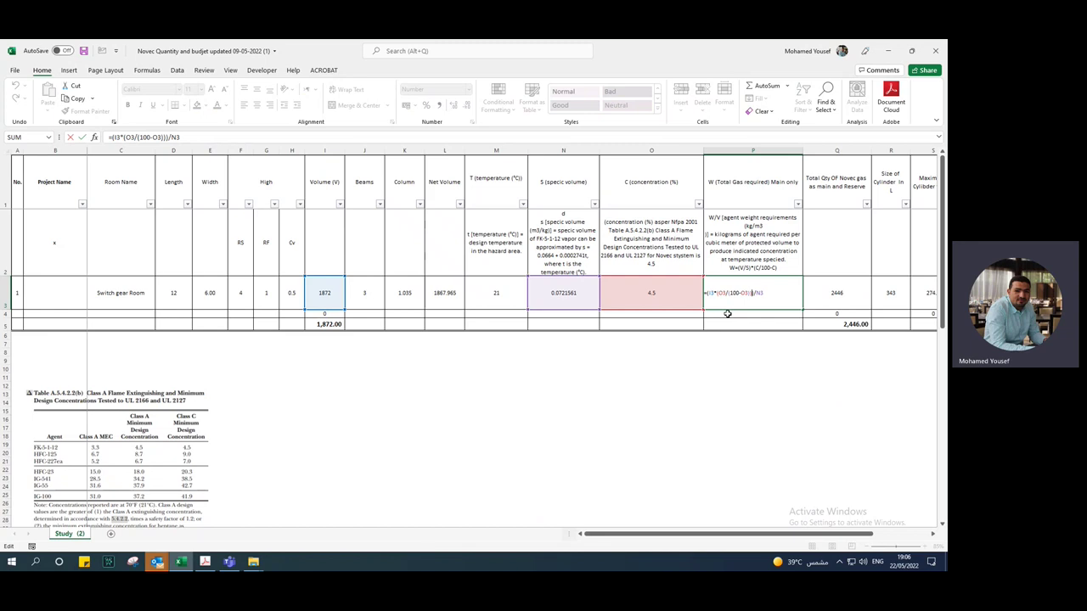
key("Escape")
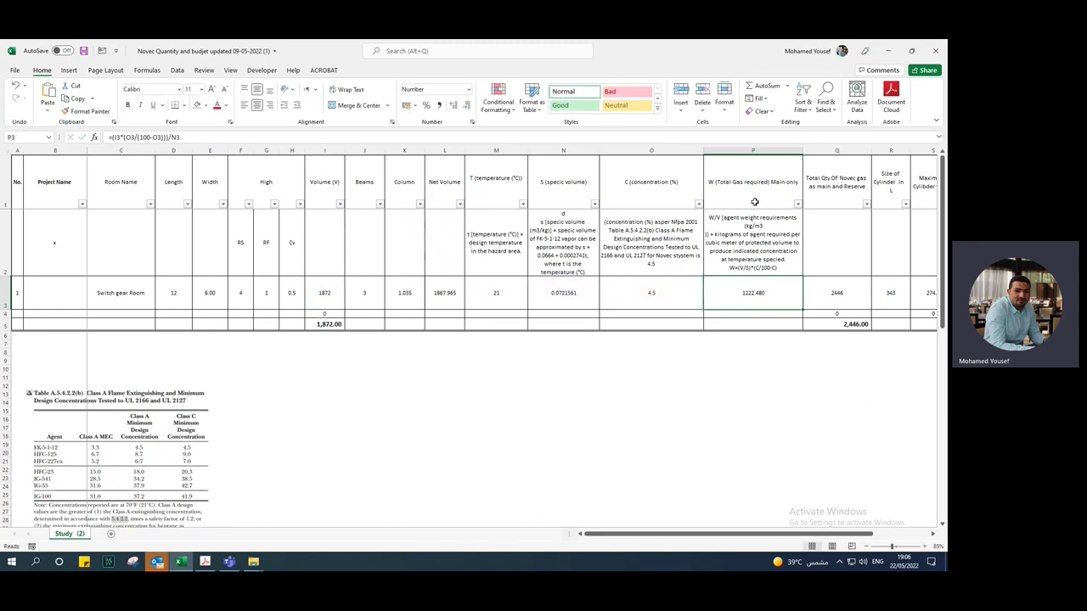
double_click(779, 190)
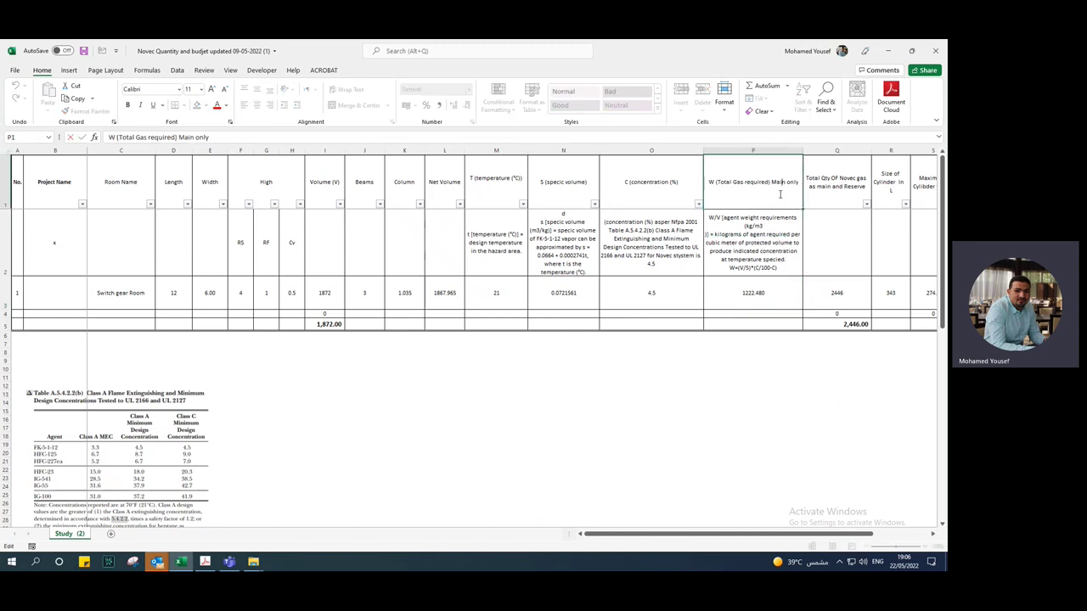
left_click(755, 296)
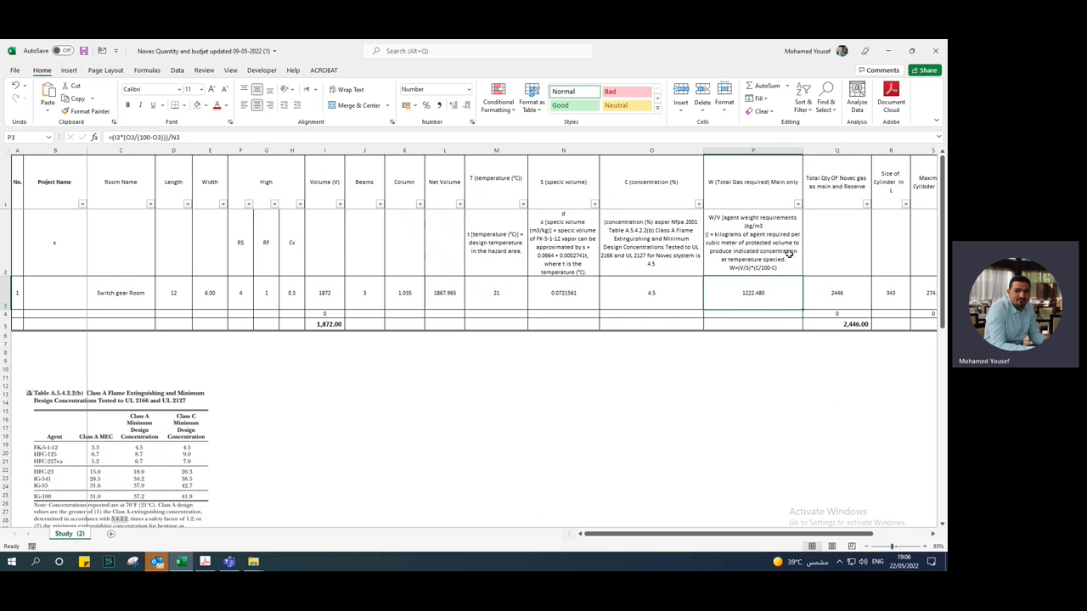
left_click(735, 270)
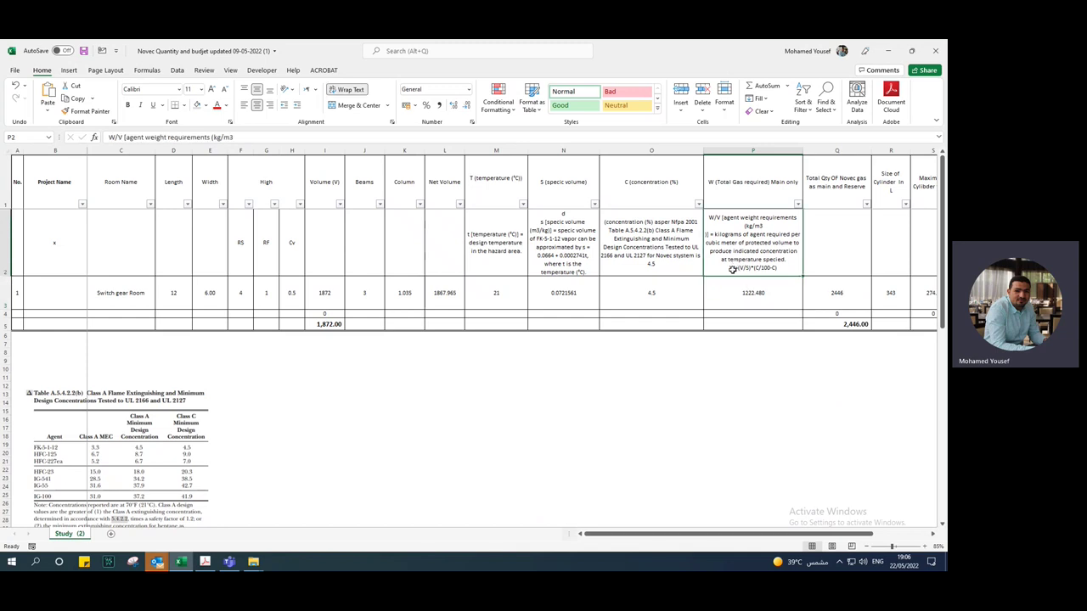
double_click(771, 292)
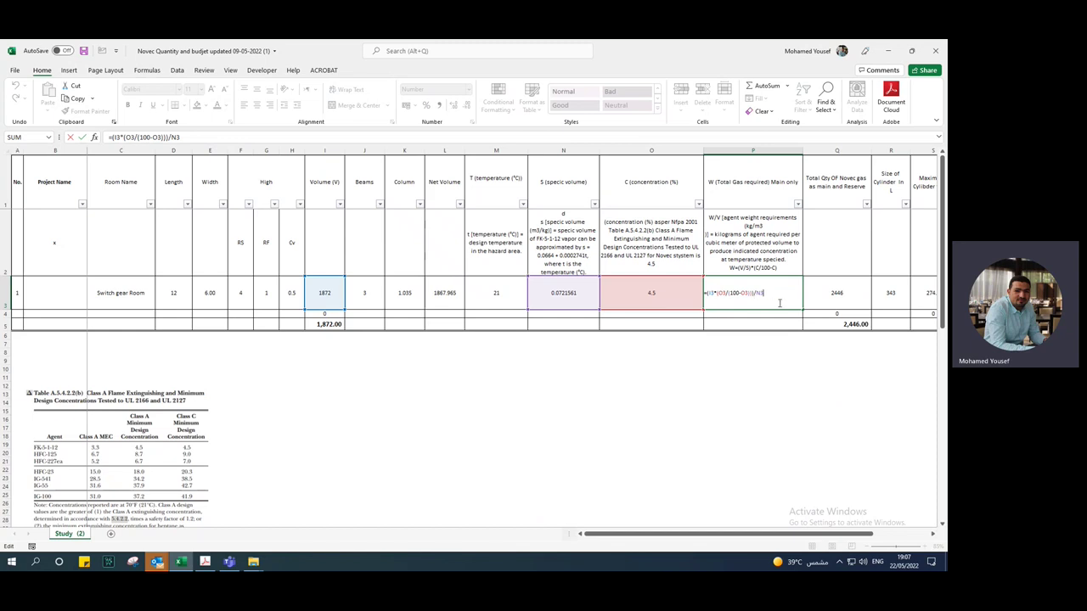
key("ctrl+Return")
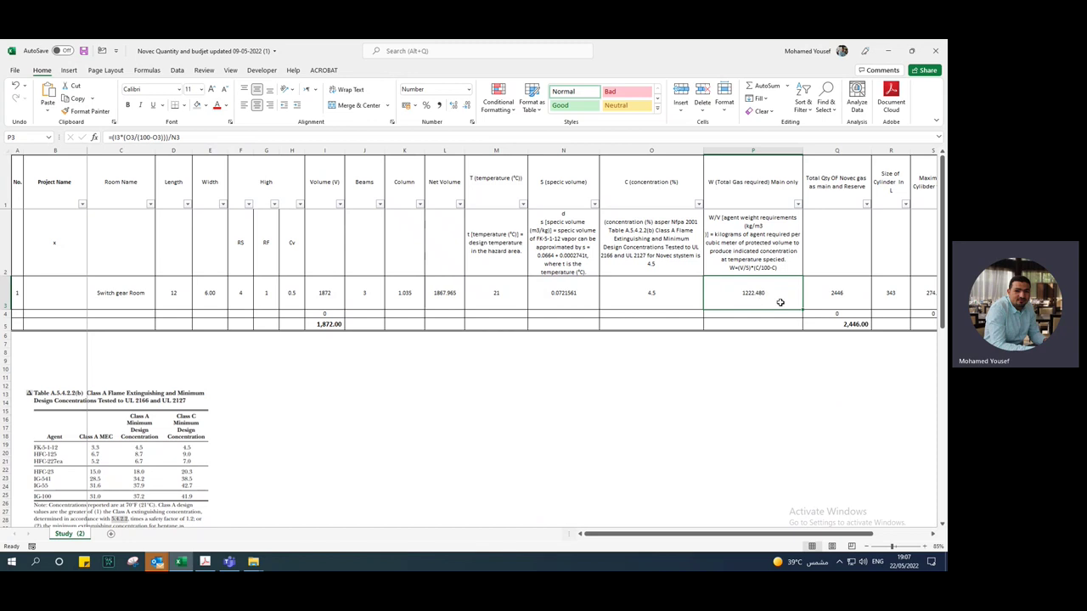
double_click(762, 293)
key("Escape")
Step: Examine the main and reserve Novec gas quantity formula in Q3 and the cylinder size in R3
double_click(828, 294)
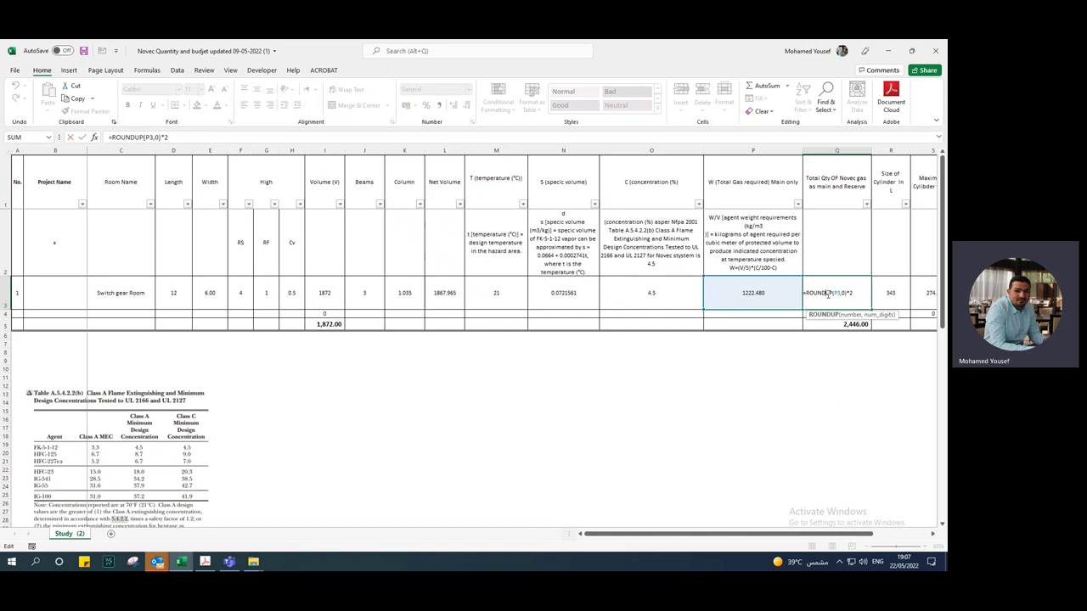
key("Escape")
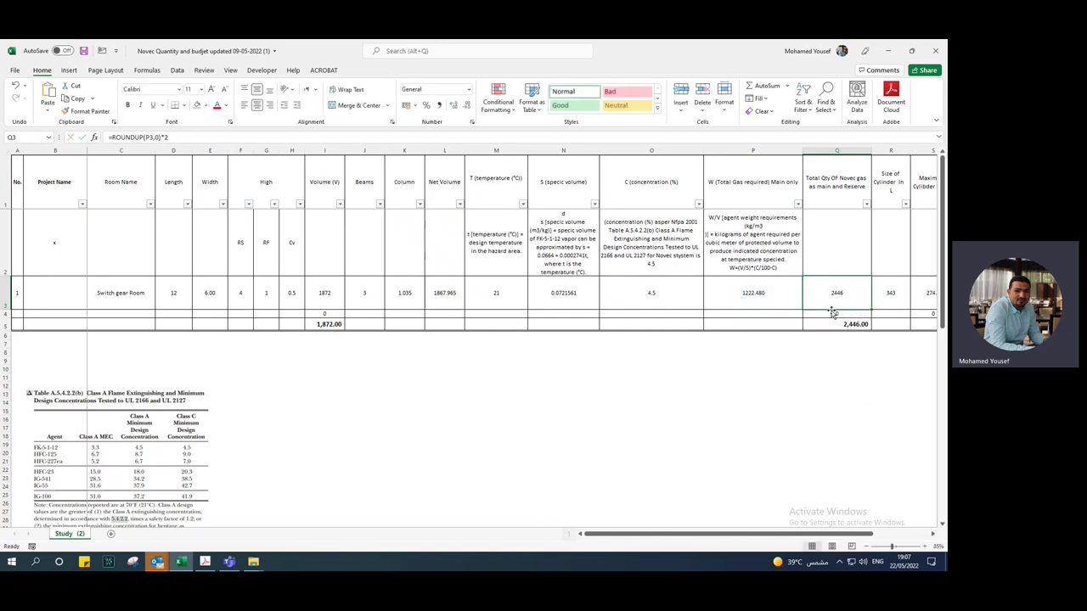
left_click_drag(798, 535, 843, 534)
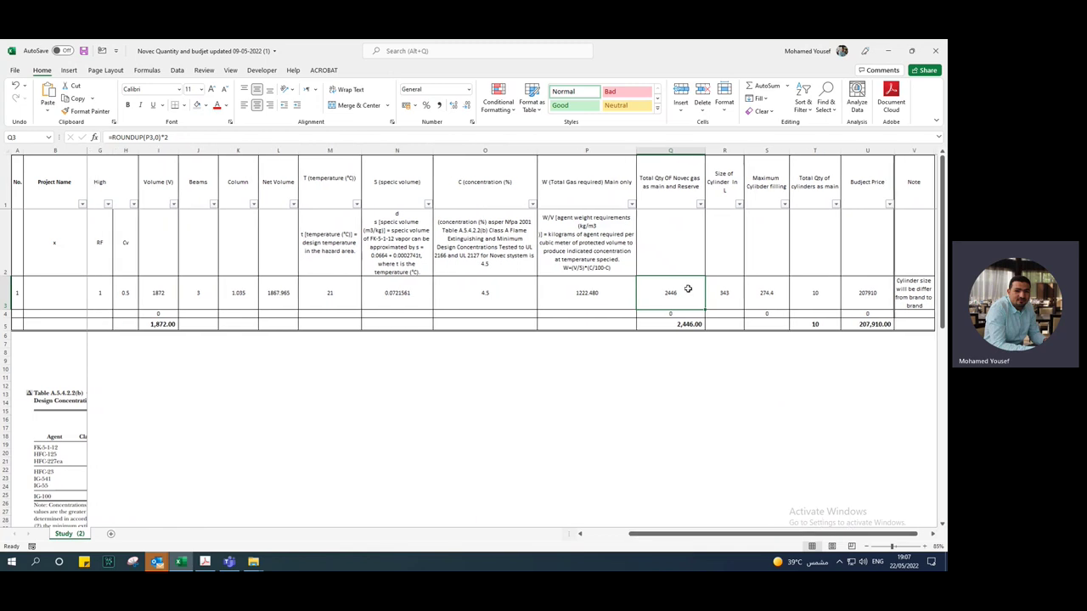
left_click(721, 292)
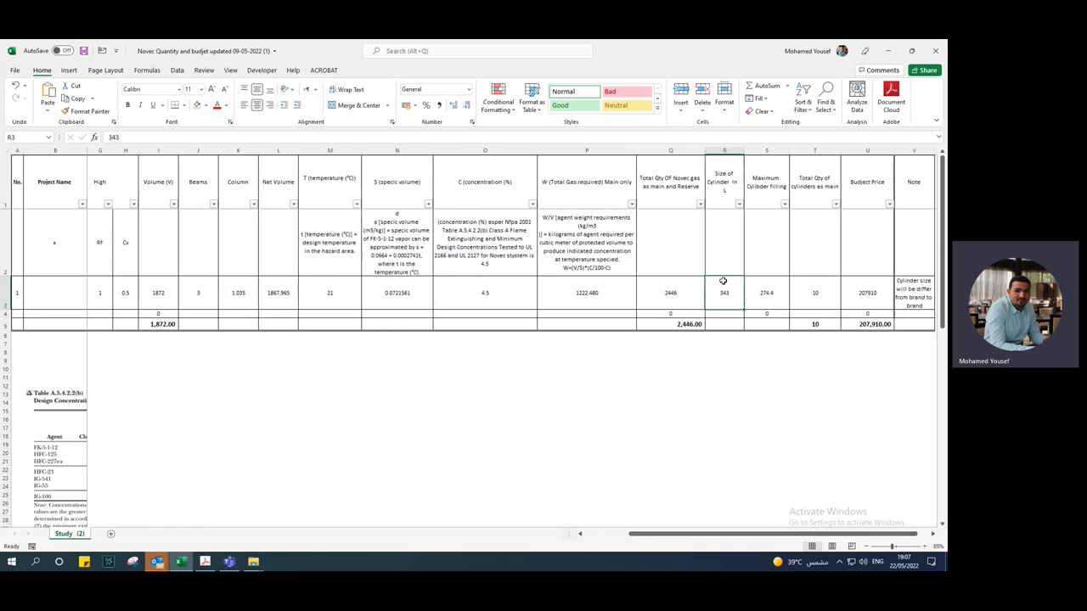
left_click(725, 346)
left_click(732, 297)
Step: Examine how the maximum cylinder filling formula in S3 derives from the cylinder size
double_click(767, 293)
key("Escape")
double_click(766, 293)
key("Escape")
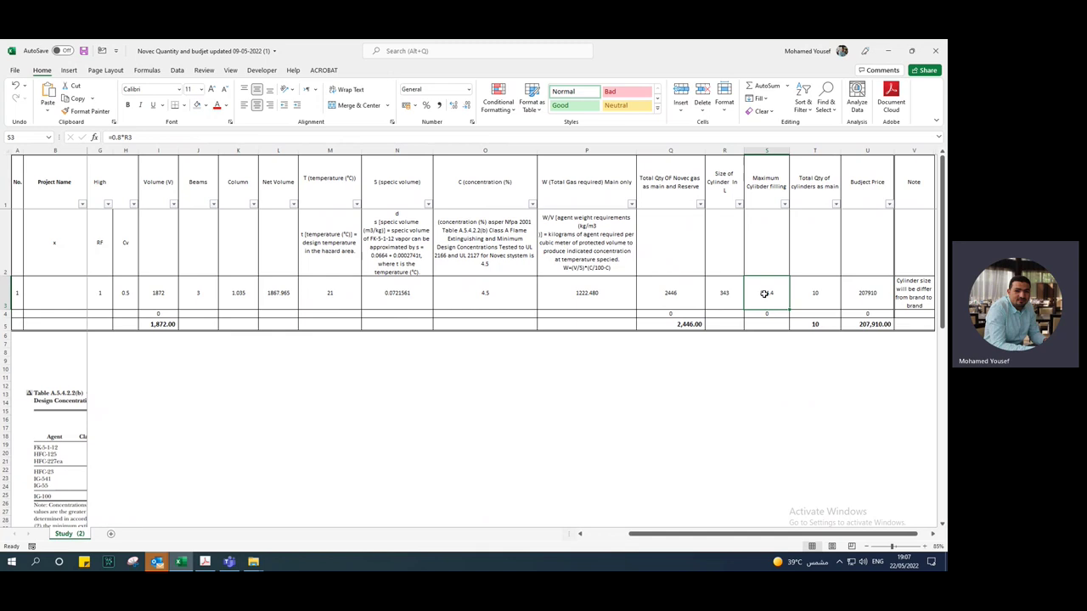
double_click(769, 300)
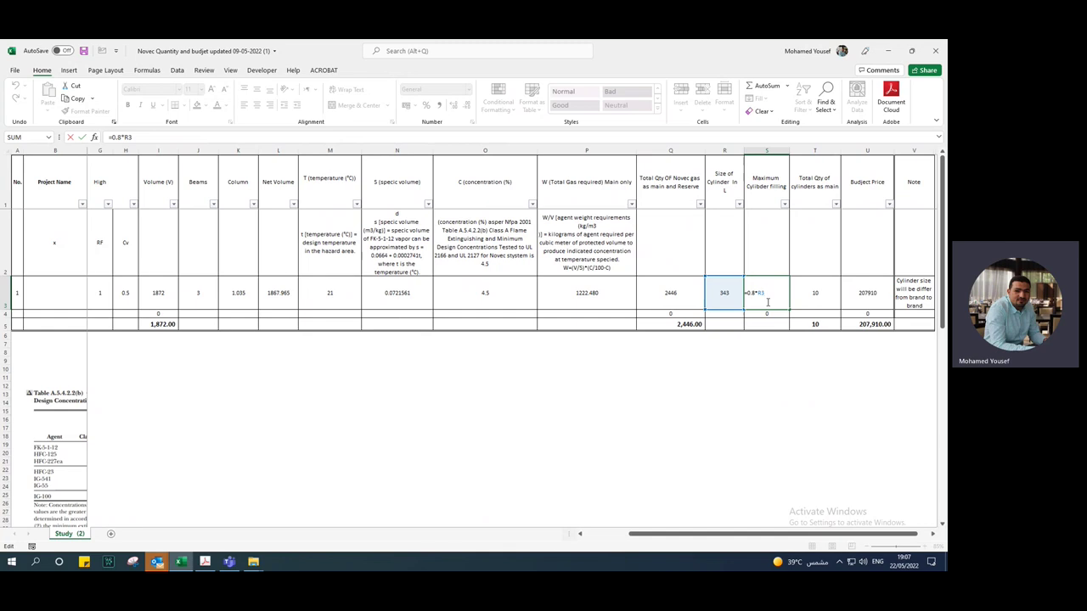
key("Escape")
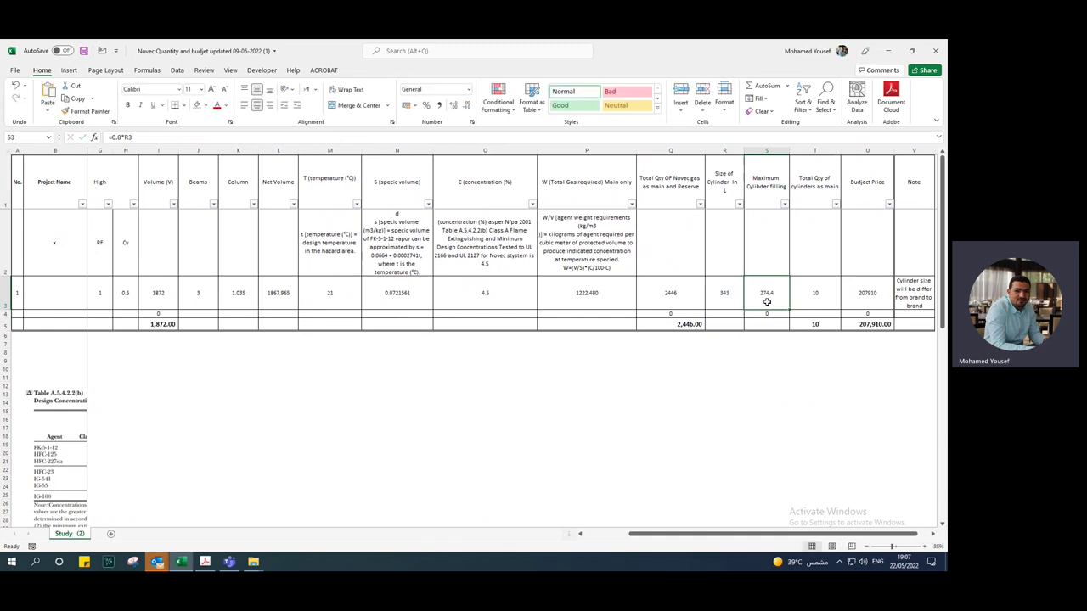
Step: Examine the total cylinder quantity formula in T3 together with the gas quantity and maximum filling cells it uses
double_click(815, 294)
key("Escape")
left_click(671, 291)
left_click(753, 298)
scroll(755, 533, "right", 1)
left_click(789, 290)
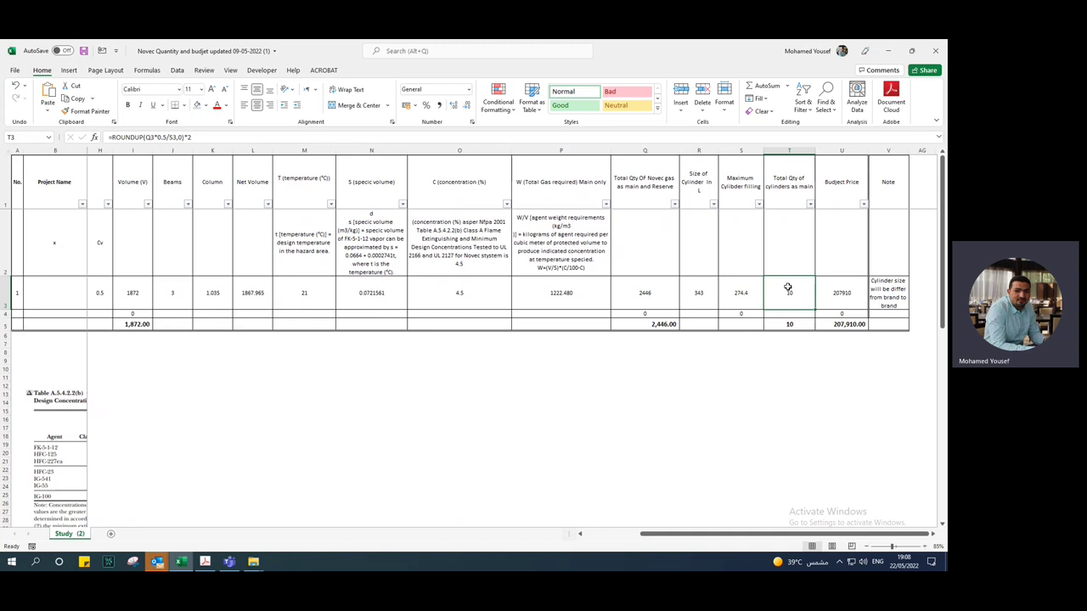
Step: Clear the Switch gear Room's budget price formula in U3 and the cylinder size note in V3
left_click(841, 293)
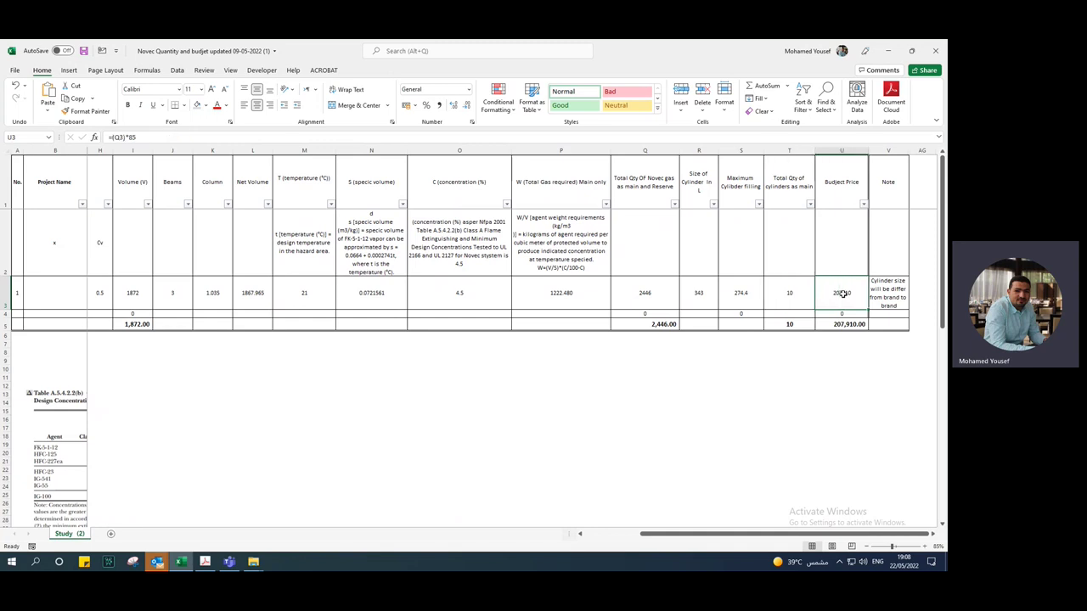
key("Delete")
left_click(840, 322)
left_click(836, 300)
left_click(878, 291)
key("Delete")
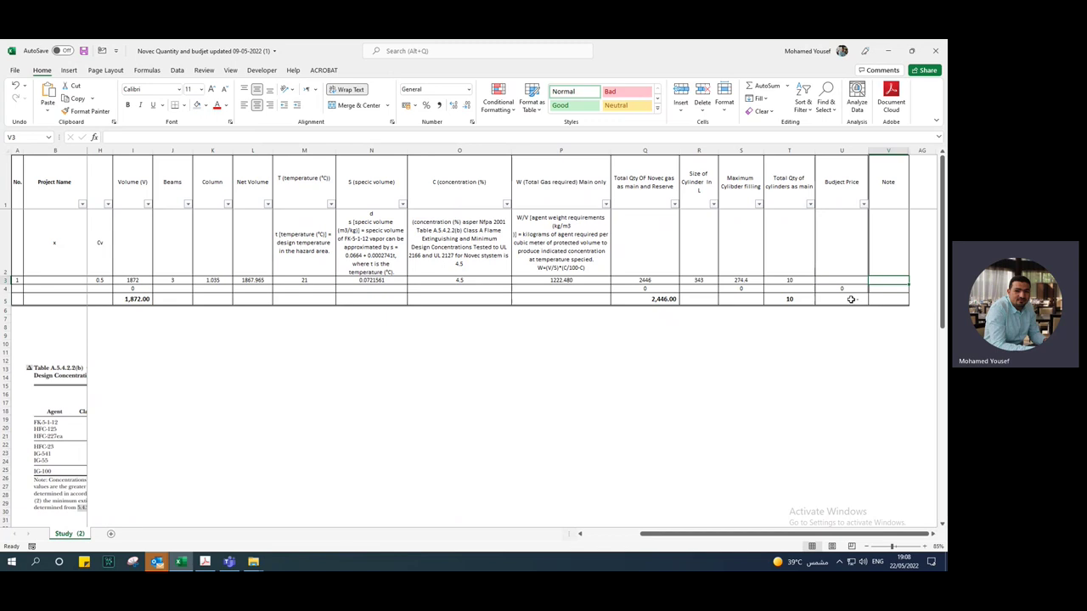
left_click(827, 316)
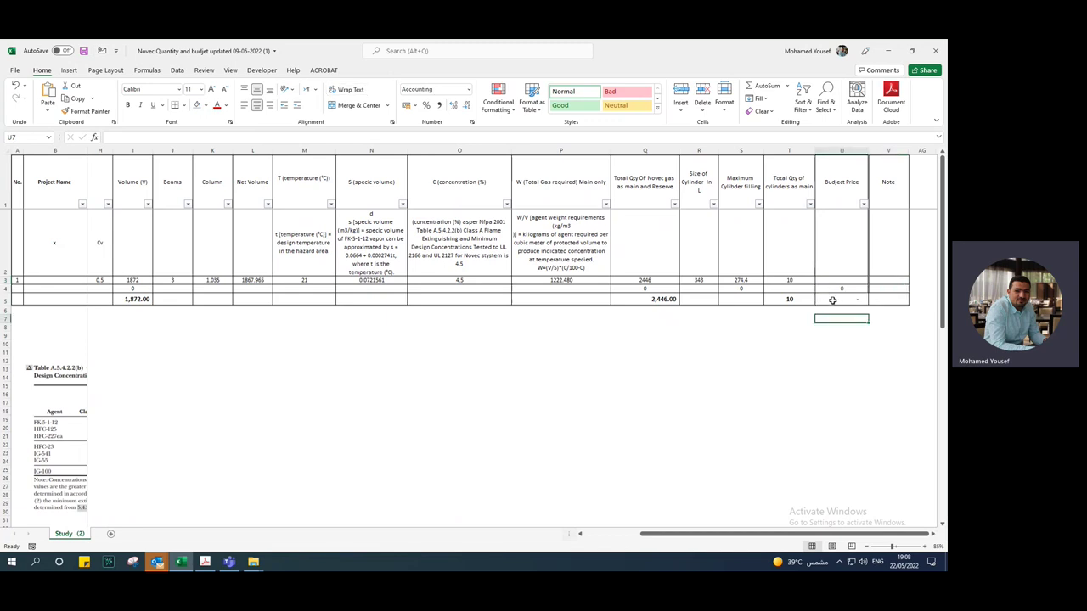
left_click(144, 289)
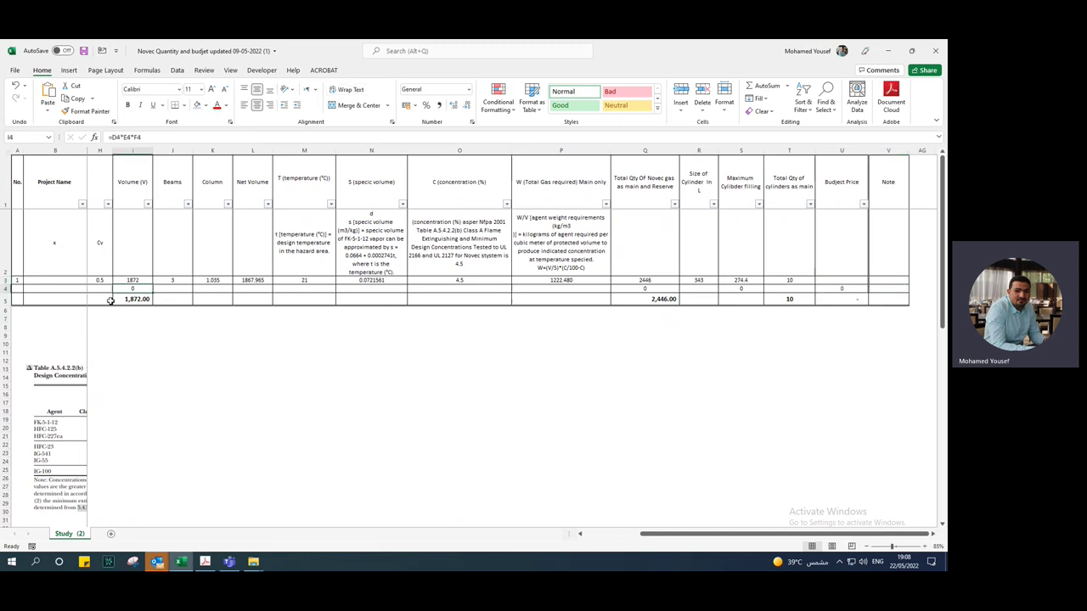
Step: Review the Switch gear Room's row from the room volume and net volume through the Novec gas quantity and maximum cylinder filling
left_click_drag(642, 537, 584, 537)
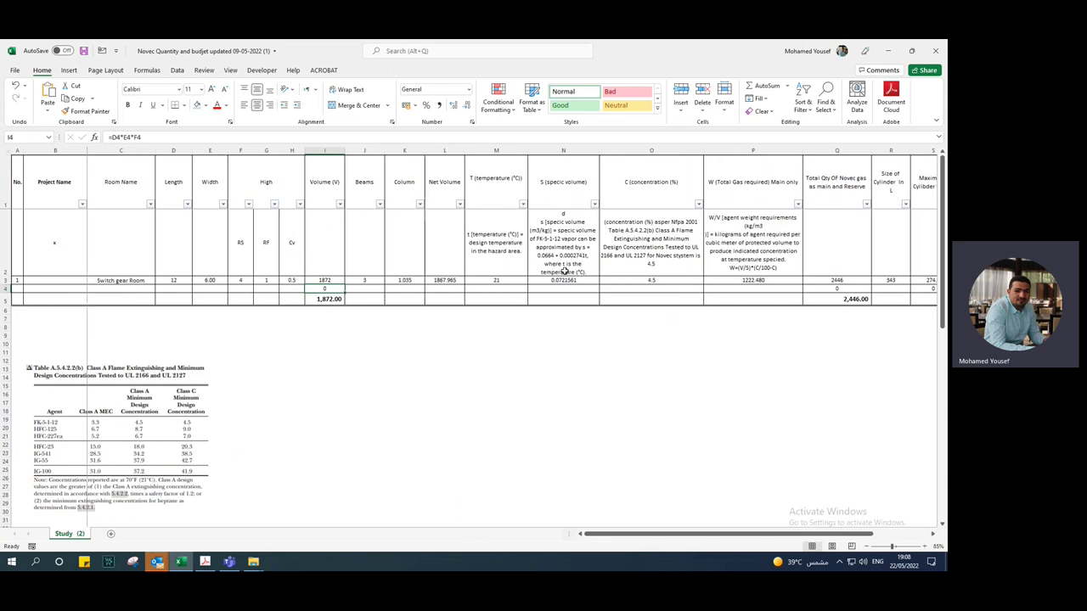
left_click(238, 280)
left_click(401, 282)
left_click(427, 283)
left_click_drag(730, 533, 788, 533)
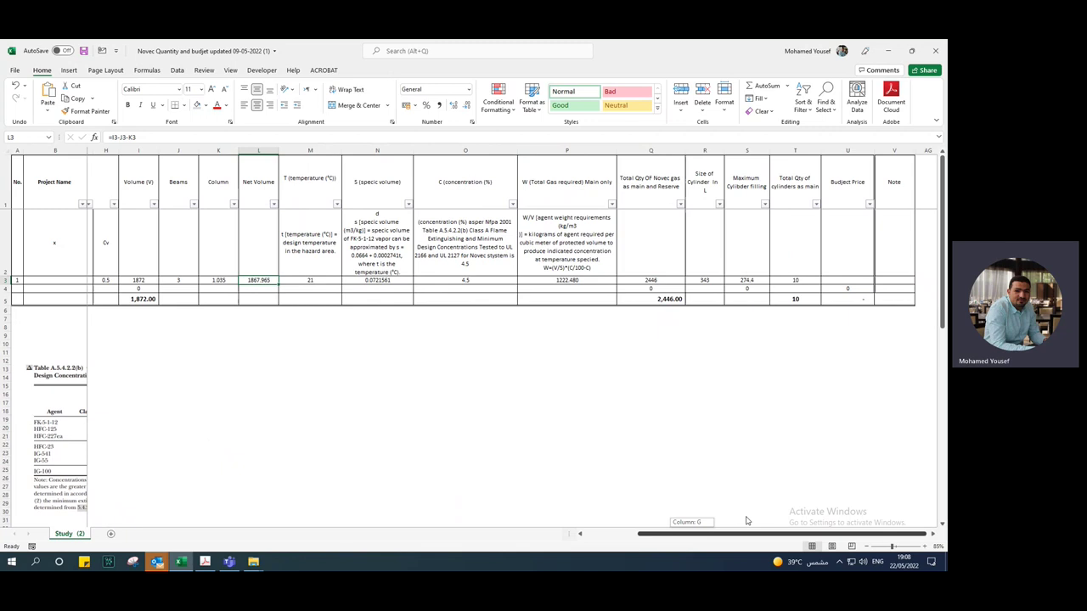
left_click(740, 281)
left_click(649, 283)
left_click(644, 336)
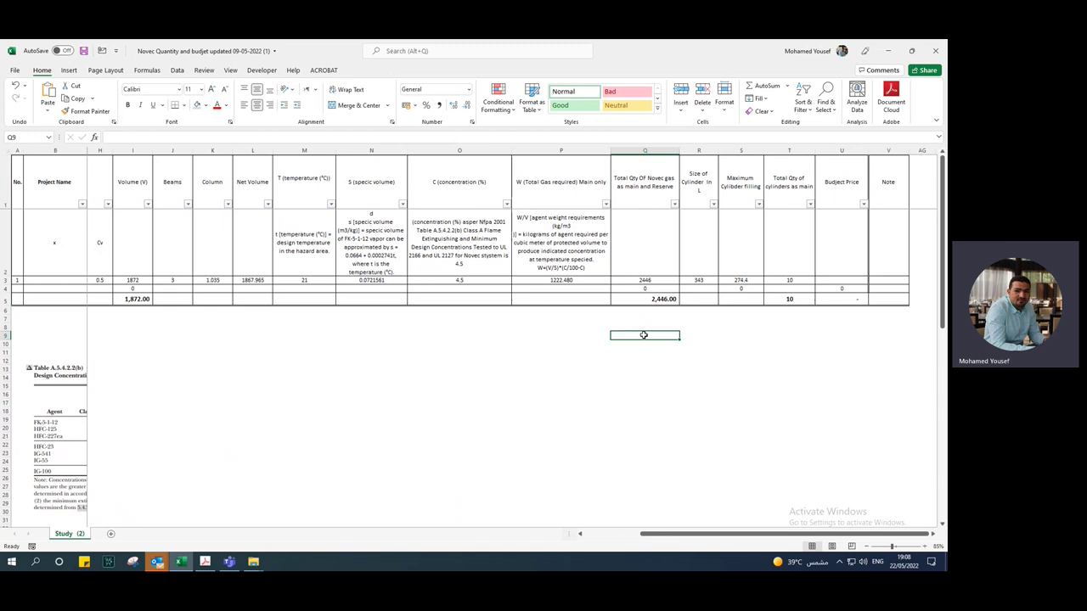
left_click(642, 360)
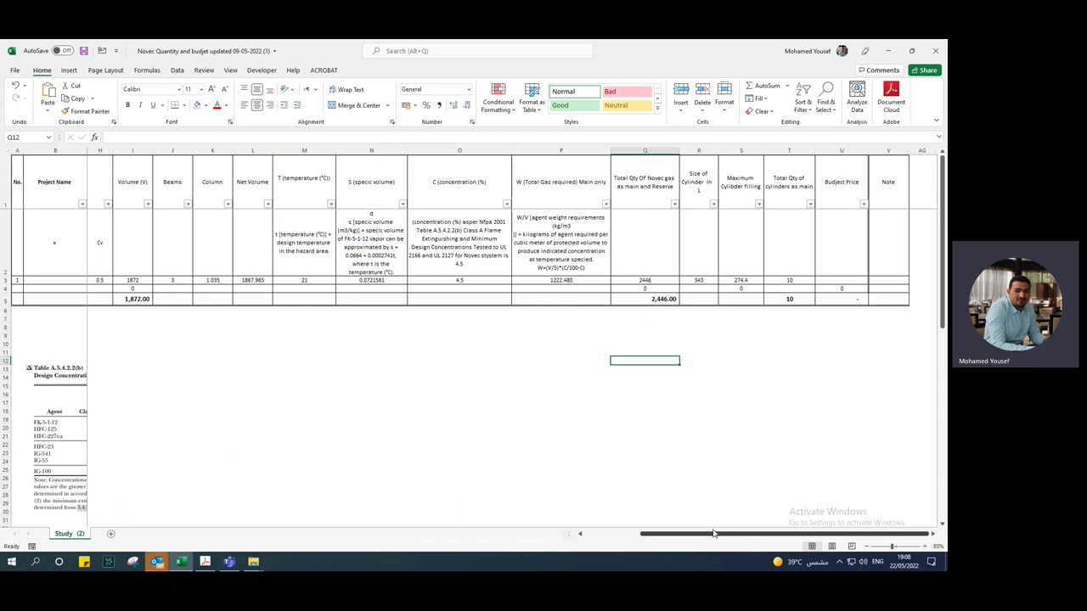
left_click_drag(684, 537, 569, 540)
left_click(309, 410)
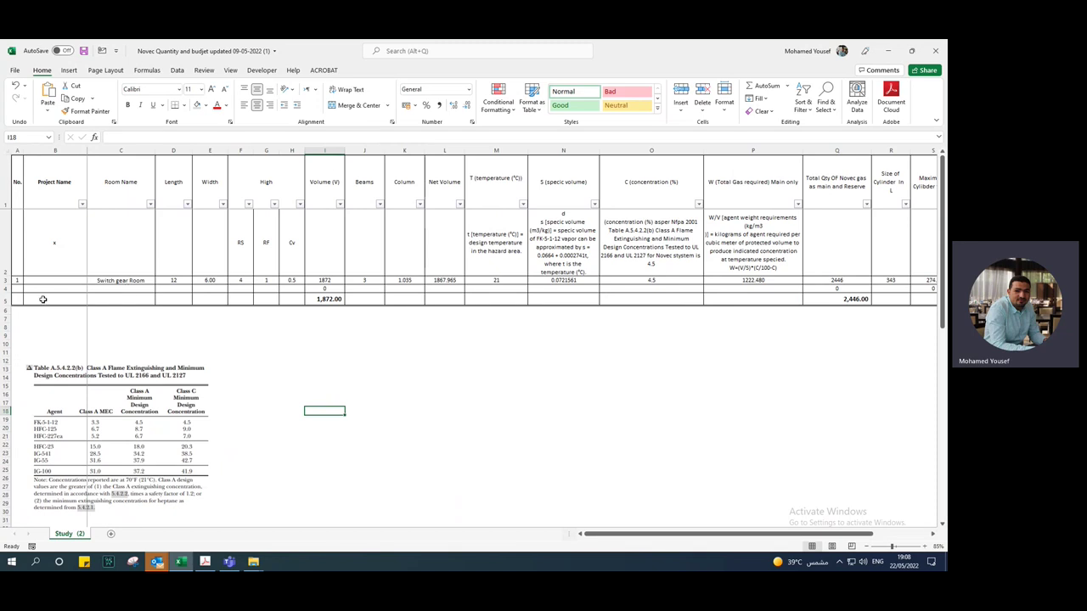
Step: Rename the Study (2) sheet as Novec
right_click(74, 537)
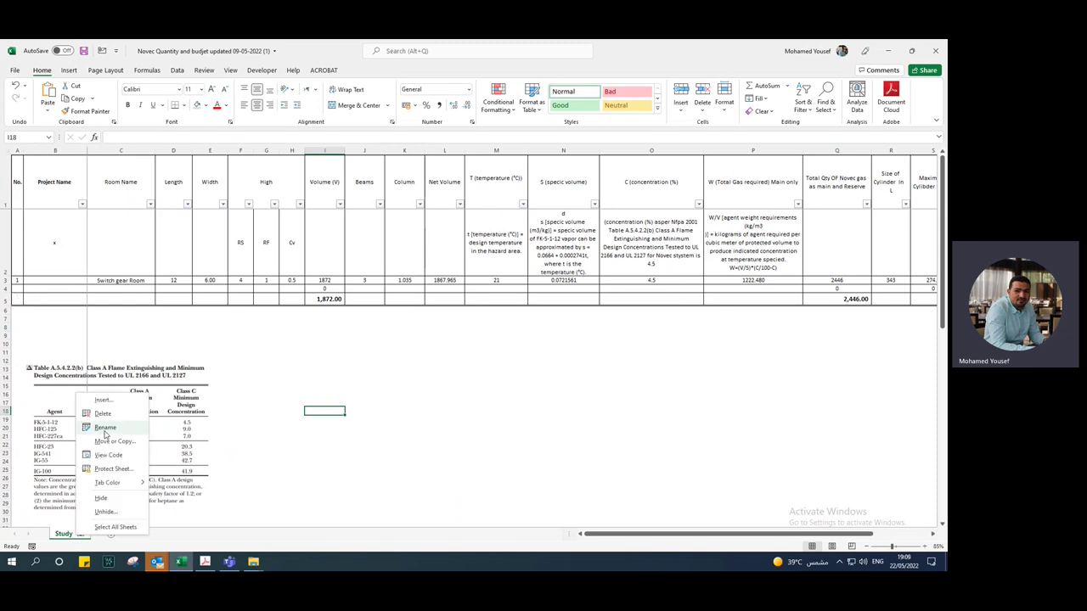
left_click(63, 542)
double_click(64, 538)
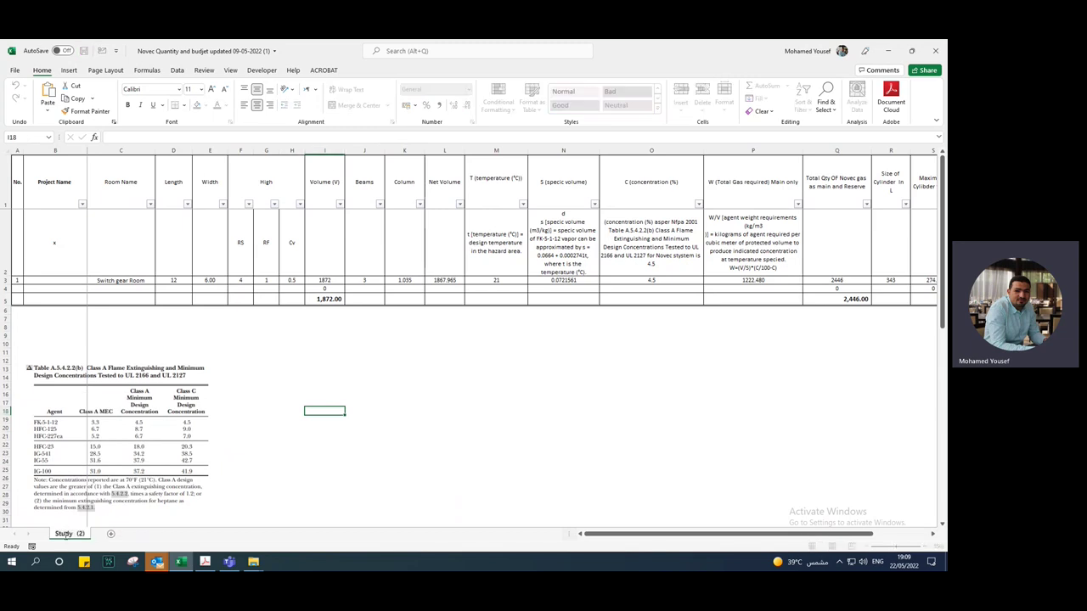
type("Novec")
left_click(144, 515)
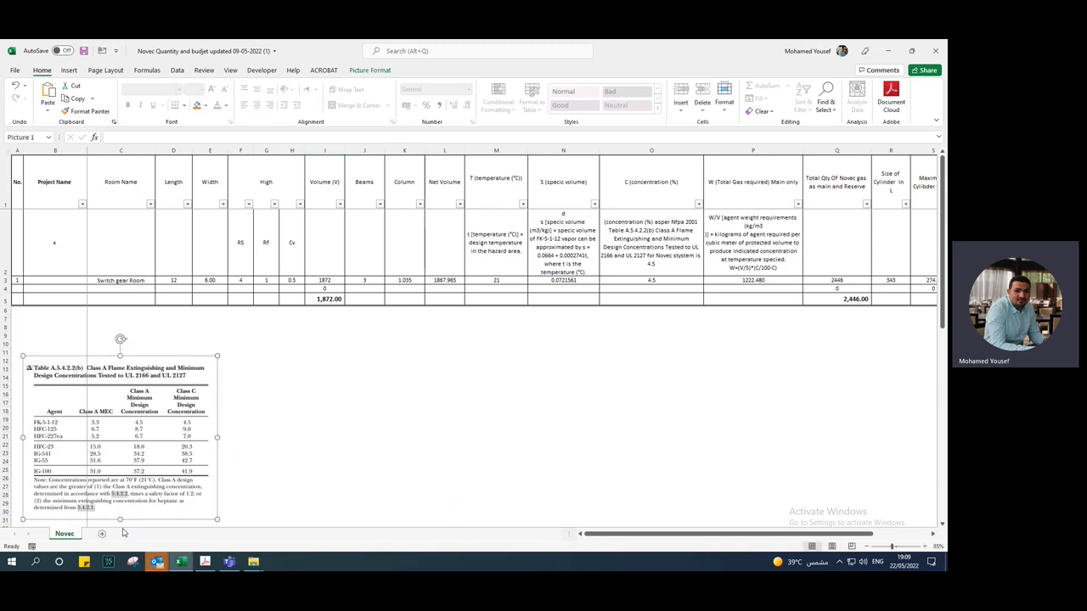
key("Escape")
Step: Duplicate the Novec sheet and place the copy after the original
right_click(66, 535)
left_click(115, 443)
left_click(65, 443)
left_click(71, 493)
left_click(128, 517)
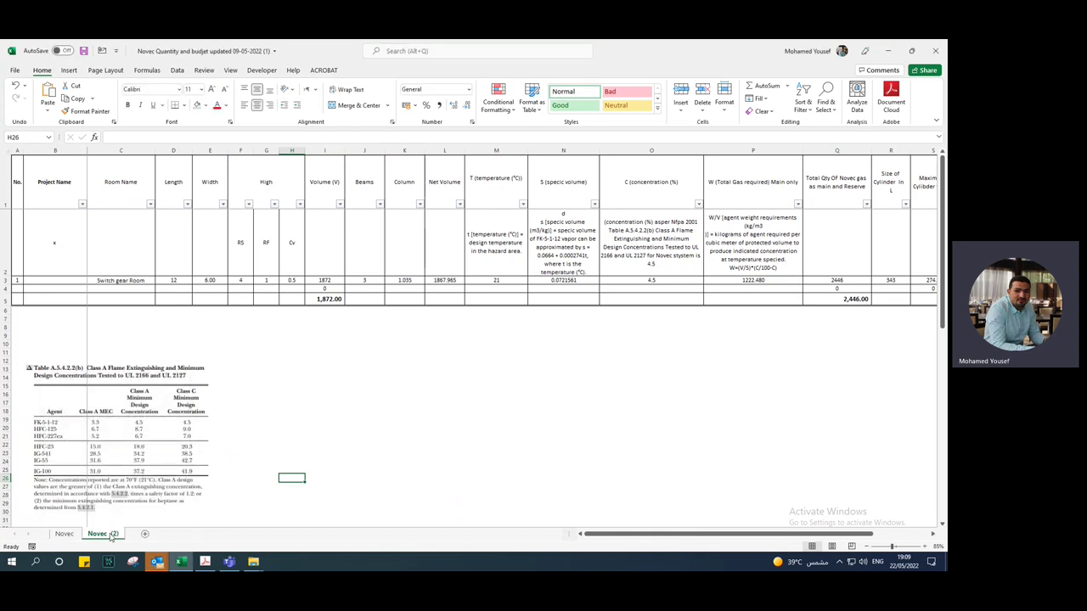
Step: Rename the copied sheet as Fm 200
double_click(107, 535)
type("Fm 200")
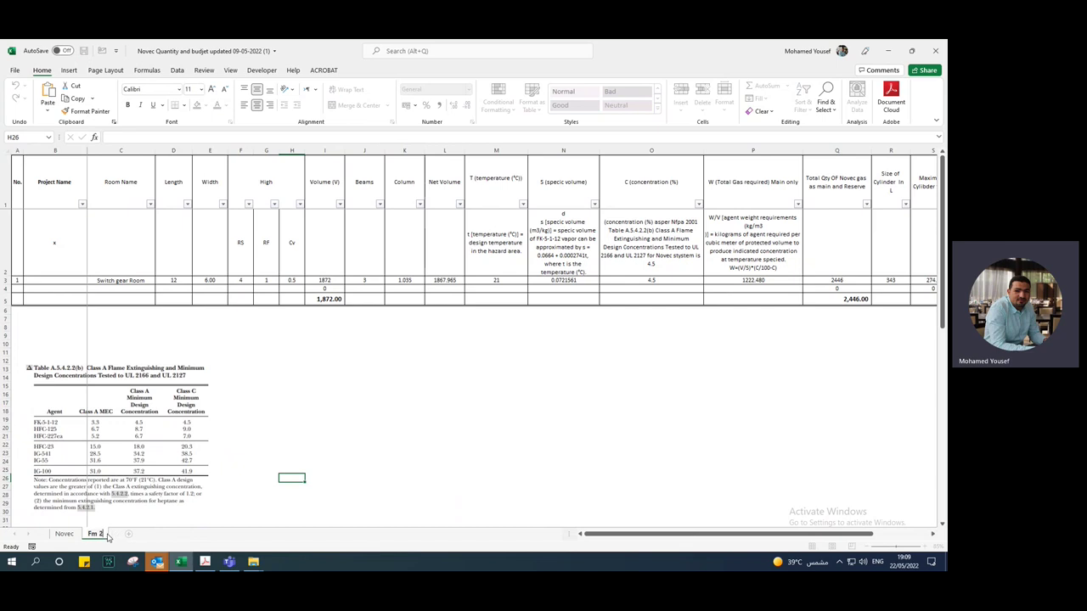
left_click(266, 488)
Step: Check the Switch gear Room's name, length, width and height cells in row 3 of the Fm 200 sheet
left_click(129, 287)
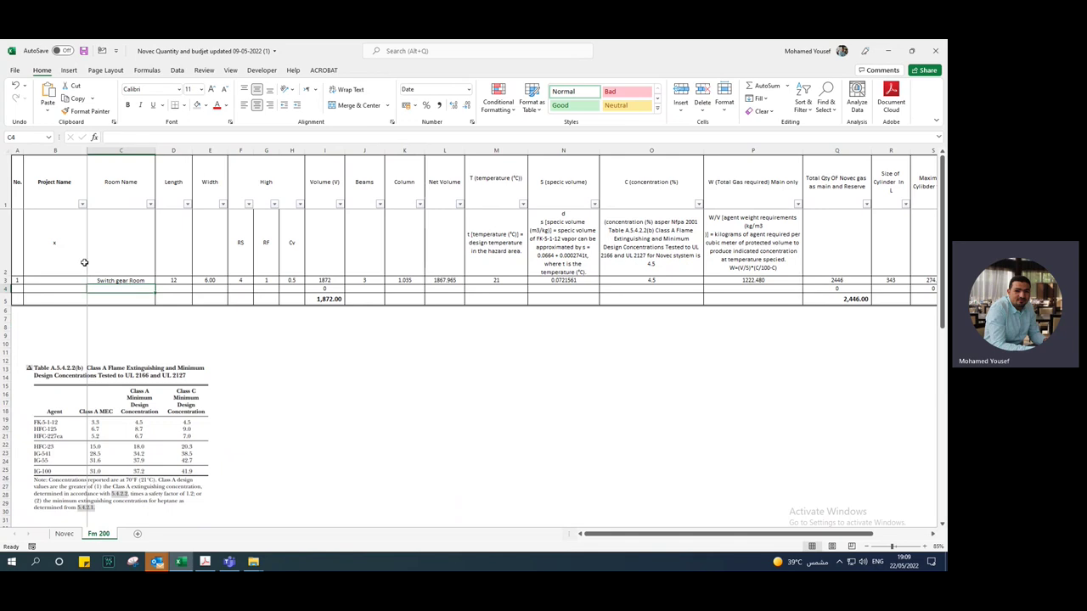
left_click(120, 280)
left_click(178, 282)
left_click(212, 280)
left_click(241, 280)
left_click(259, 281)
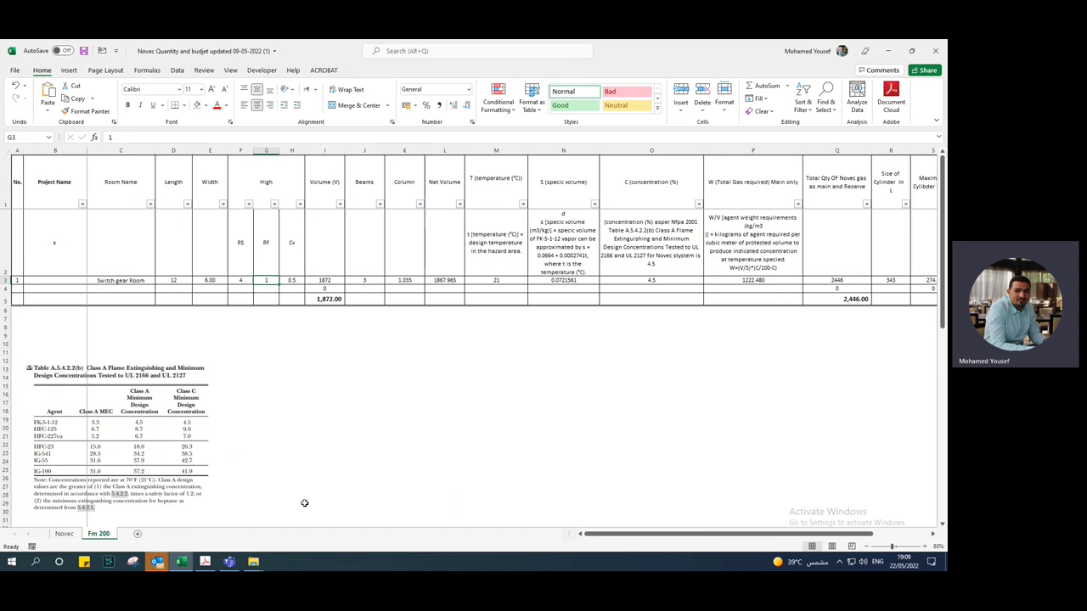
left_click(291, 461)
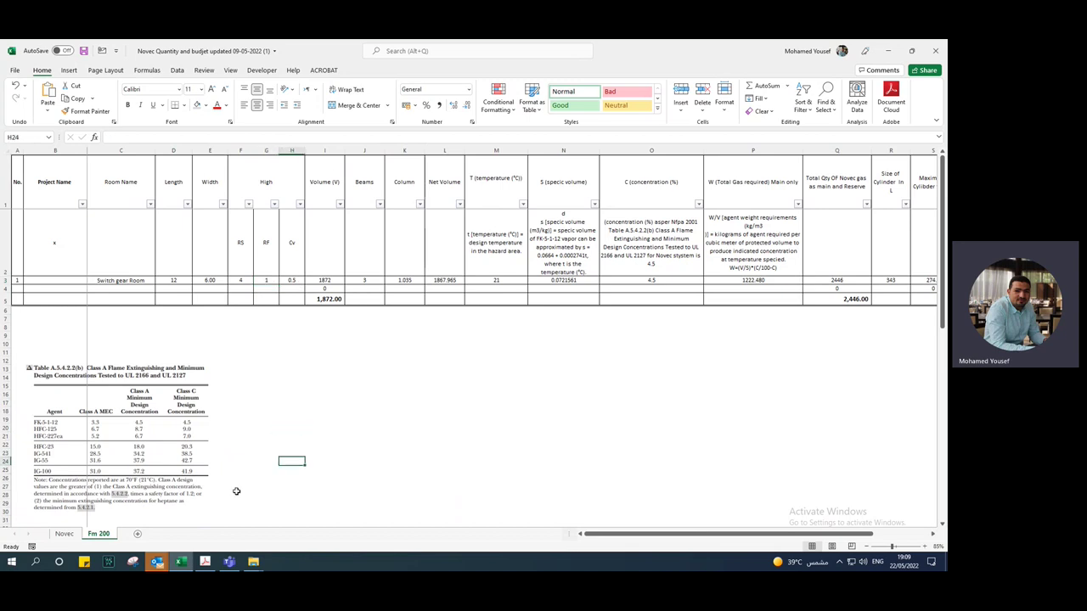
Step: Switch to the NFPA 2001 PDF in Adobe Acrobat and find the HFC-227ea specific volume formula on page 70
left_click(205, 561)
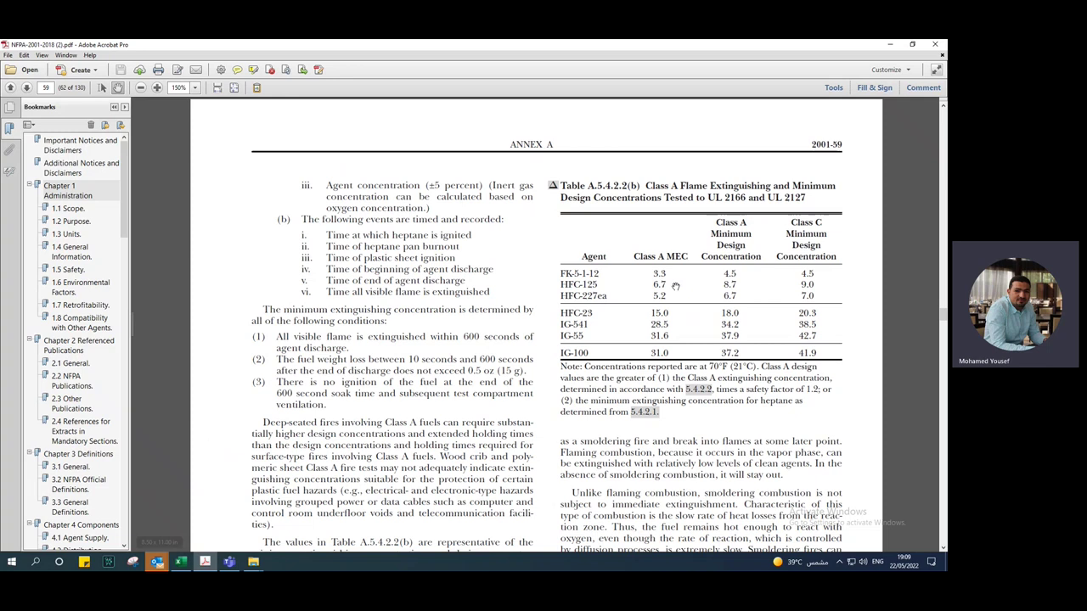
scroll(585, 253, "down", 1)
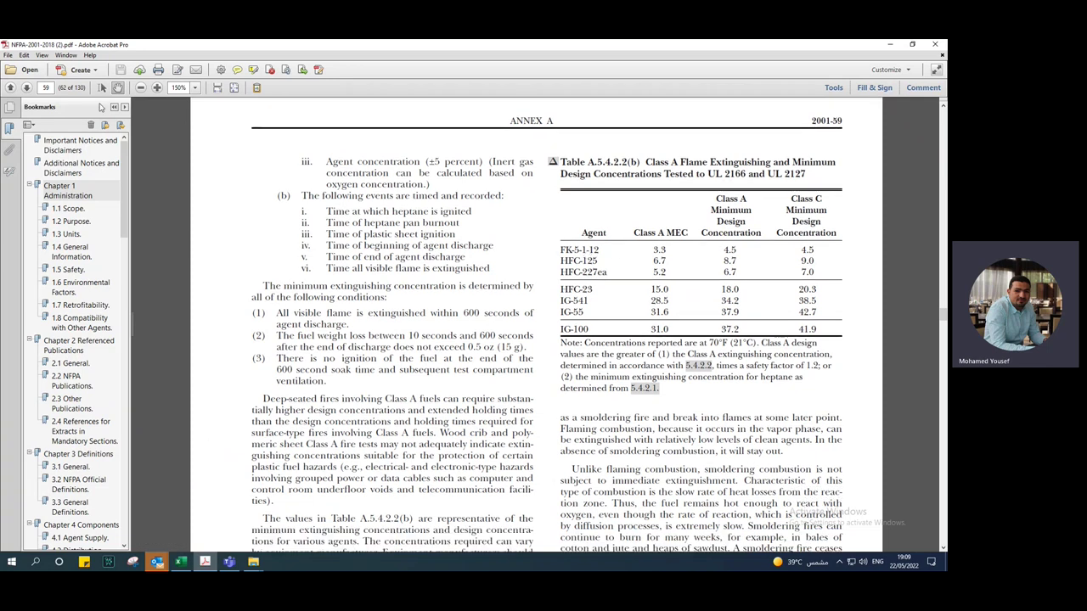
left_click(47, 87)
type("70")
scroll(625, 311, "down", 4)
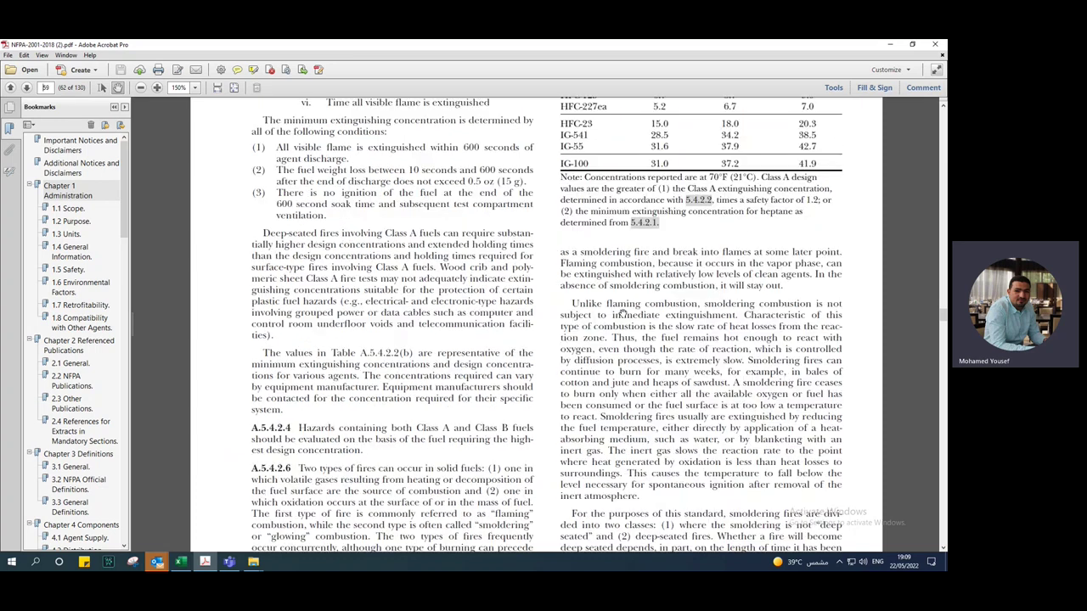
scroll(622, 312, "down", 3)
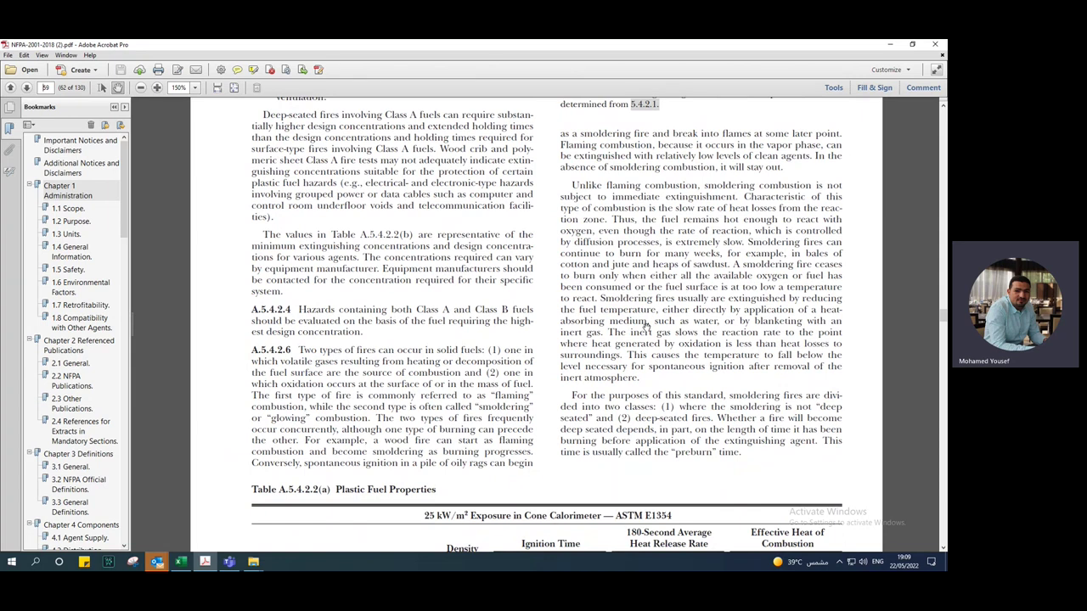
scroll(646, 326, "down", 3)
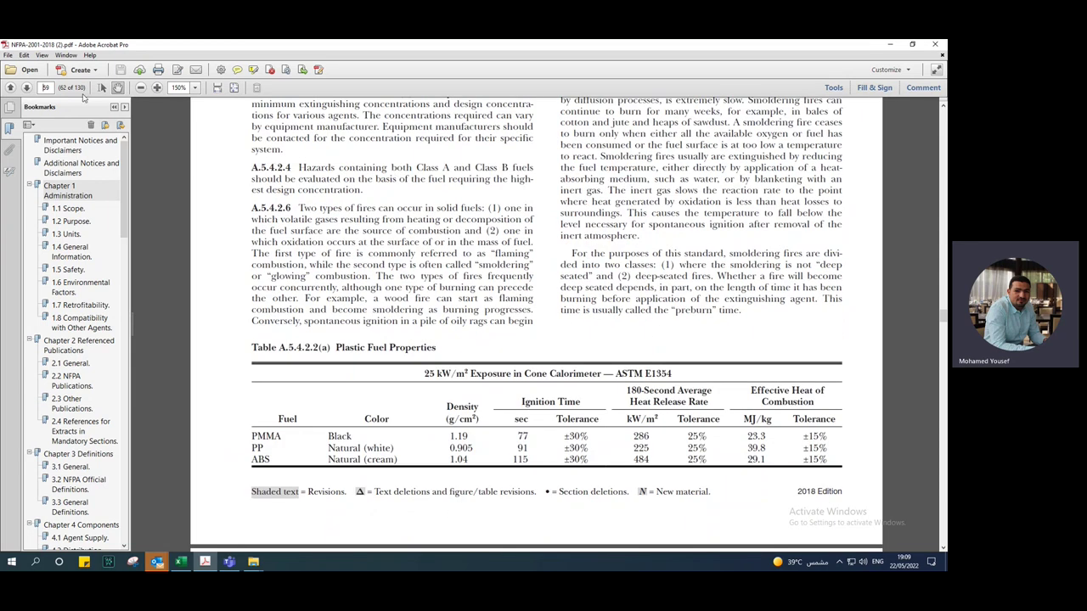
left_click(48, 87)
type("70")
key("Return")
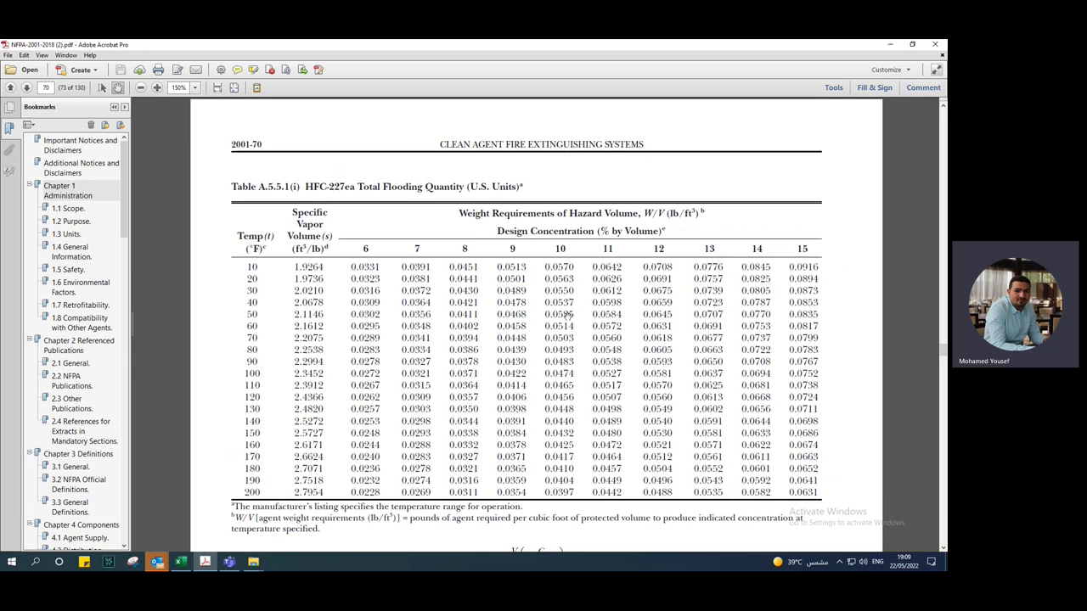
scroll(416, 259, "down", 3)
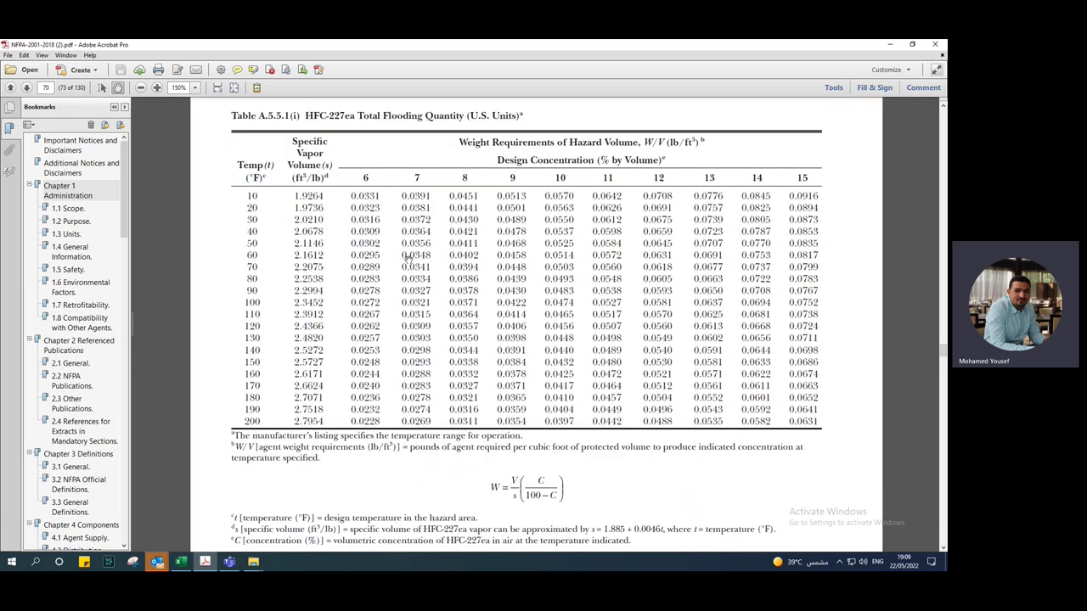
scroll(562, 398, "down", 2)
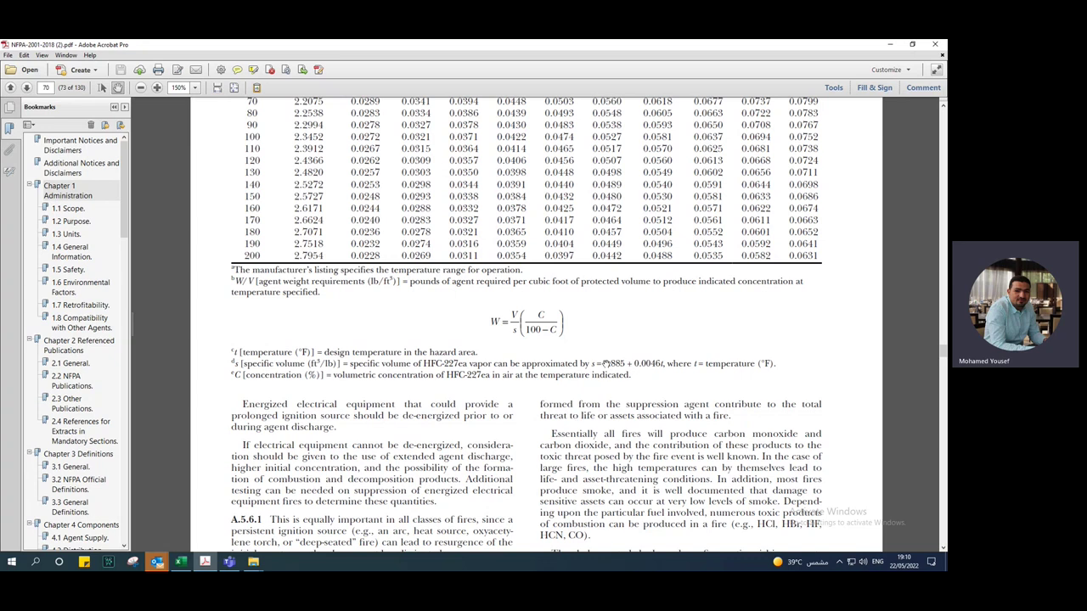
right_click(603, 364)
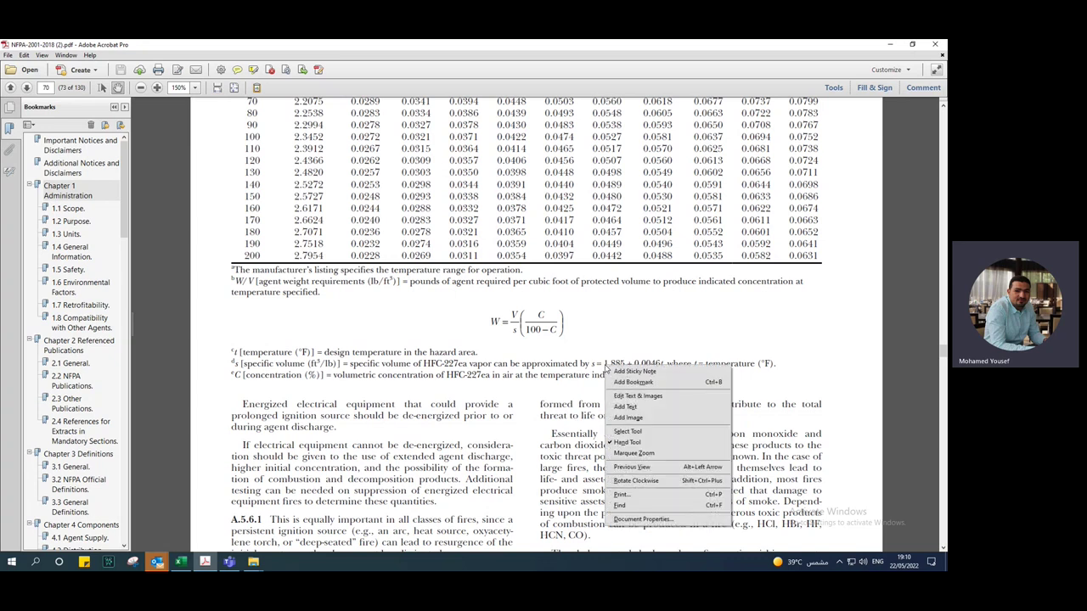
left_click(577, 367)
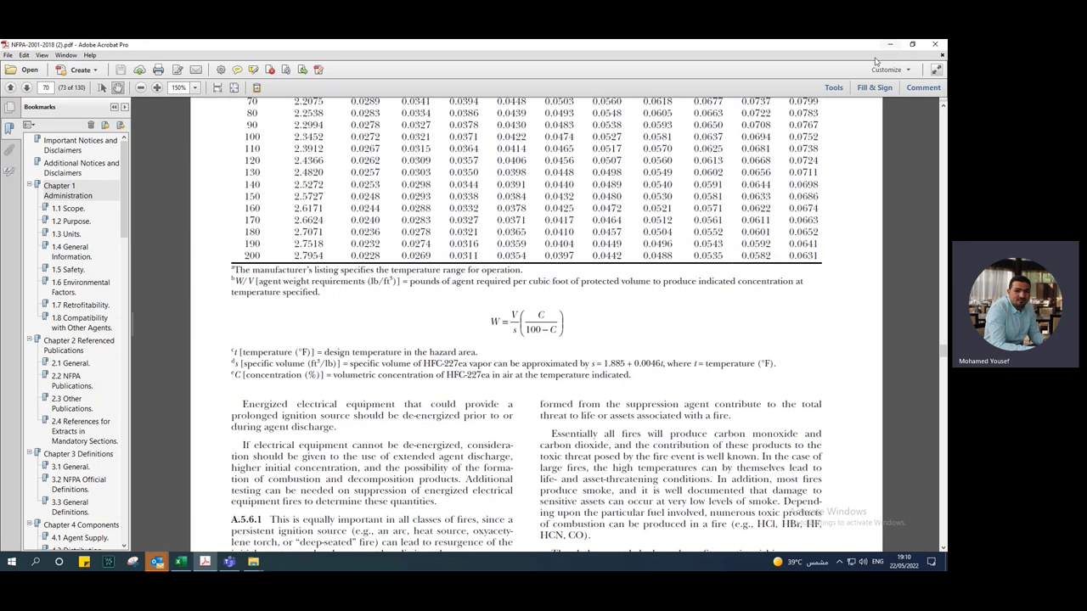
left_click(834, 88)
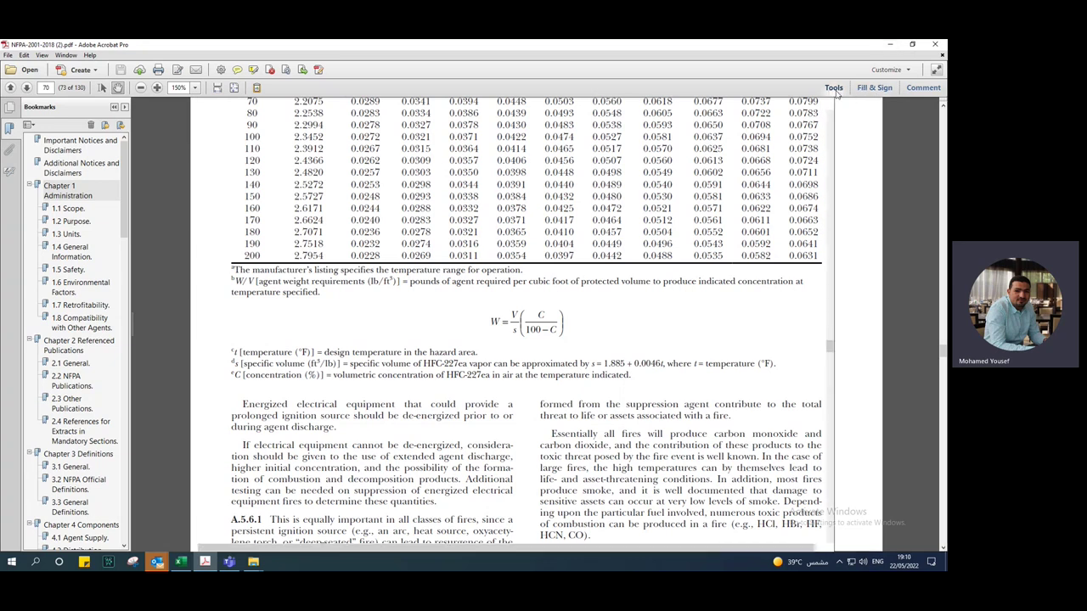
left_click(868, 145)
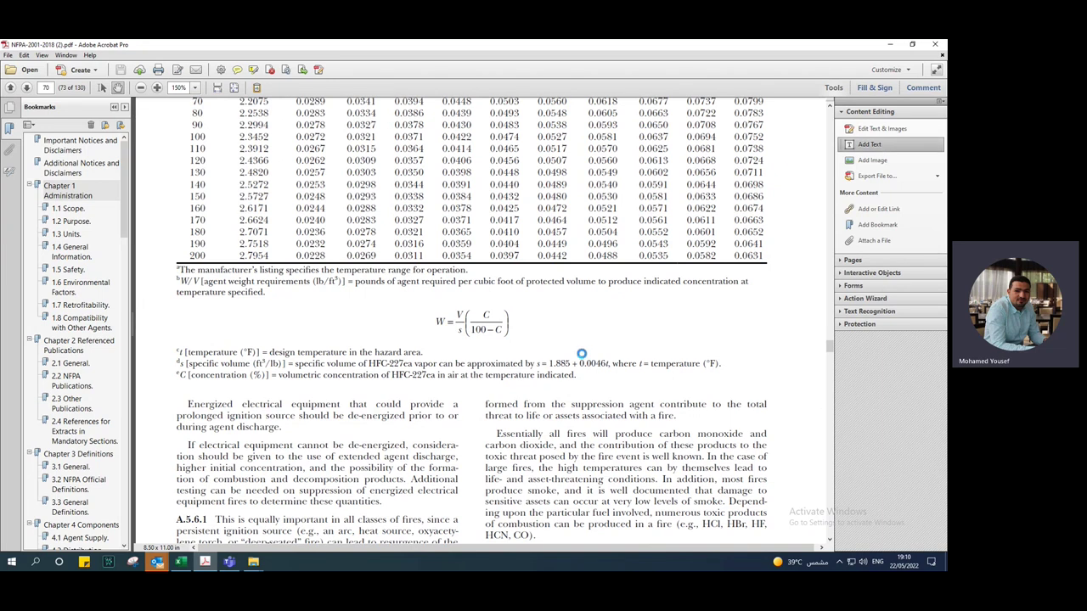
left_click(549, 362)
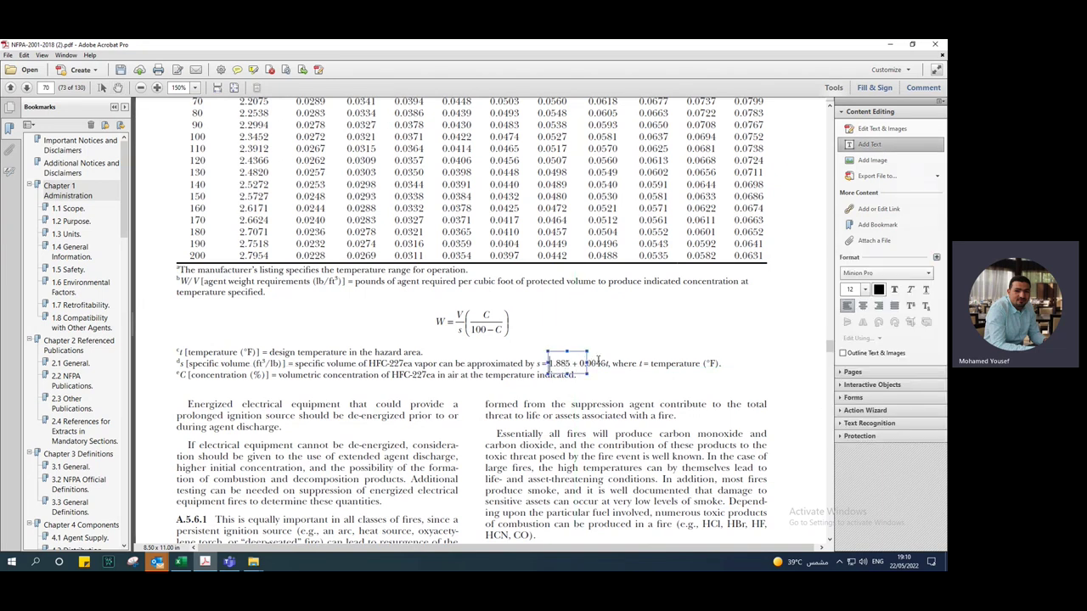
left_click(608, 363)
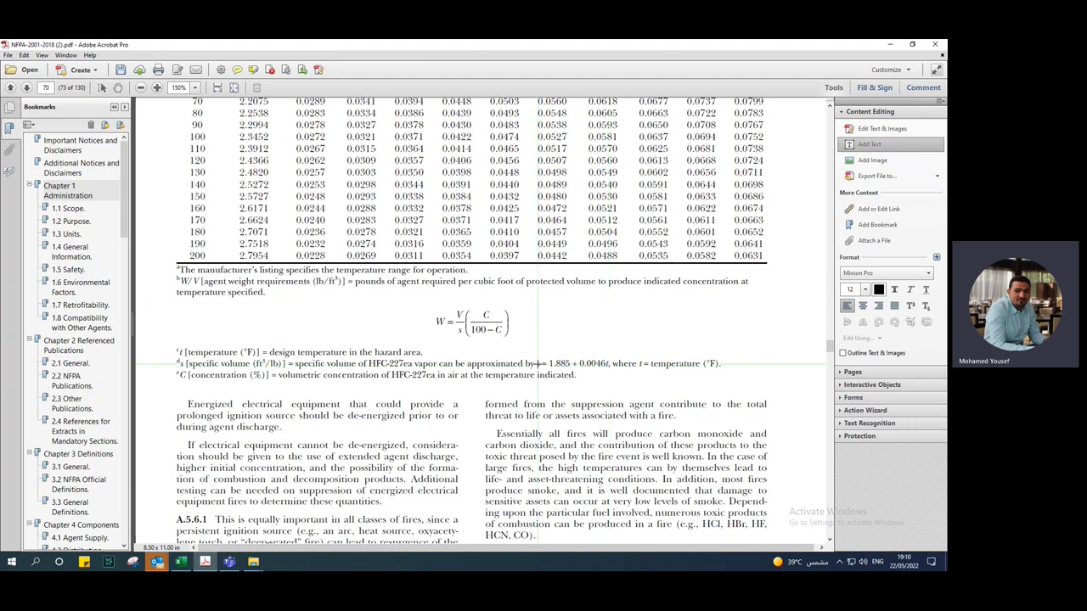
left_click(596, 363)
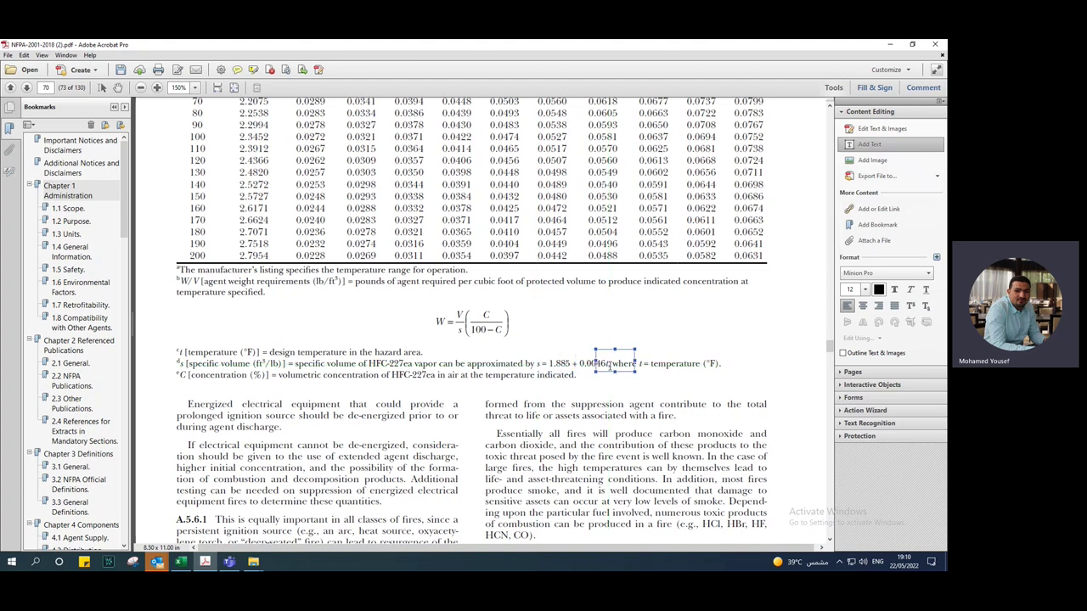
Step: Make the page text editable and copy "1.885 + 0.0046" from the HFC-227ea specific volume note below the equation
left_click(866, 127)
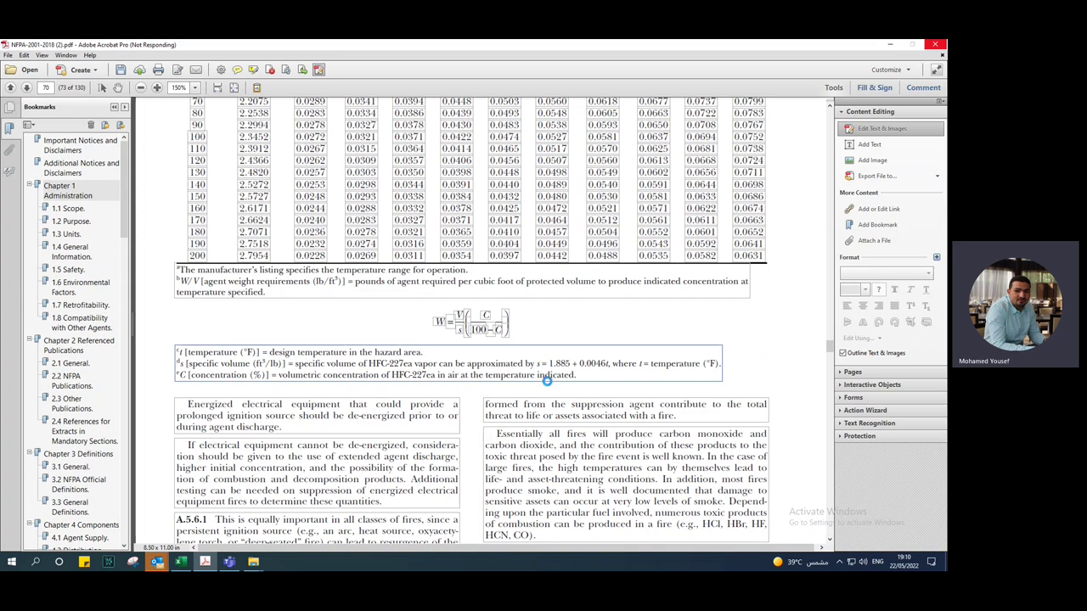
left_click(598, 363)
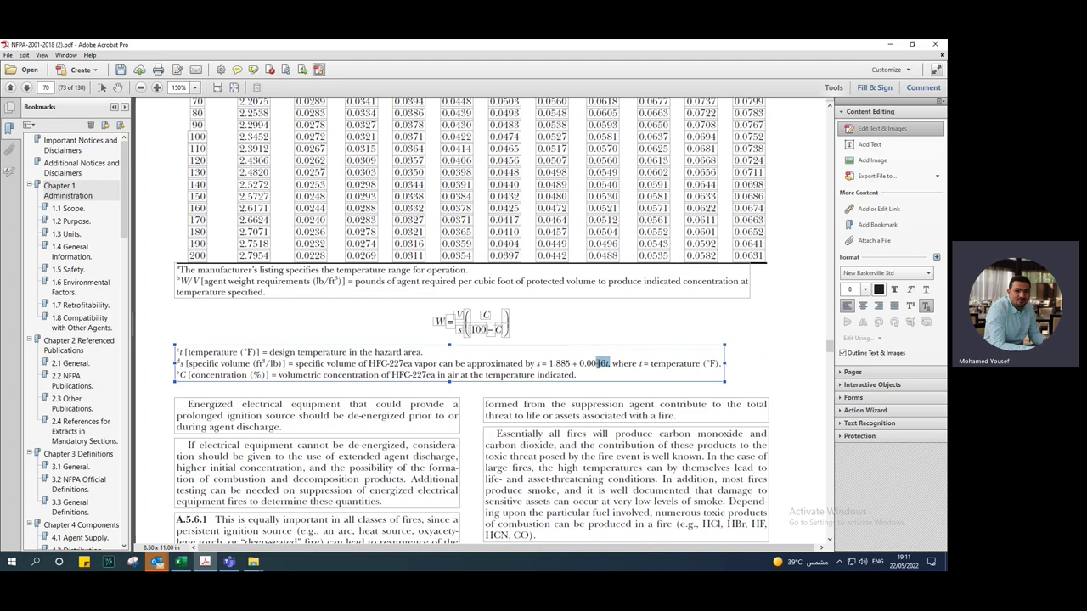
left_click_drag(605, 364, 548, 363)
key("ctrl+c")
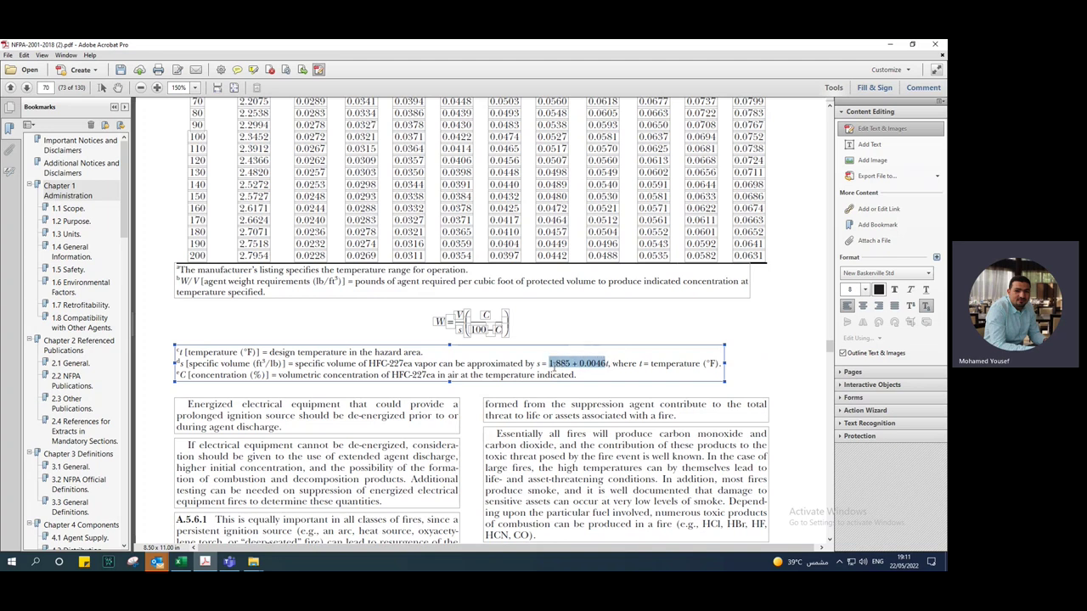
Step: Switch to the Excel workbook and enter the formula =1.885 + 0.0046*M4 as the specific volume in cell N4
left_click(182, 563)
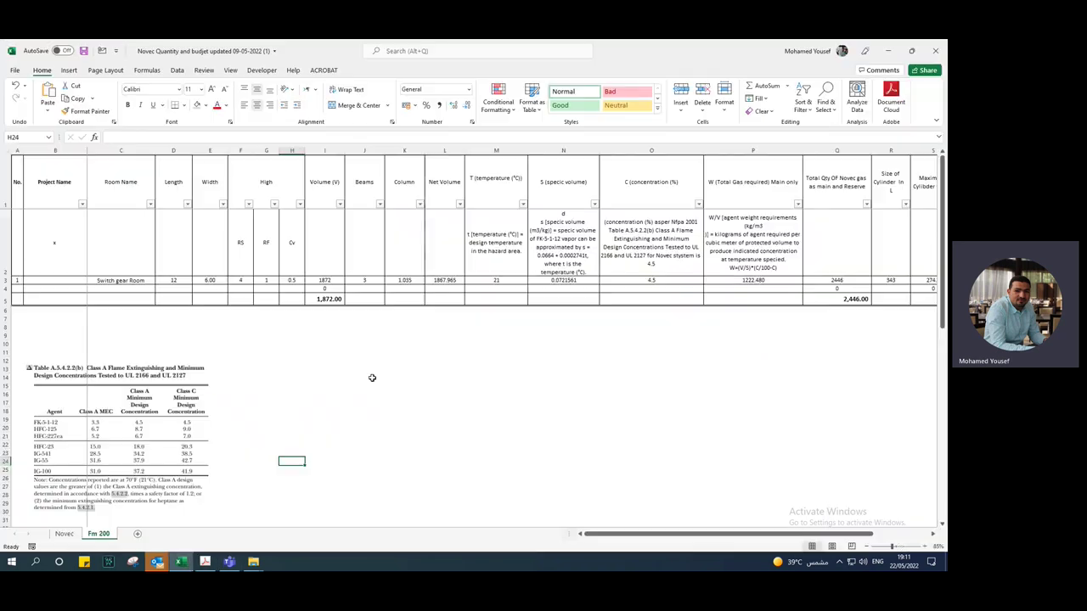
left_click(561, 288)
type("=")
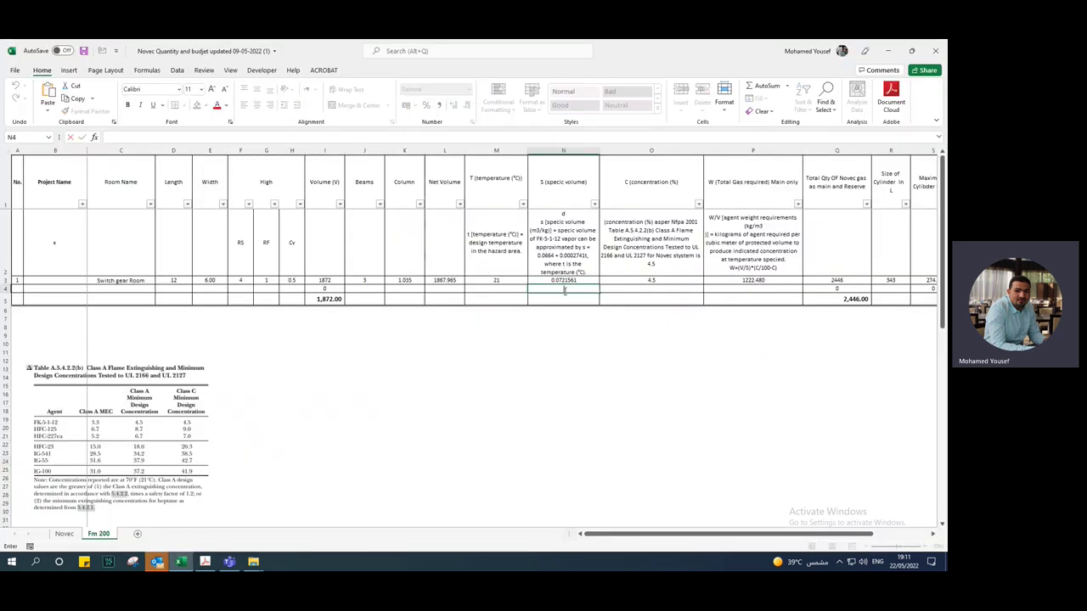
key("ctrl+v")
type("=")
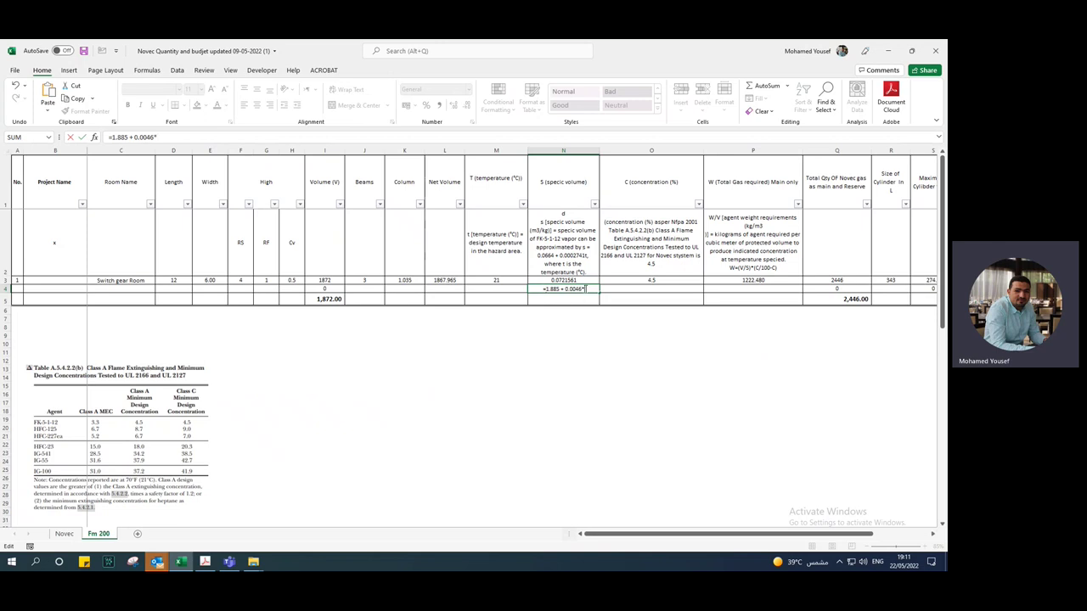
type("*")
left_click(505, 288)
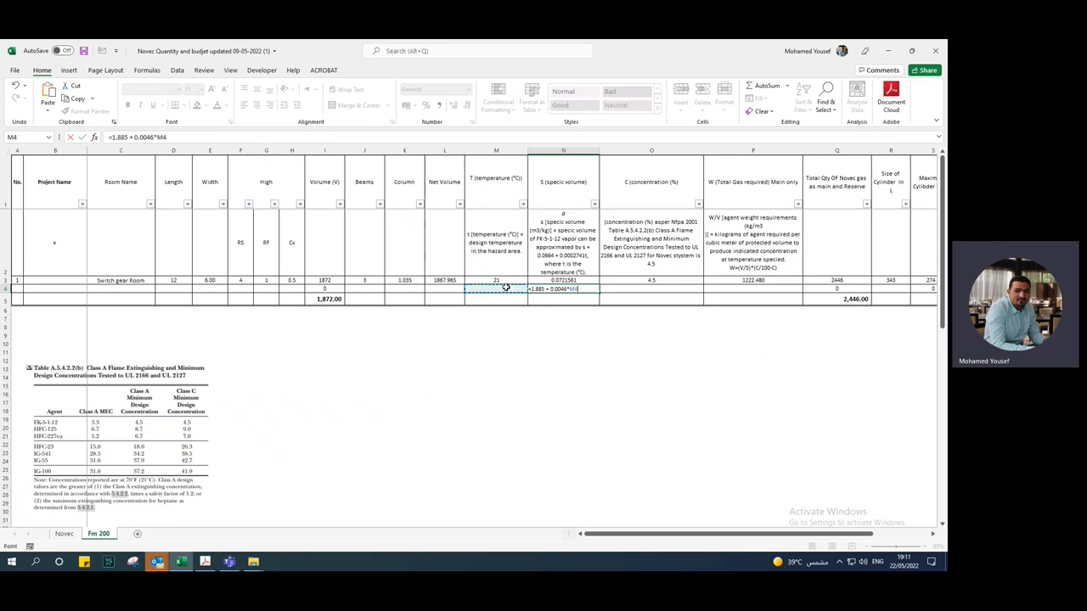
key("Return")
Step: Fill the temperature of 21 from M3 down into M4 and check the specific volume formula in N4
left_click(524, 281)
left_click_drag(527, 286, 526, 293)
left_click(546, 289)
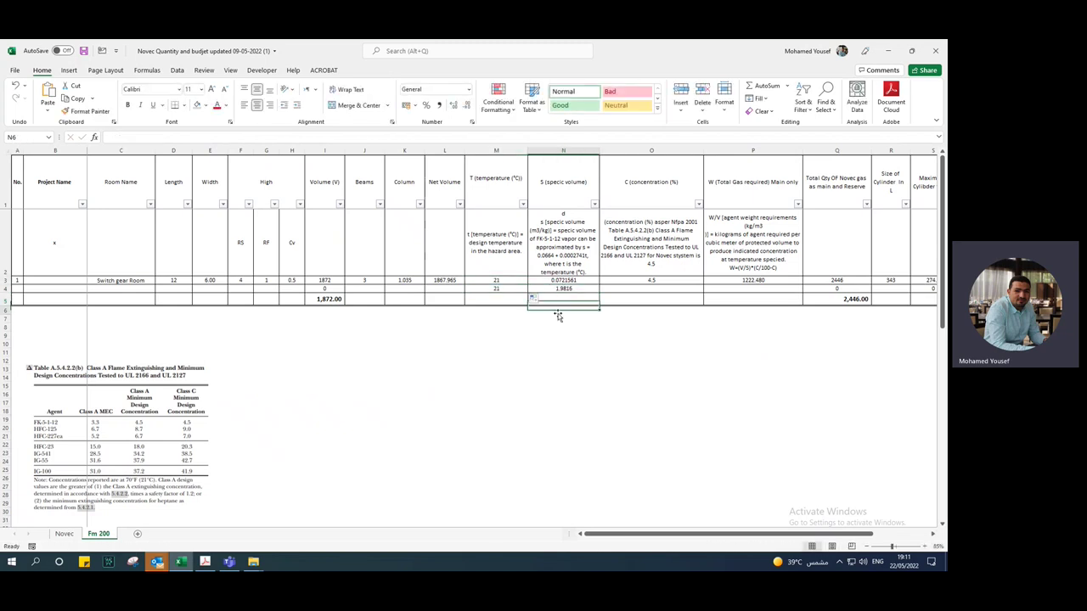
double_click(555, 291)
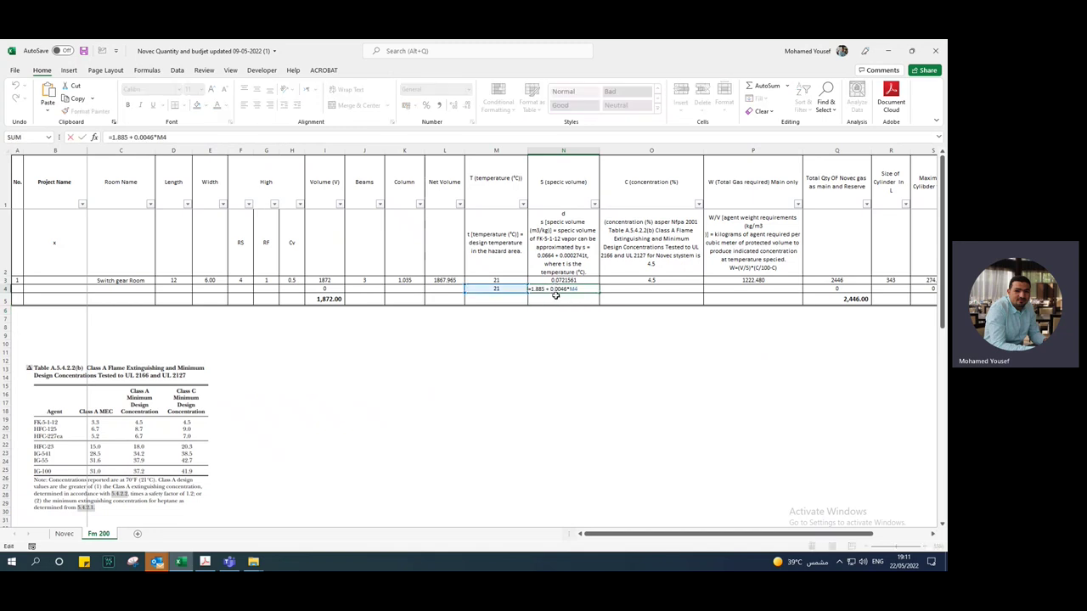
key("Return")
Step: Fill the Switch gear Room's length through net volume cells D3:L3 down into row 4
left_click(438, 291)
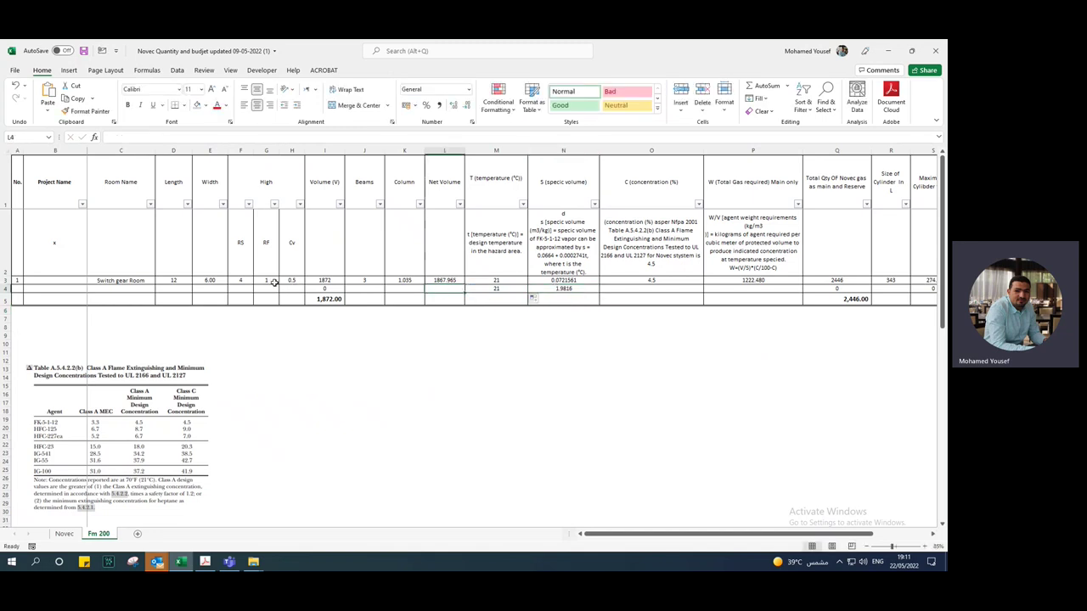
left_click(174, 281)
left_click_drag(226, 281, 441, 282)
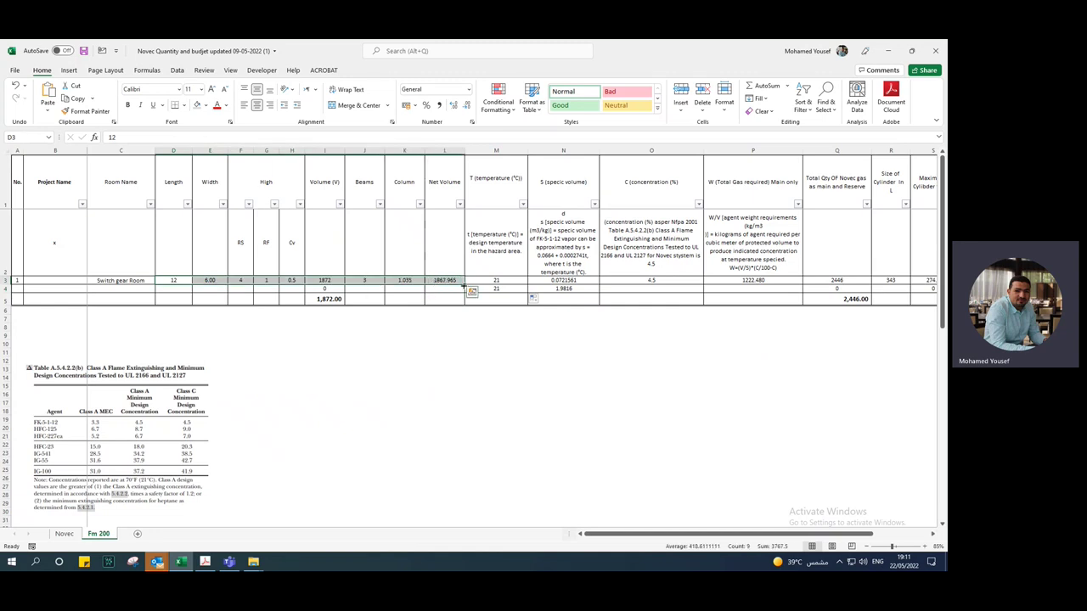
left_click_drag(465, 284, 465, 290)
left_click(421, 354)
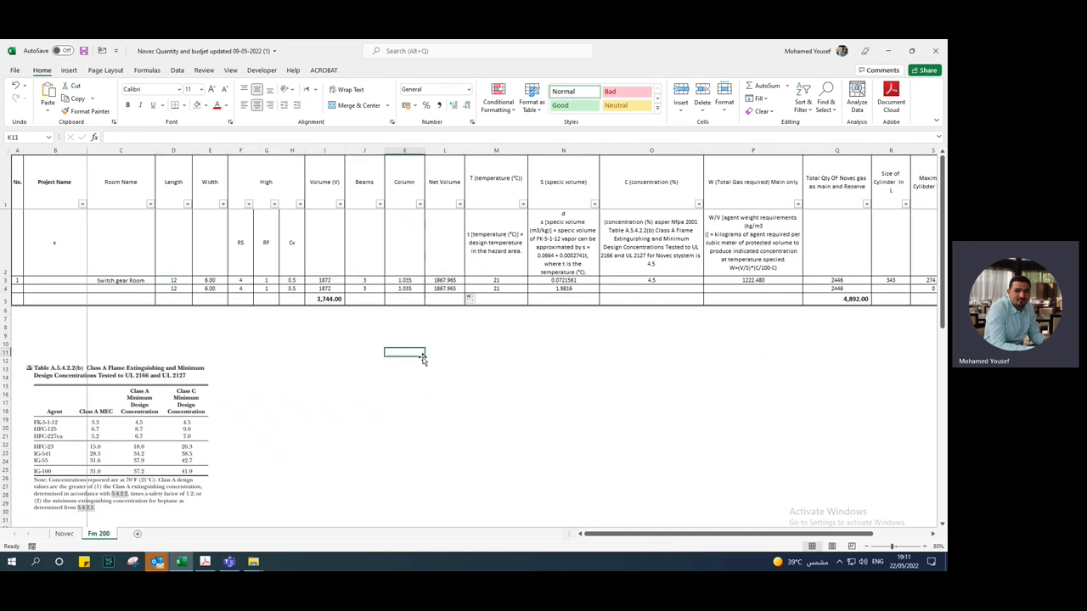
Step: Check the total volume formula in I5, the temperature in M4 and the specific volume formula in N4
left_click(334, 300)
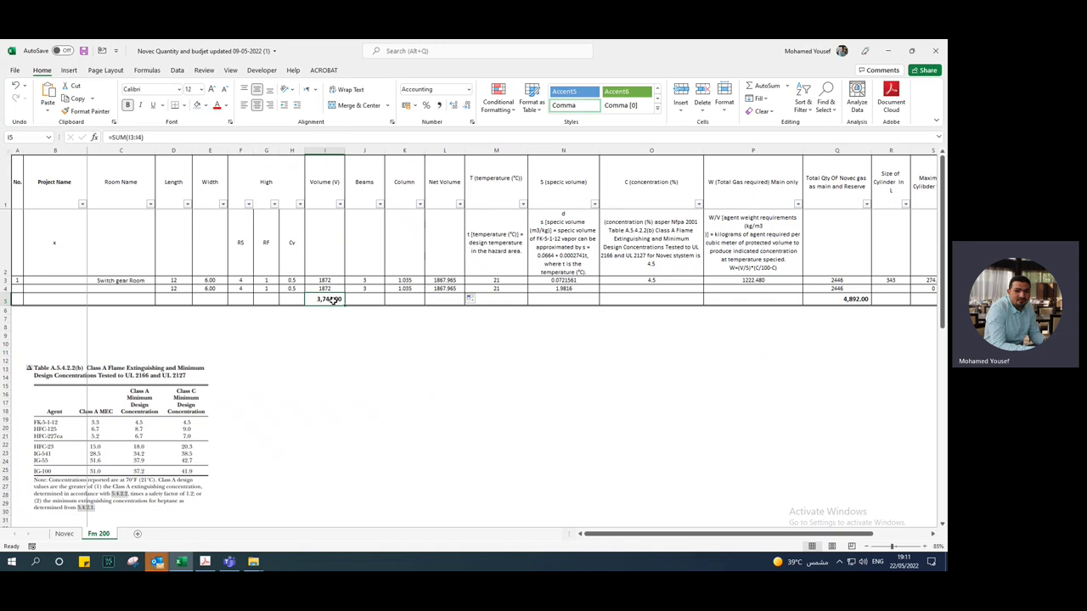
left_click(504, 287)
double_click(558, 290)
key("Escape")
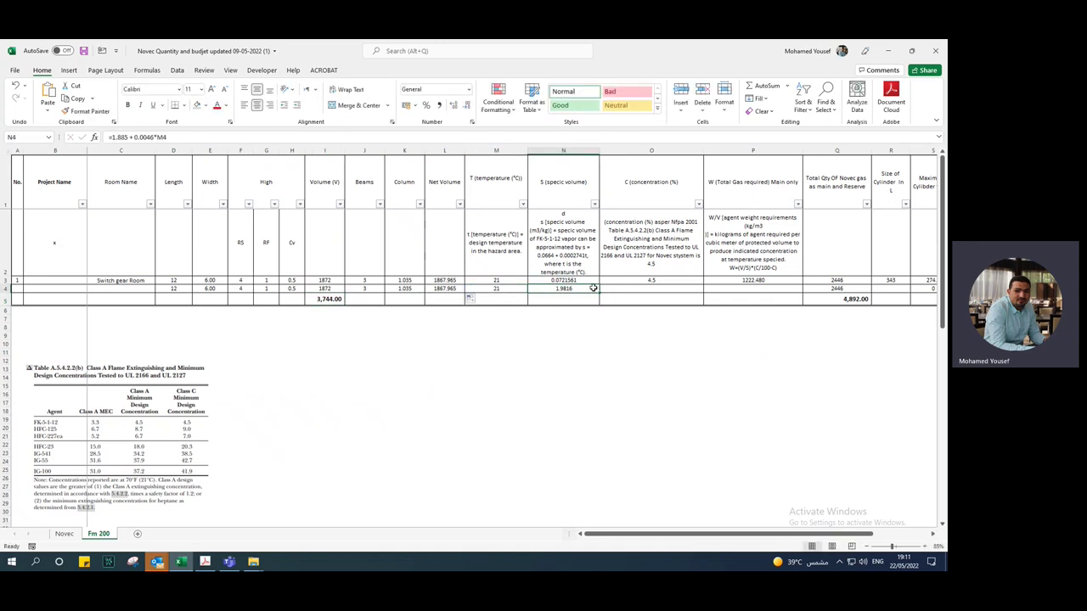
Step: Switch to the NFPA 2001 PDF in Adobe Acrobat and go to page 59 for Table A.5.4.2.2(b)'s HFC-227ea concentrations
left_click(653, 279)
left_click(652, 288)
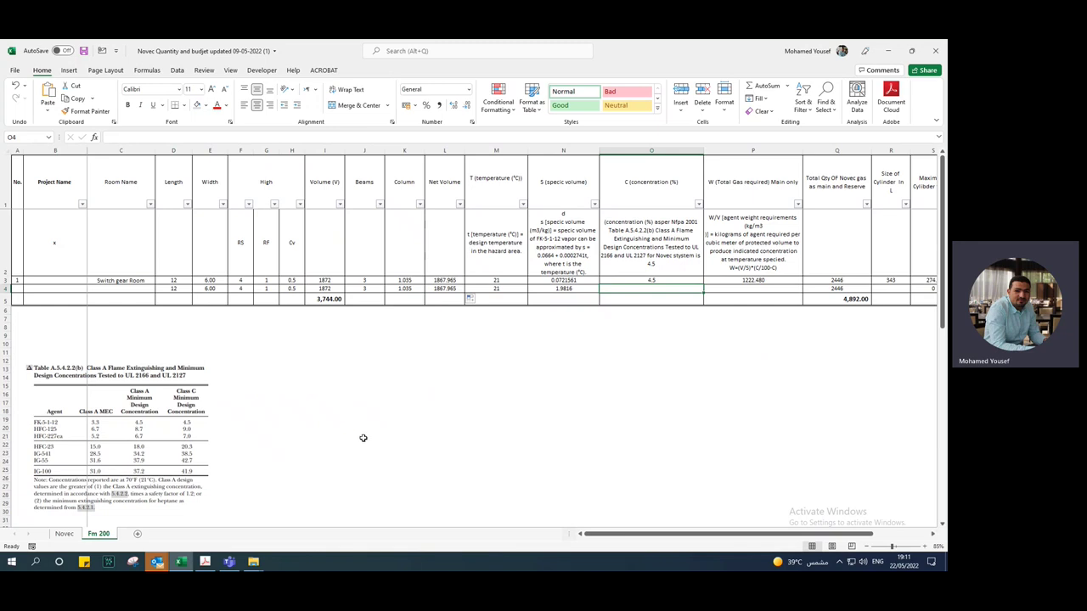
mouse_move(206, 565)
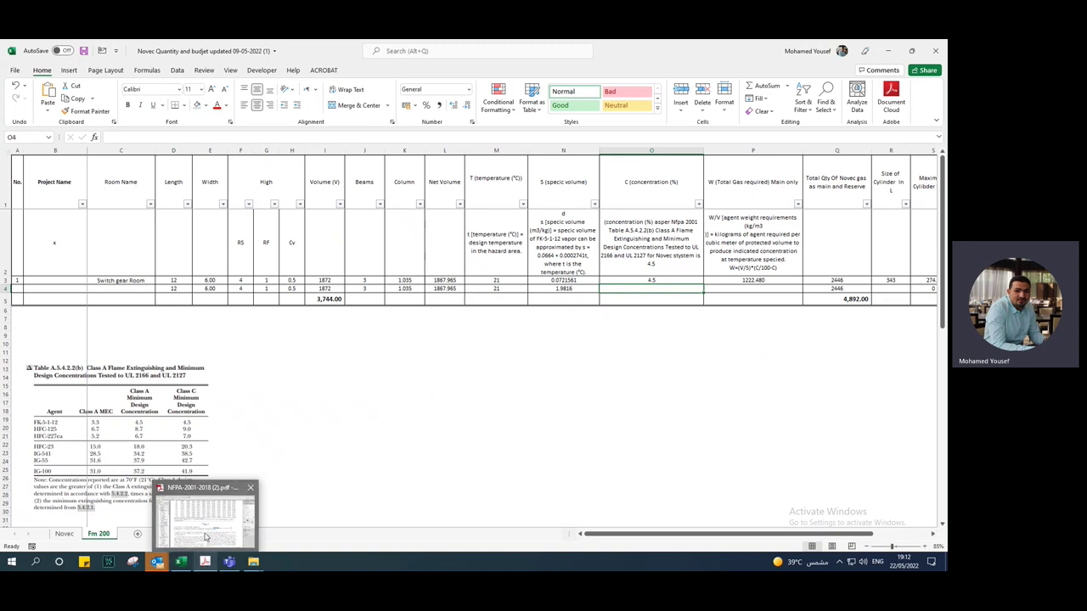
left_click(204, 514)
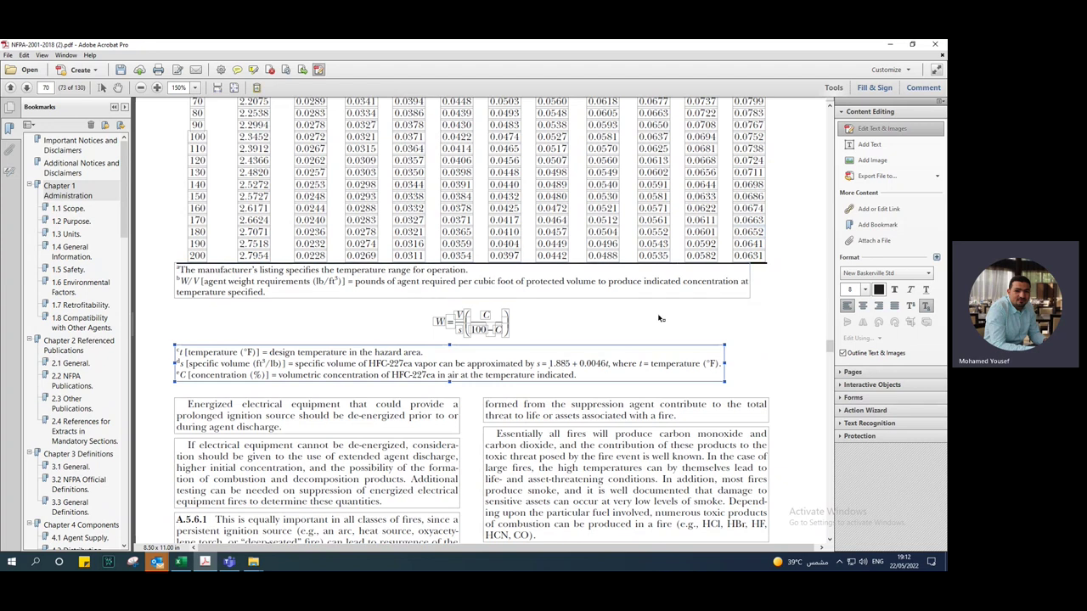
key("h")
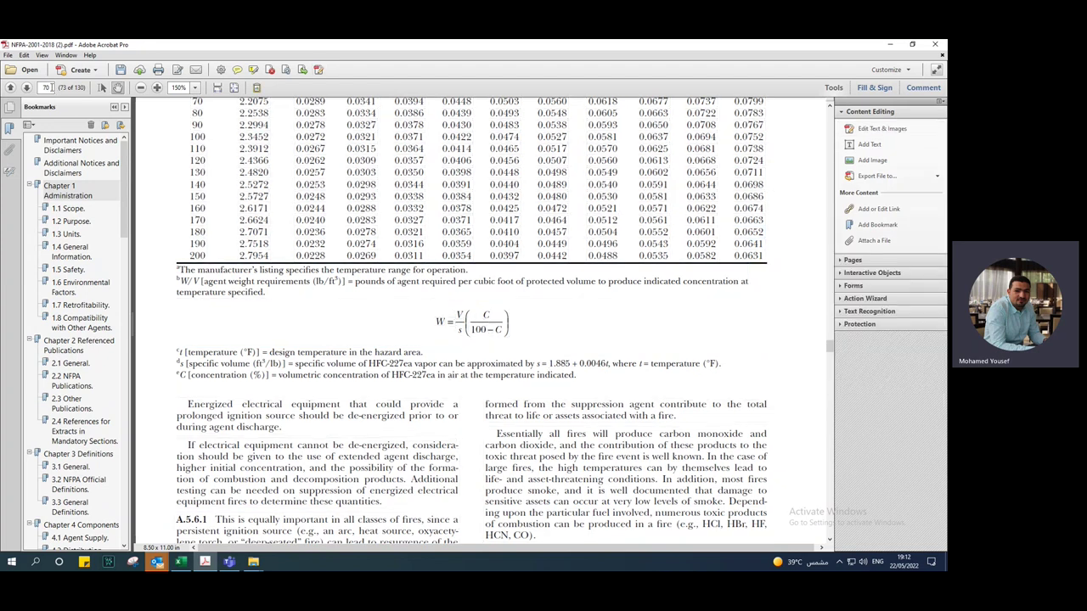
type("59")
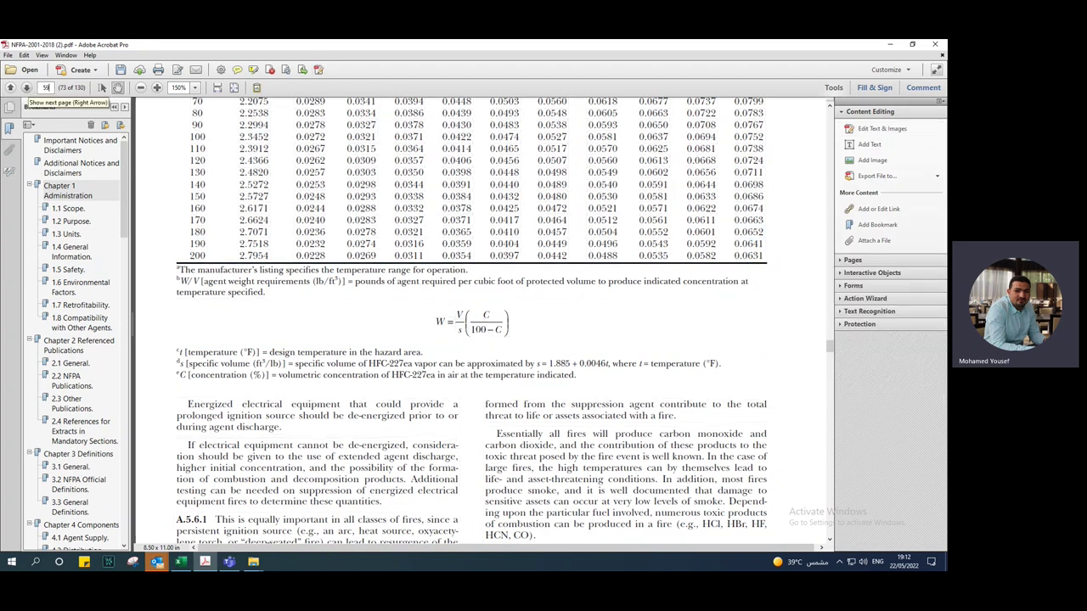
key("Return")
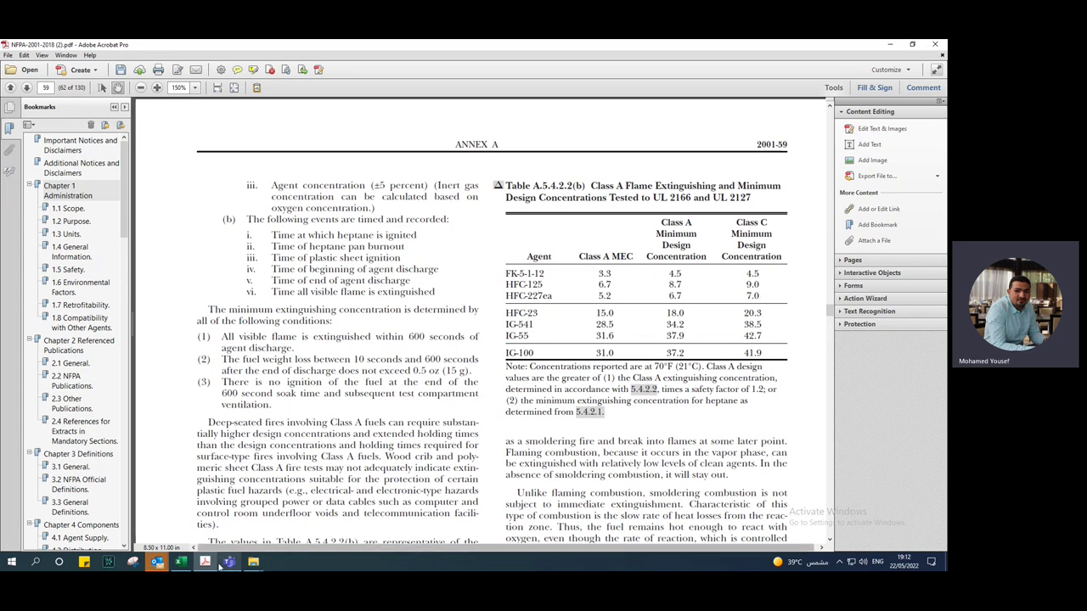
Step: Return to the Excel workbook and set the concentration in cell O4 to 7
left_click(183, 563)
left_click(533, 319)
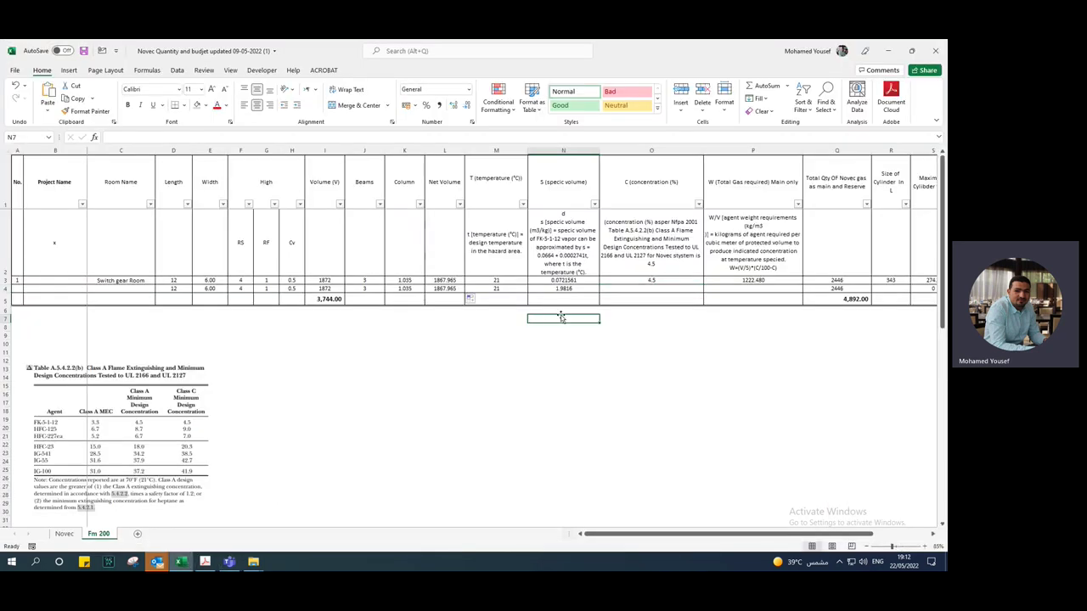
left_click(634, 288)
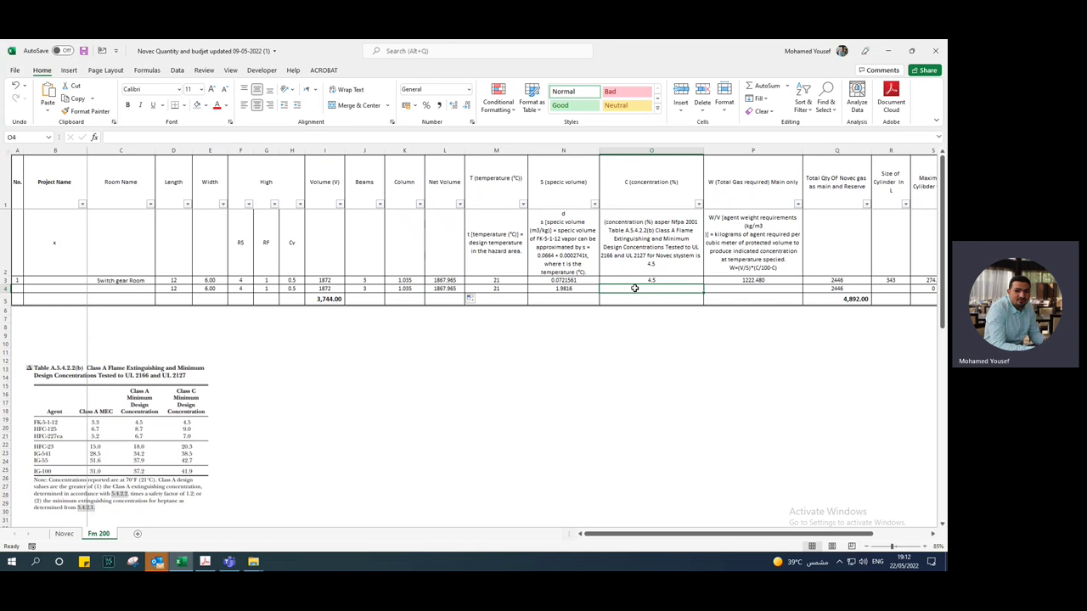
type("7")
left_click(655, 328)
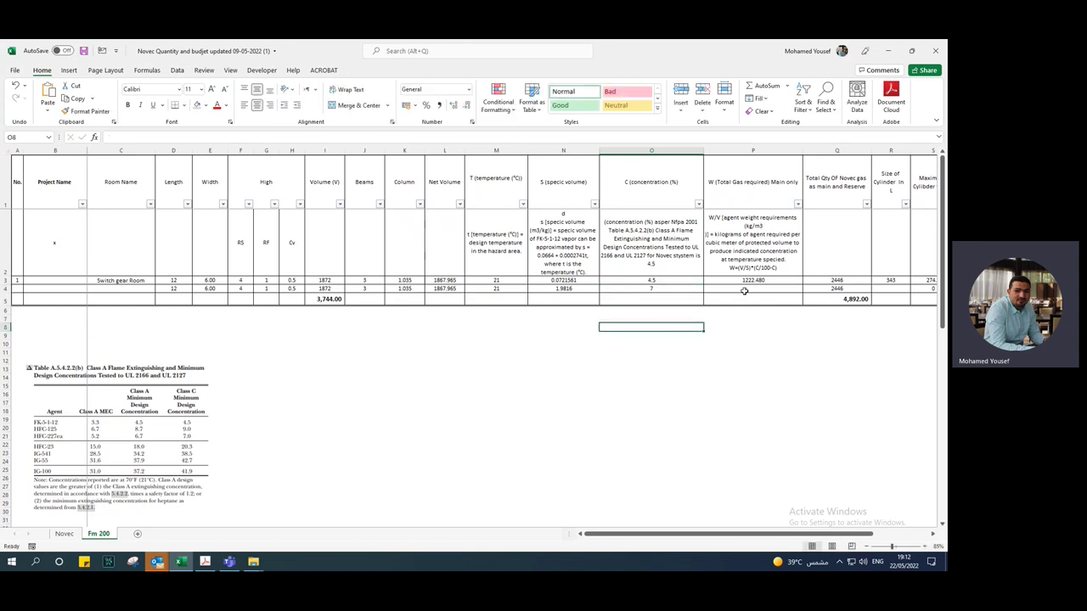
Step: Fill the total gas required formula from P3 down into P4 and check its references
left_click(757, 281)
left_click_drag(802, 286, 792, 293)
left_click(771, 326)
double_click(753, 289)
key("Escape")
Step: Check the concentration value in O4 and the cells referenced by the gas weight formula in P4
left_click(663, 289)
double_click(658, 288)
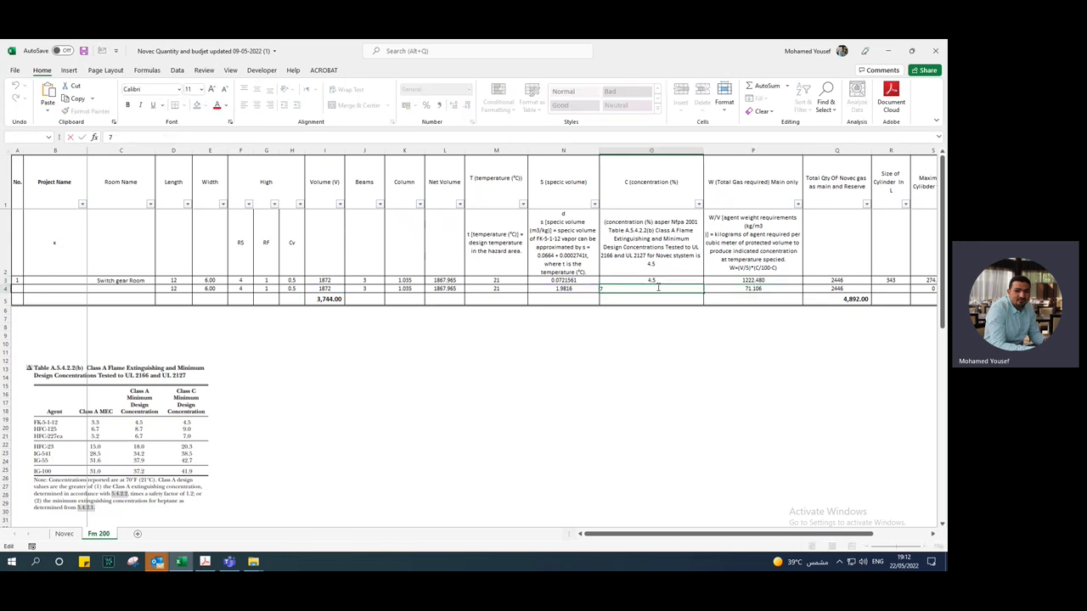
left_click(669, 320)
double_click(748, 288)
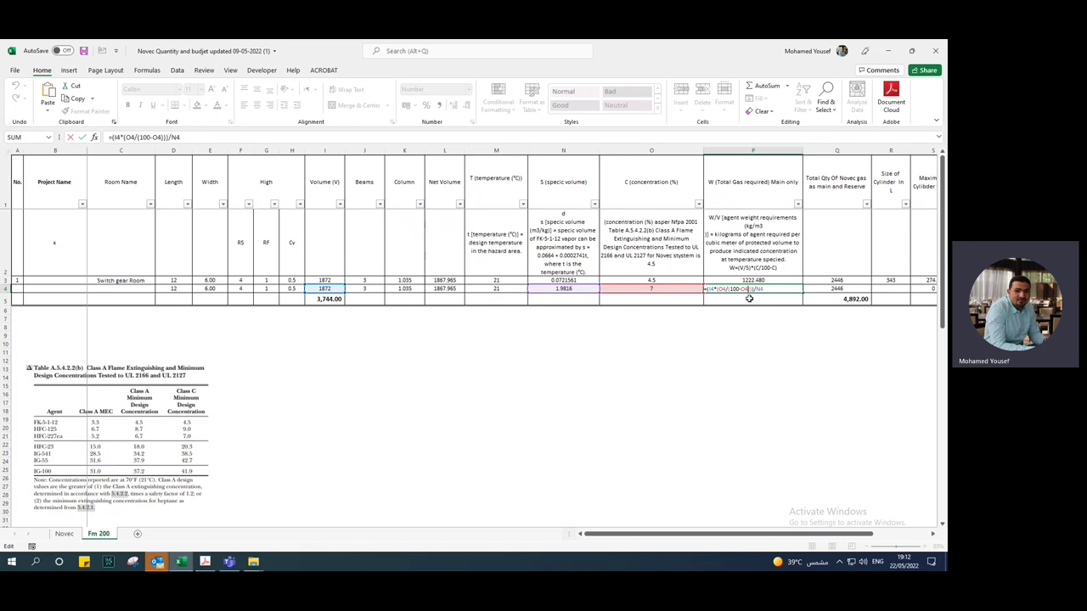
key("Escape")
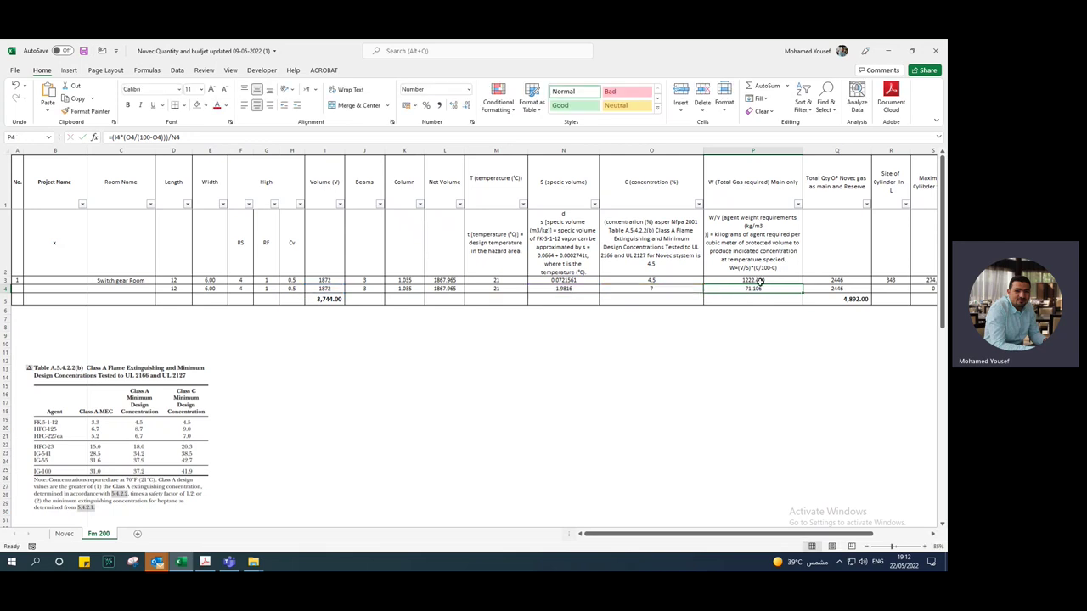
Step: Compare the total gas required formula in P3 with the one in P4
left_click(697, 282)
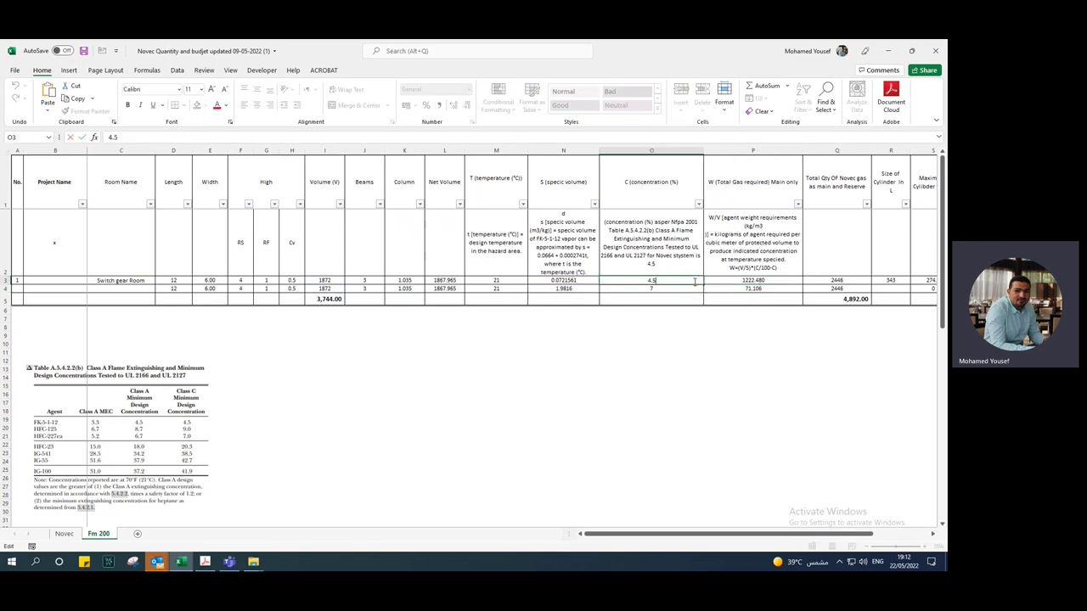
double_click(734, 282)
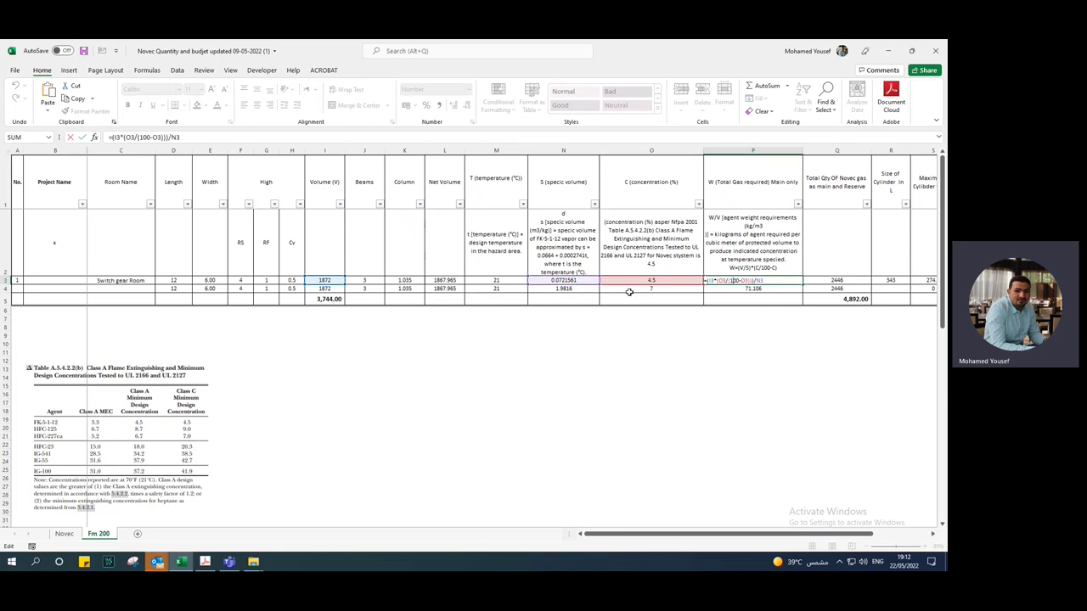
left_click(737, 289)
double_click(741, 289)
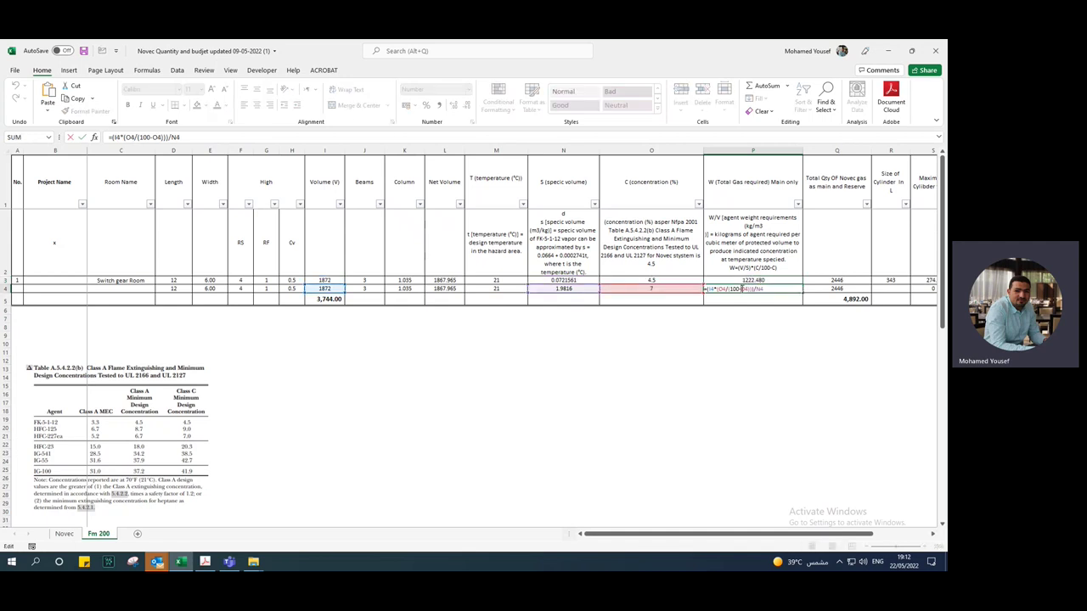
left_click(605, 321)
double_click(733, 290)
key("Escape")
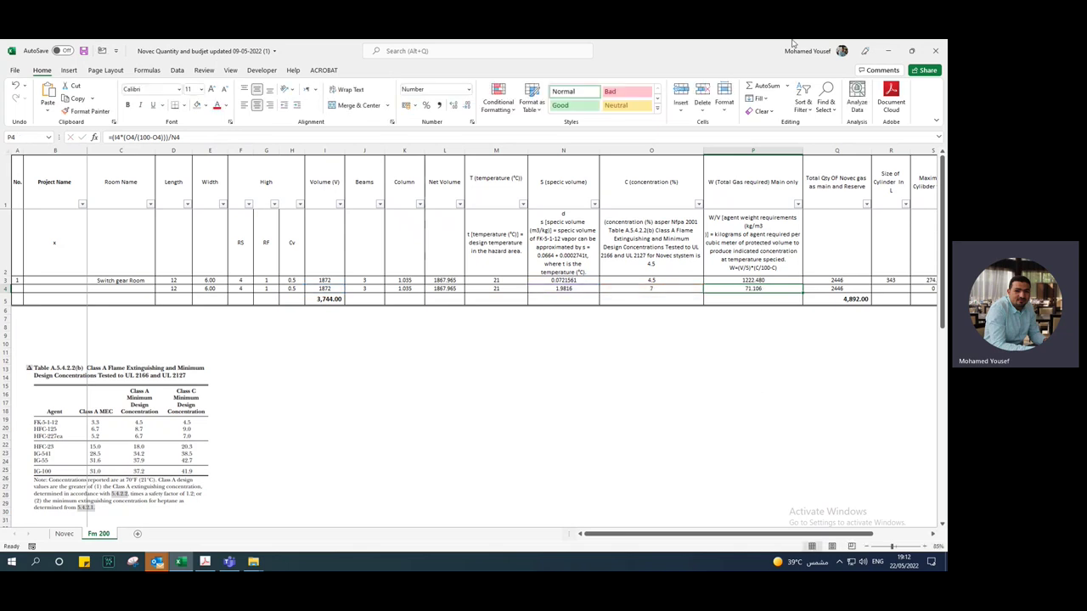
Step: Review row 4's specific volume and concentration inputs against the gas weight formula in P4
left_click(560, 291)
double_click(651, 290)
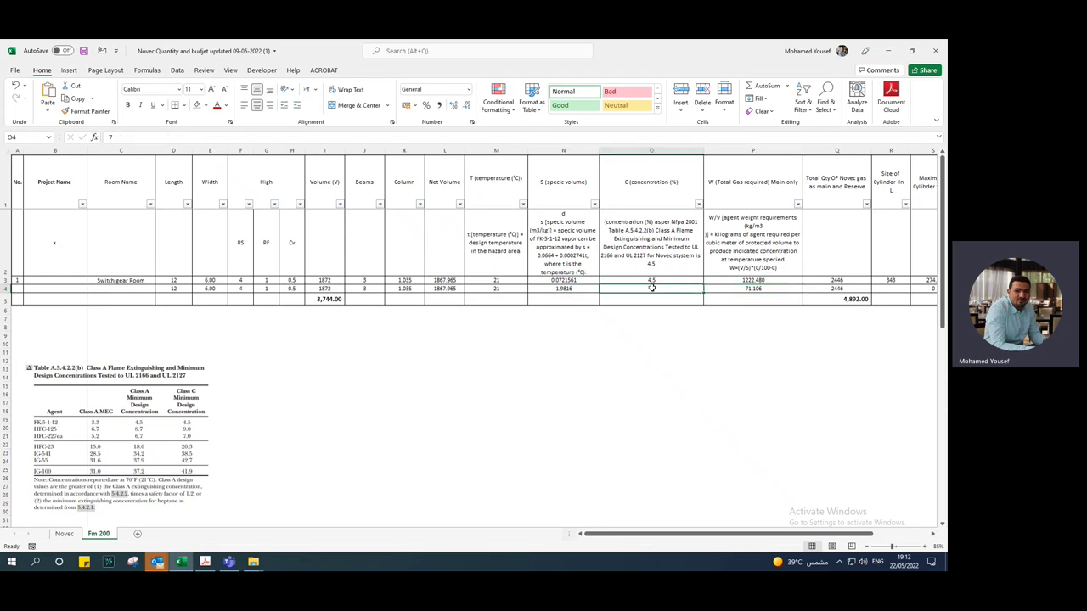
left_click(742, 294)
double_click(743, 293)
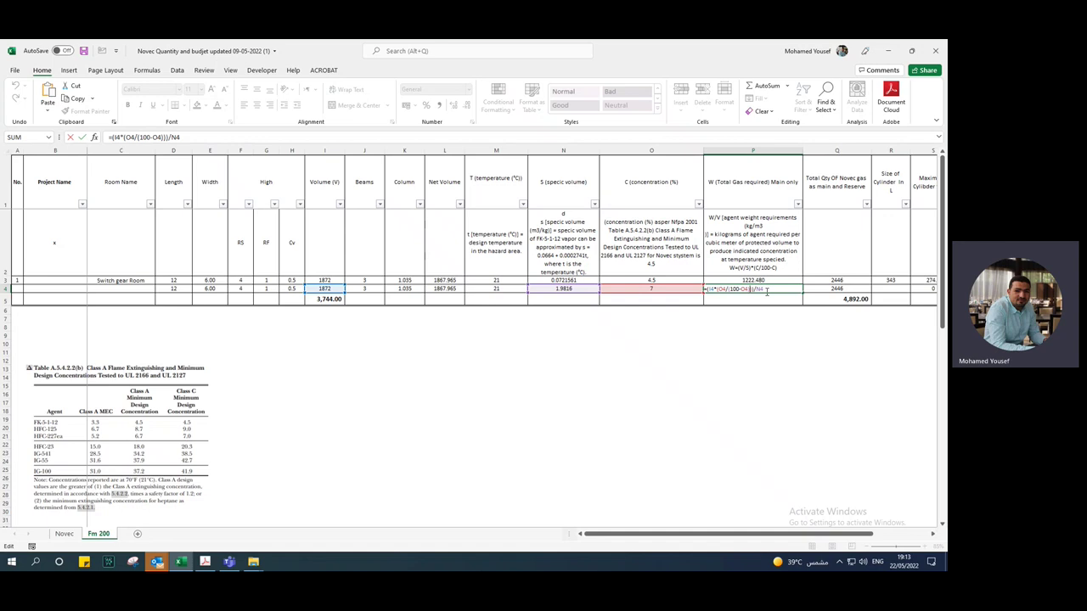
left_click(764, 319)
double_click(753, 290)
left_click(752, 312)
key("Up")
key("Up")
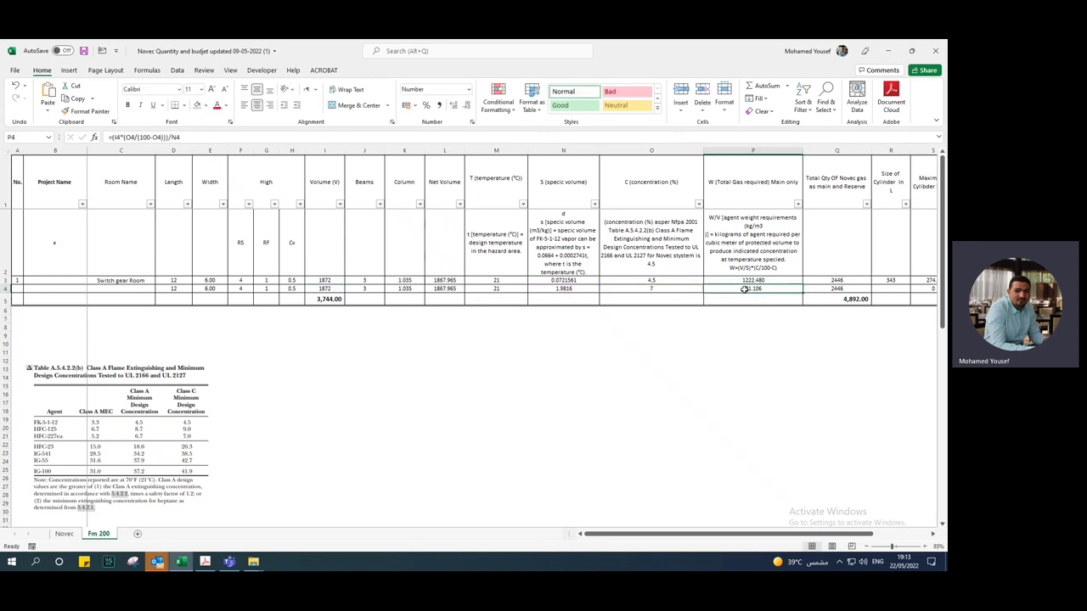
key("Down")
key("Up")
Step: Recheck the concentrations in O3 and O4 and fill the gas weight formula from P3 into P4 again
left_click(666, 290)
double_click(665, 280)
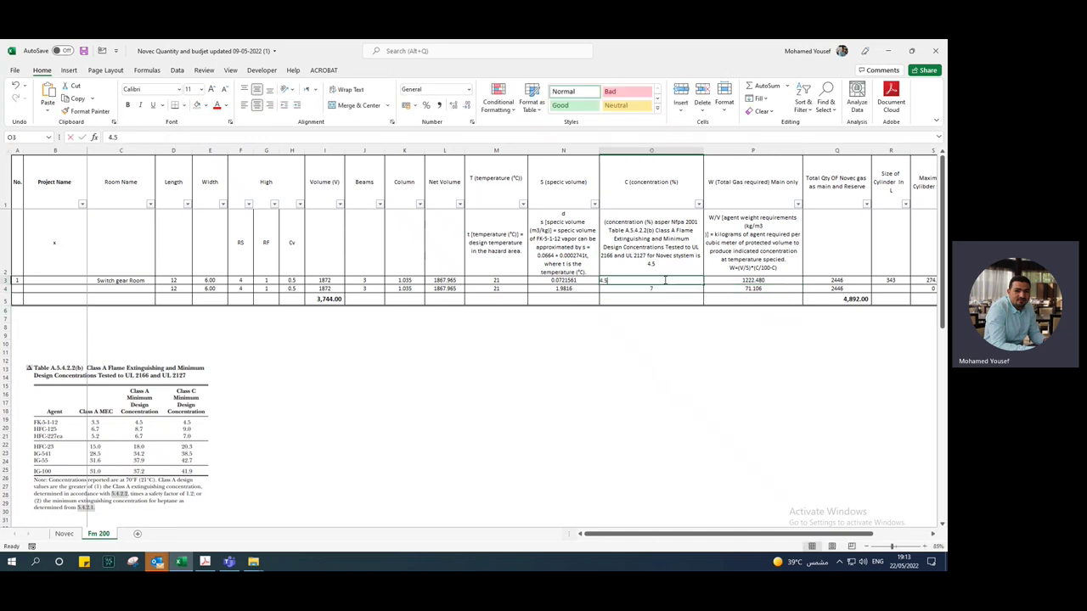
left_click(743, 280)
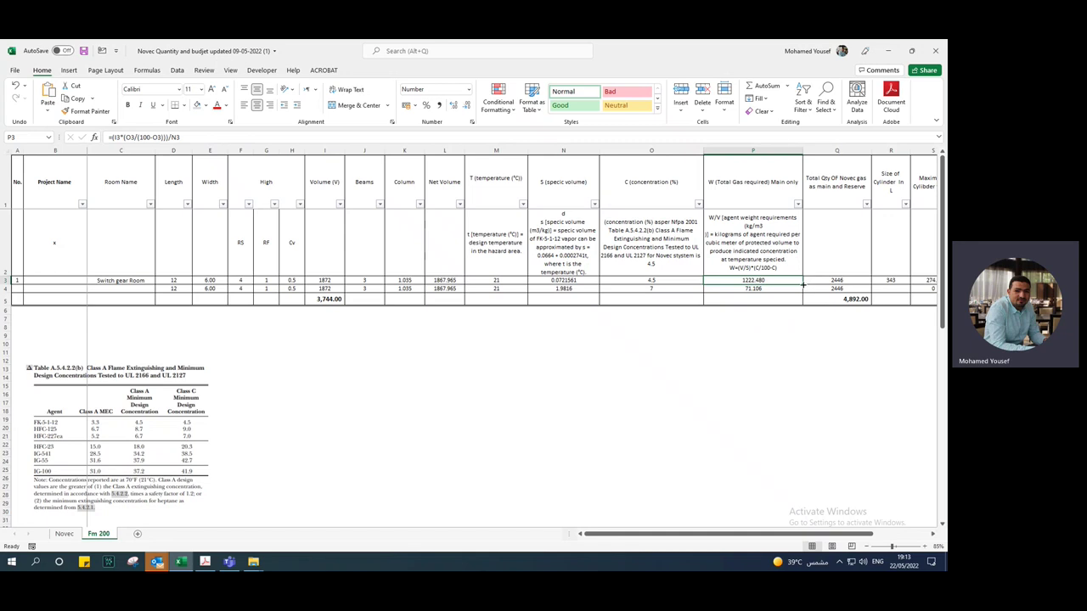
left_click_drag(803, 284, 803, 294)
left_click(677, 283)
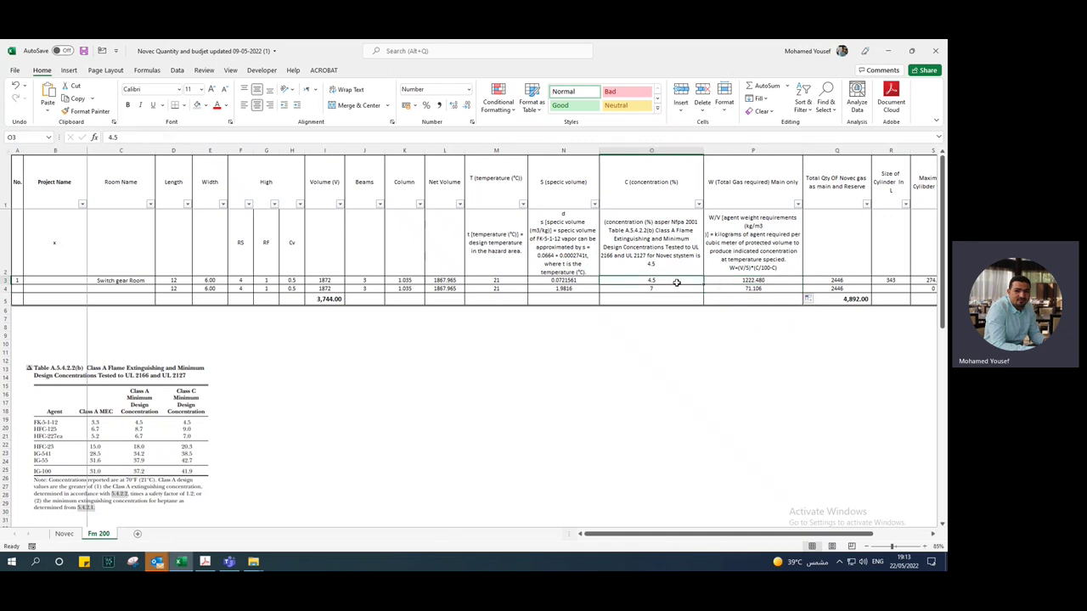
Step: Try a concentration of 4.5 in cell O4, then undo the change
left_click(674, 288)
type("4.5")
left_click(722, 362)
left_click(665, 289)
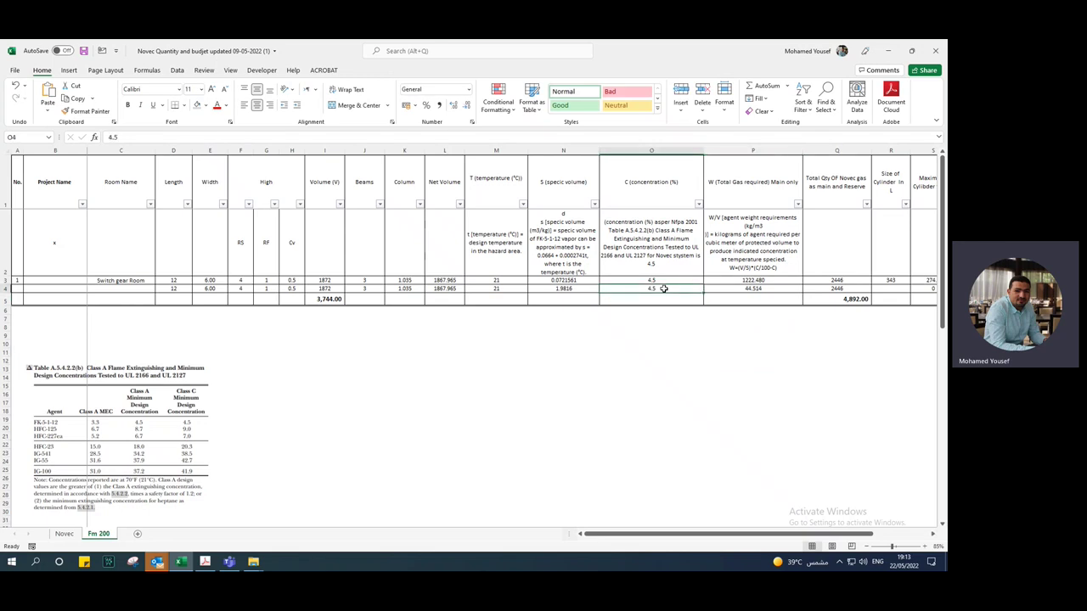
key("ctrl+z")
left_click(664, 323)
Step: Review the specific volume formula in cell N4 without changing it
left_click(586, 290)
double_click(586, 291)
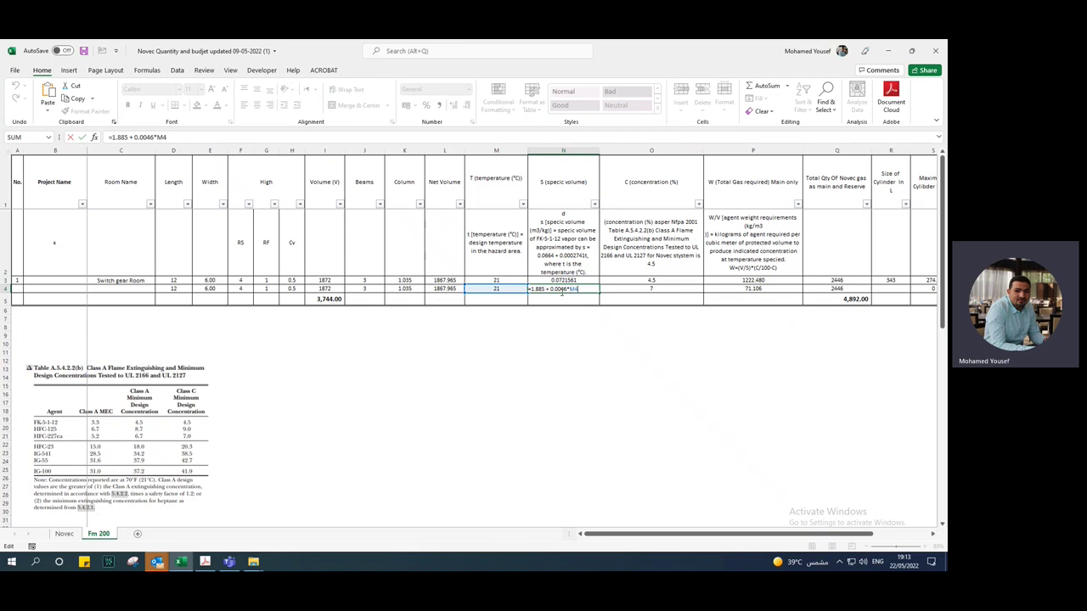
key("Escape")
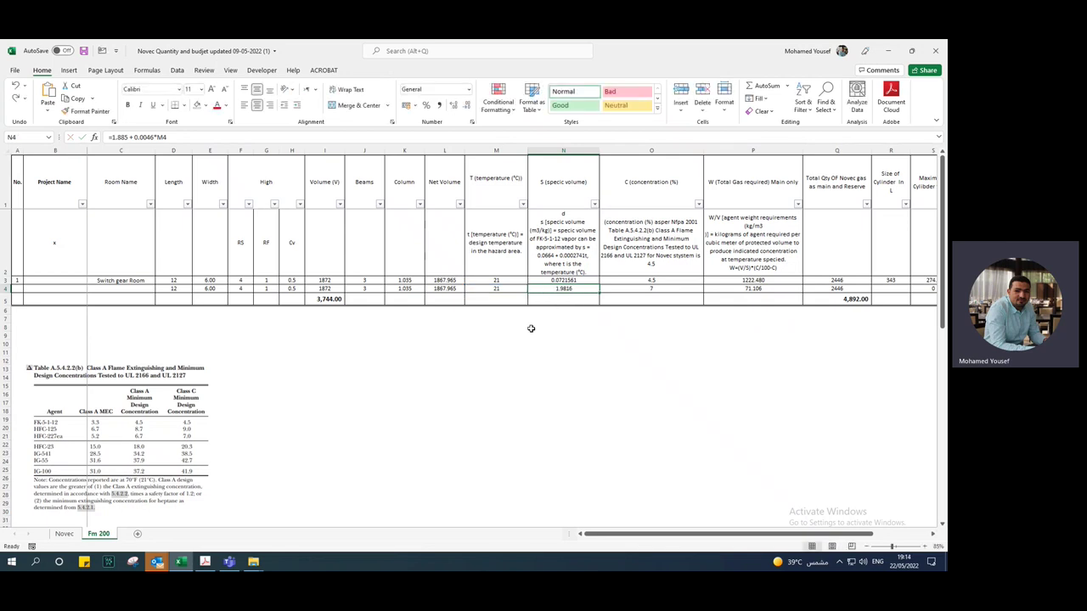
Step: Switch to the NFPA 2001 PDF in Adobe Acrobat and go to page 70
left_click(206, 563)
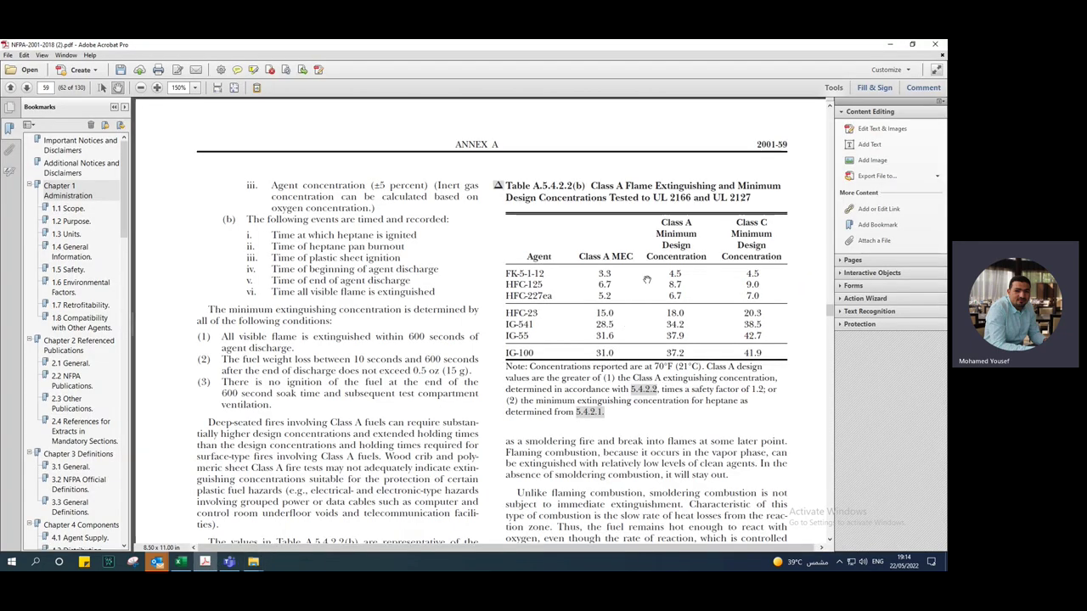
scroll(169, 227, "down", 3)
scroll(169, 227, "down", 1)
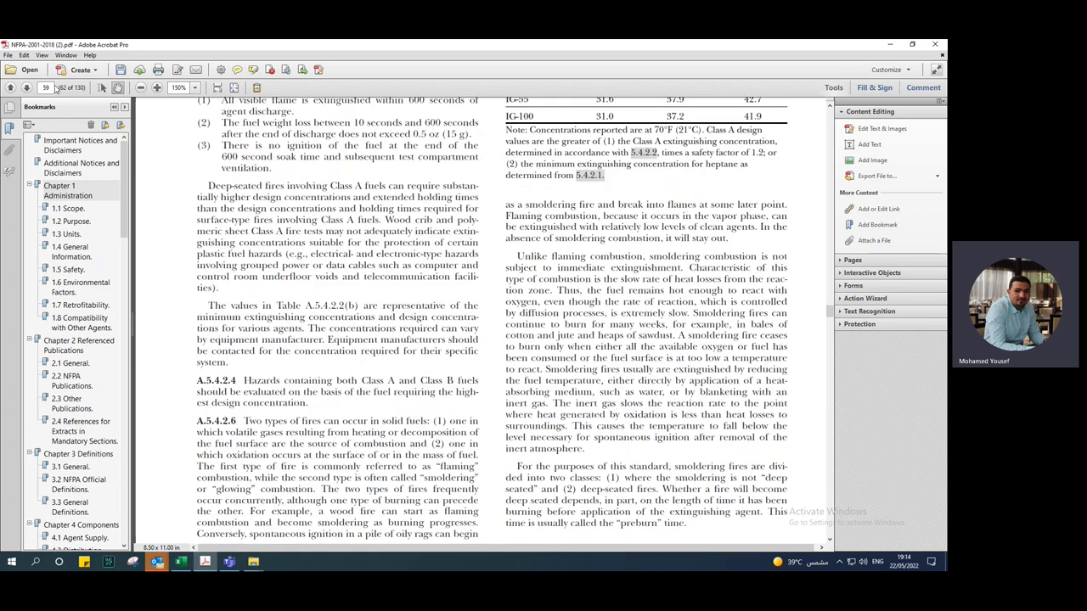
type("70")
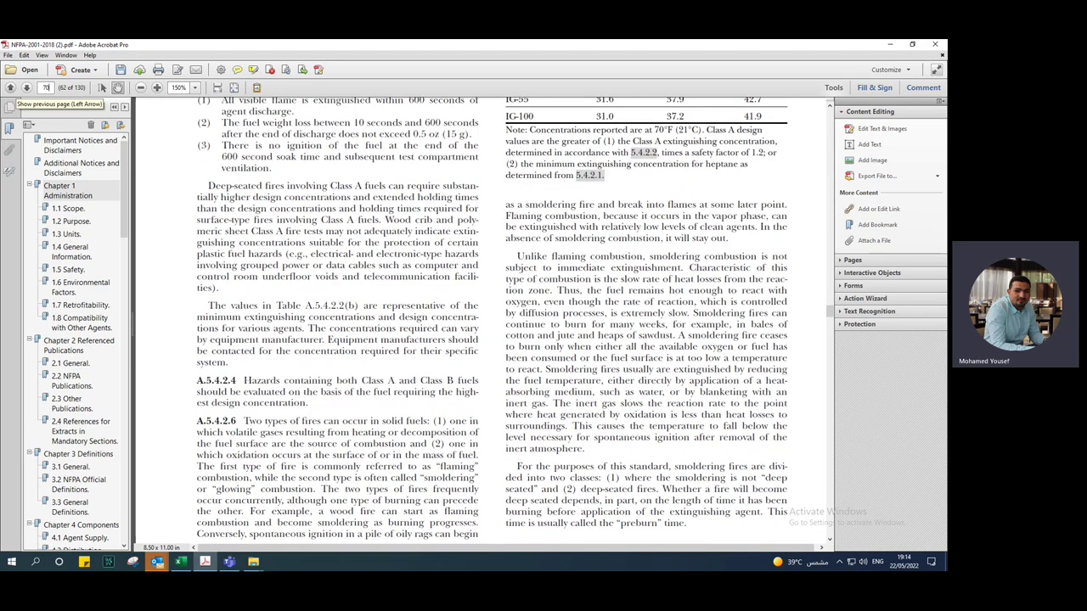
key("Return")
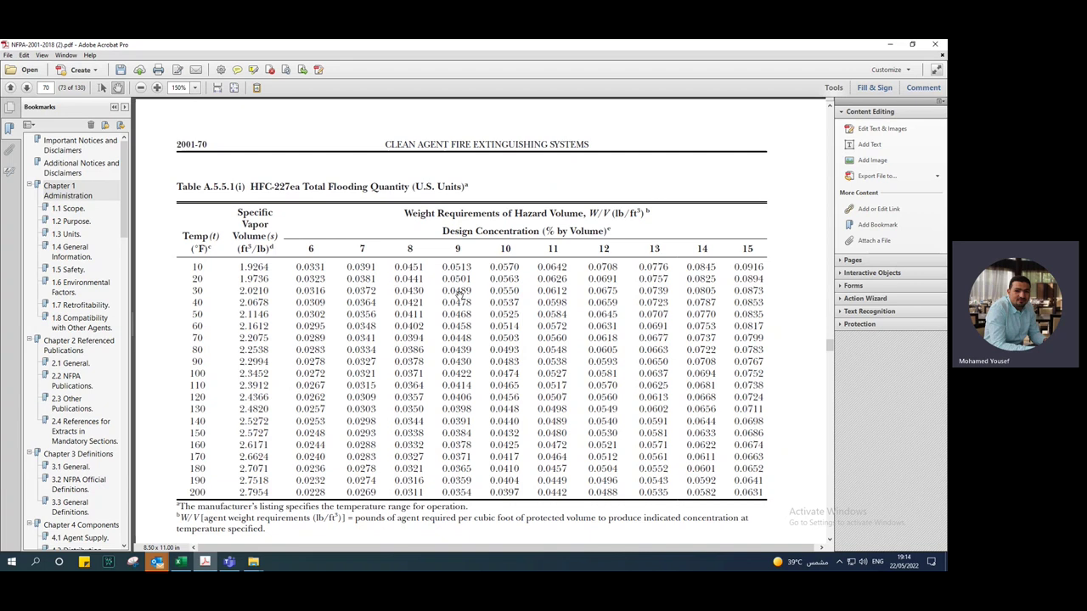
Step: Examine the HFC-227ea U.S. units table on page 70 and the specific volume formula below the SI units table on page 71
scroll(460, 295, "down", 5)
scroll(460, 295, "up", 3)
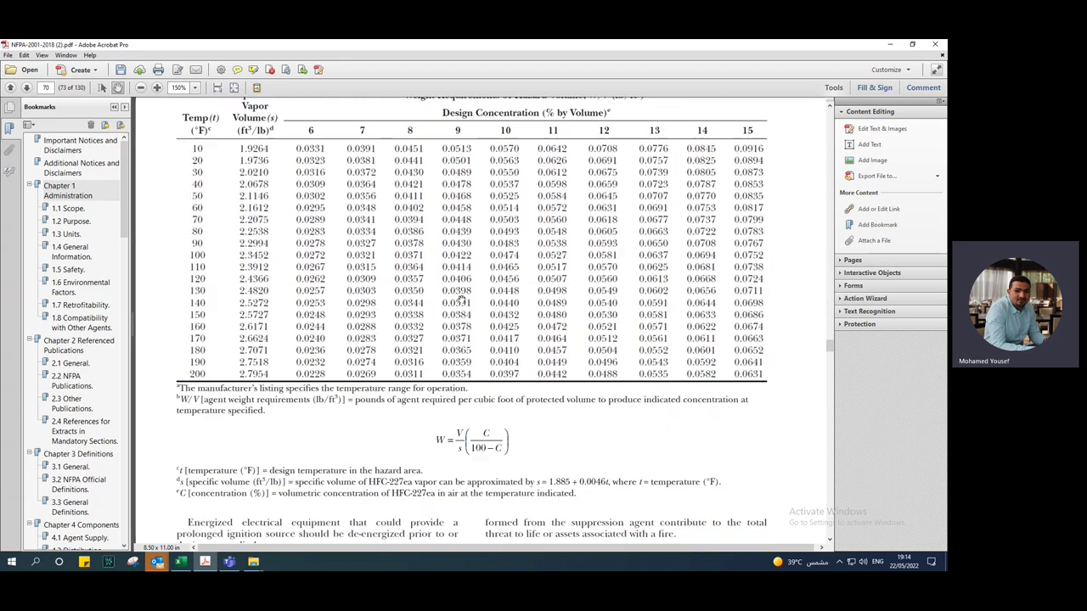
scroll(417, 279, "up", 5)
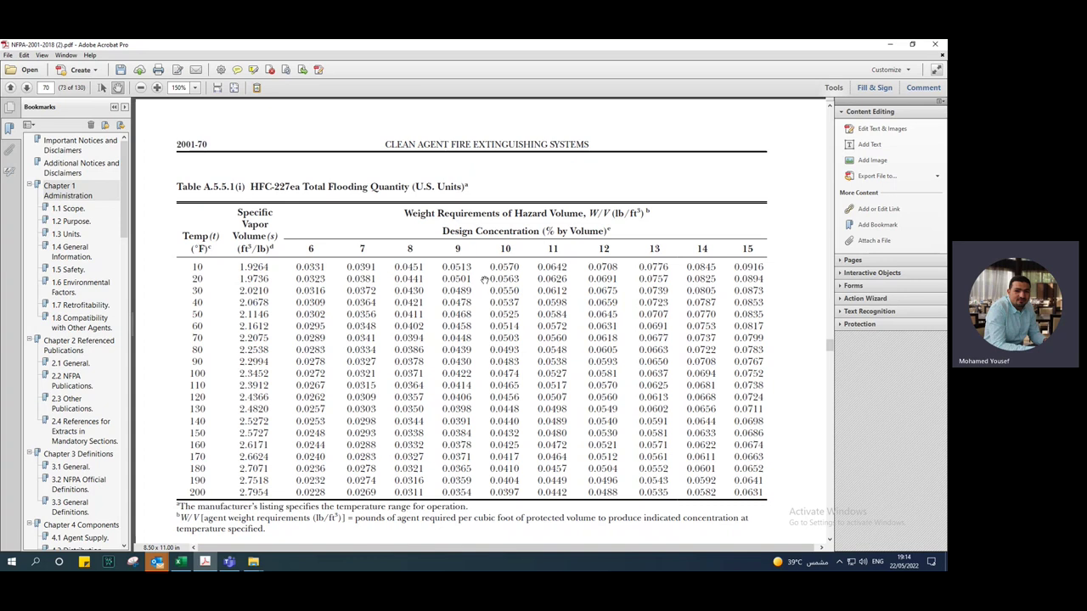
scroll(472, 289, "down", 12)
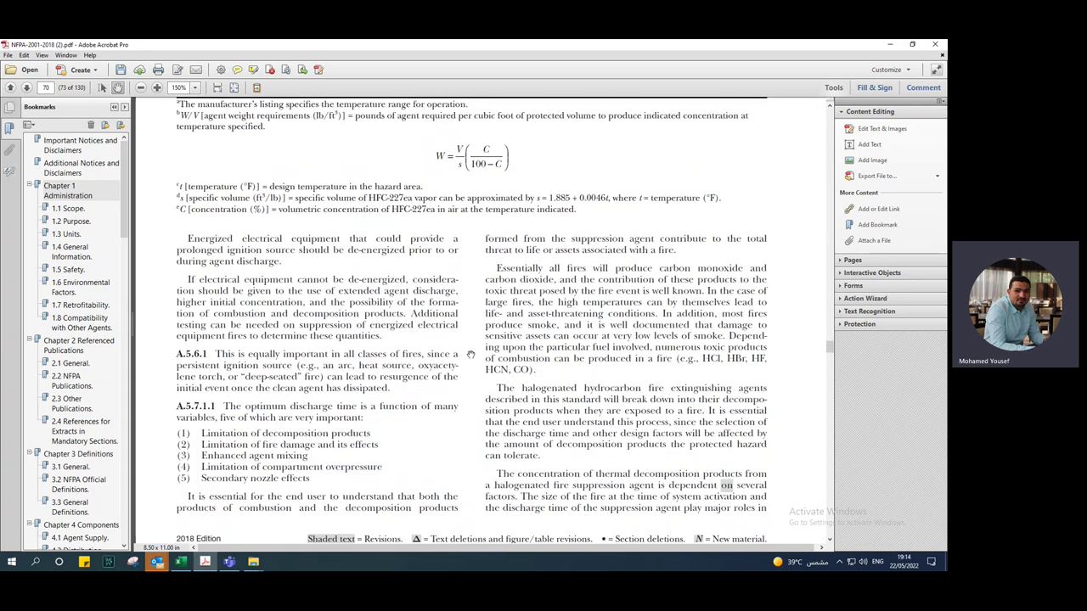
scroll(471, 355, "down", 15)
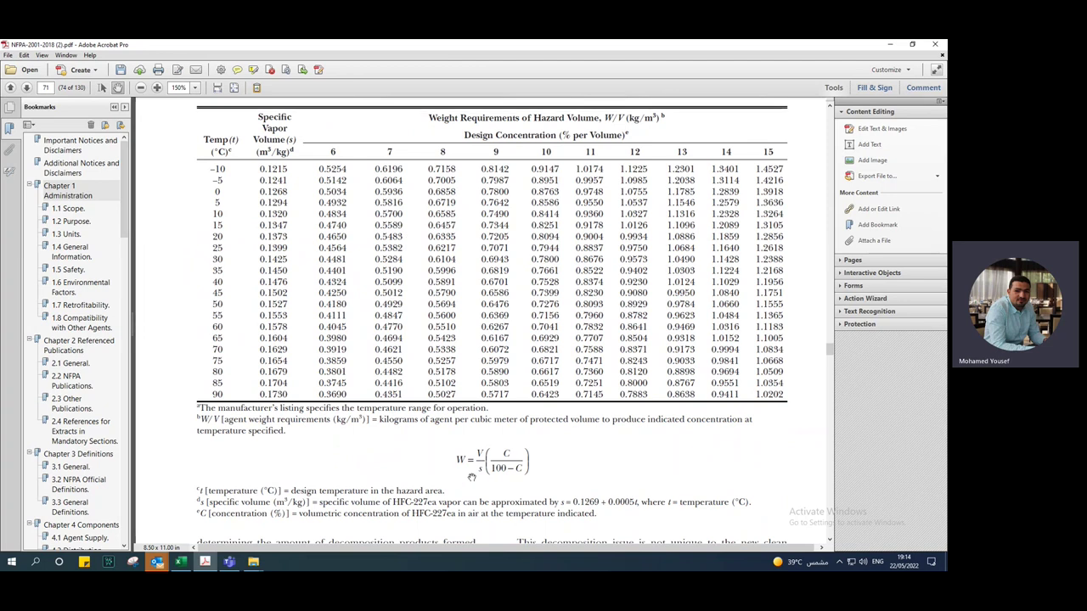
scroll(472, 467, "down", 3)
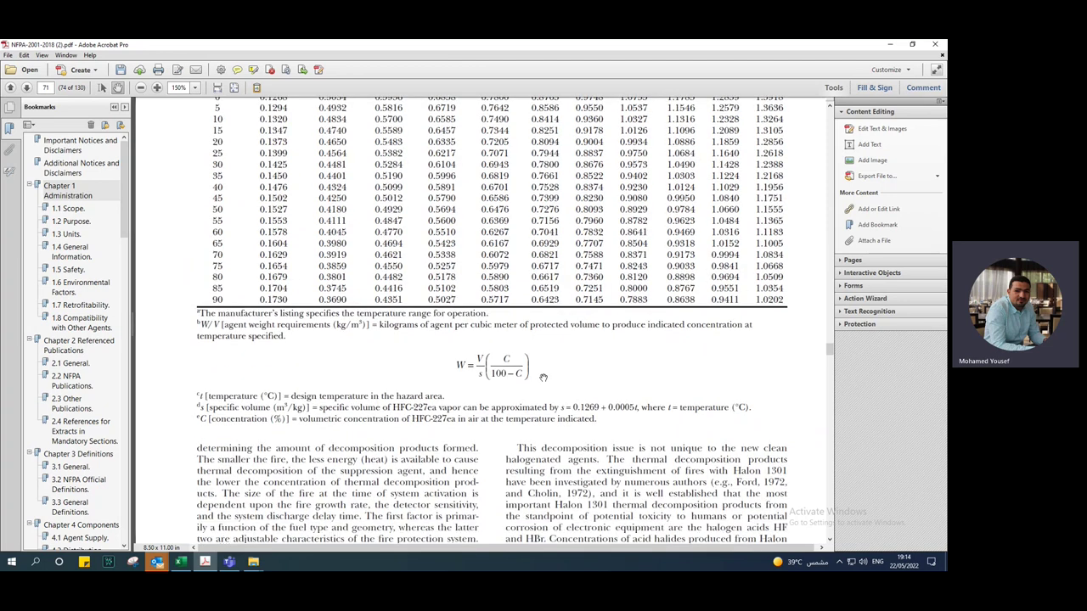
scroll(543, 377, "down", 1)
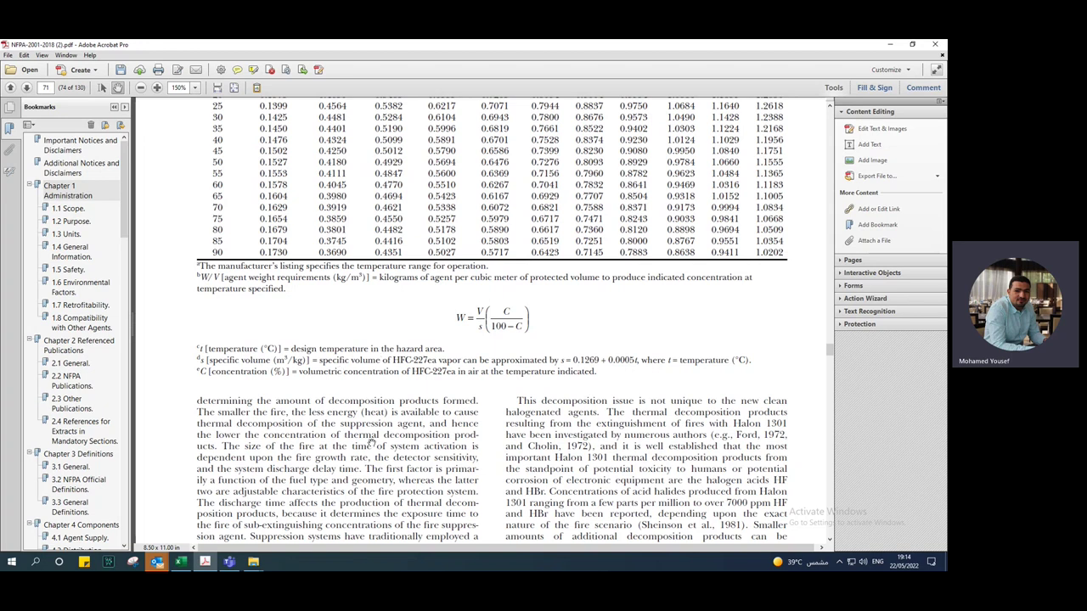
Step: Switch back to the Excel workbook and replace the constant in N4's specific volume formula with the SI value 0.1269
left_click(180, 561)
double_click(566, 289)
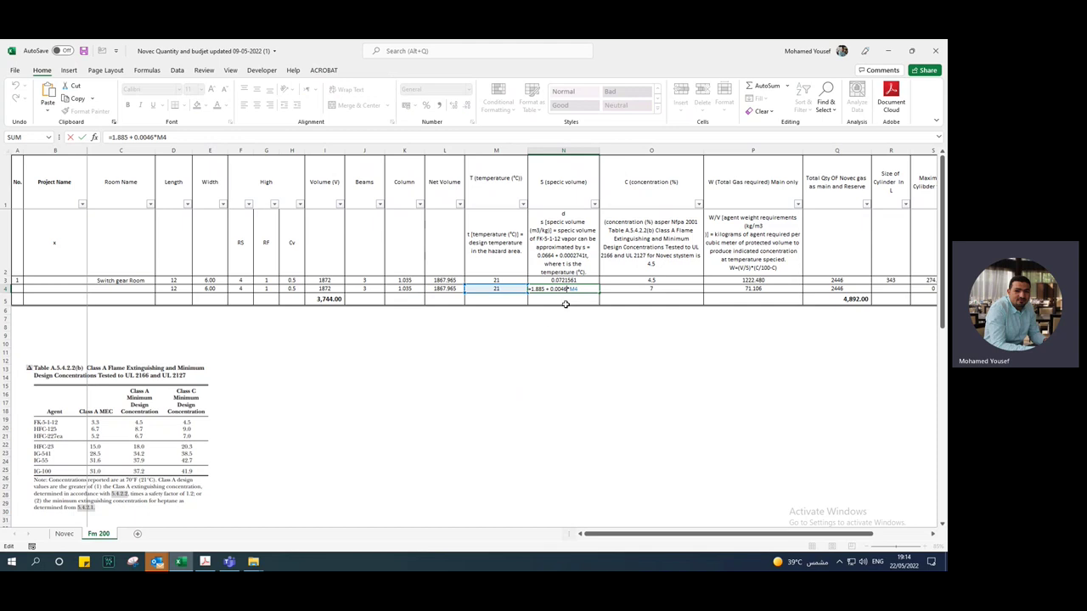
left_click(546, 290)
key("BackSpace")
key("BackSpace")
key("BackSpace")
key("BackSpace")
type("0.1269")
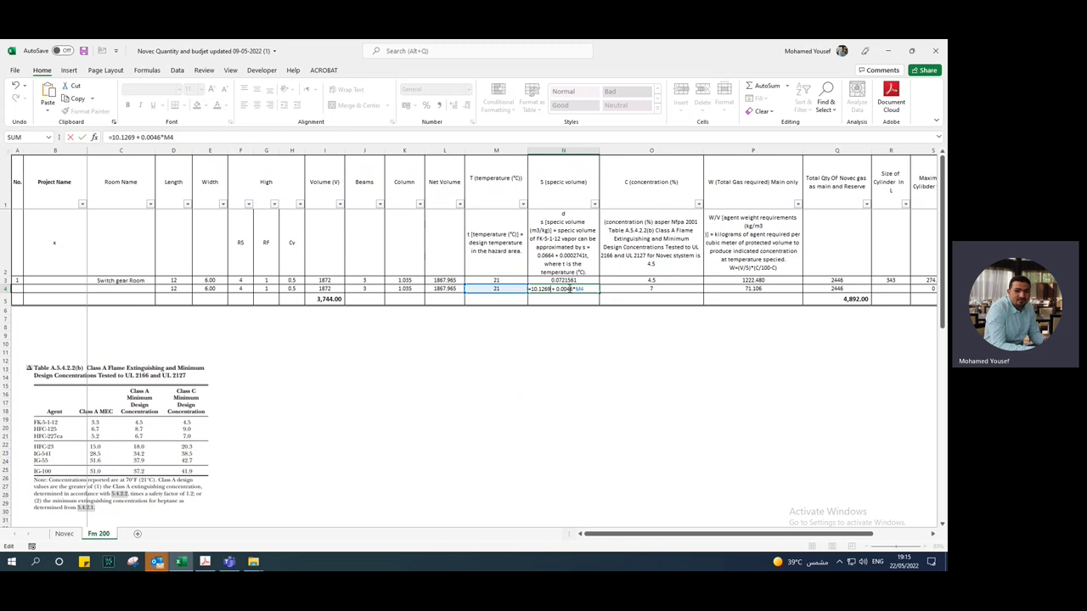
Step: Set the temperature coefficient in N4 to 0.0005 and remove the stray leading digit, so the formula reads =0.1269 + 0.0005*M4
key("BackSpace")
key("BackSpace")
type("00")
key("BackSpace")
type("5")
key("Return")
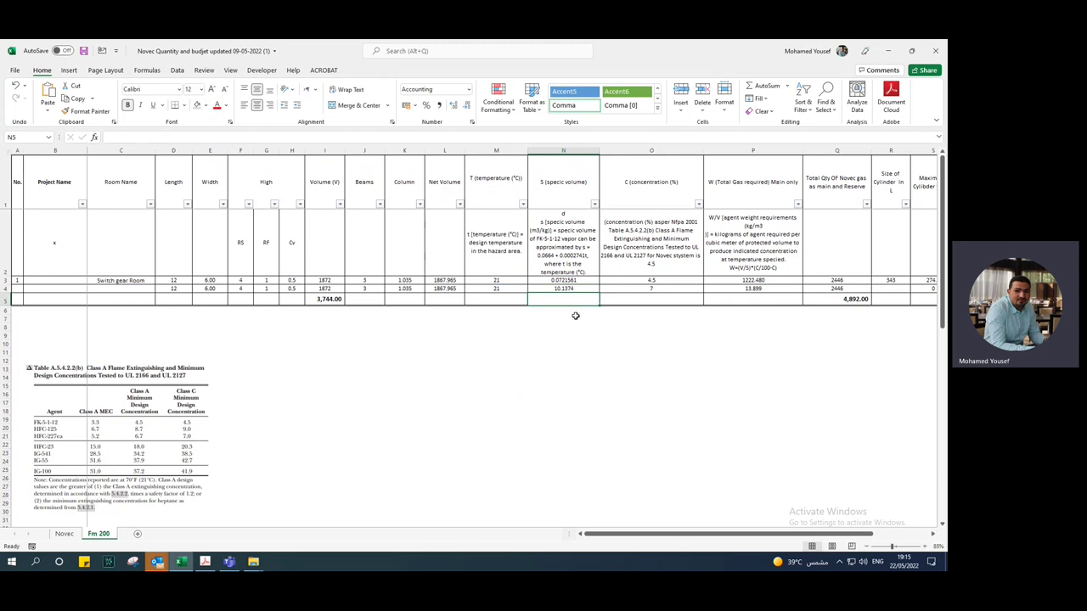
double_click(573, 289)
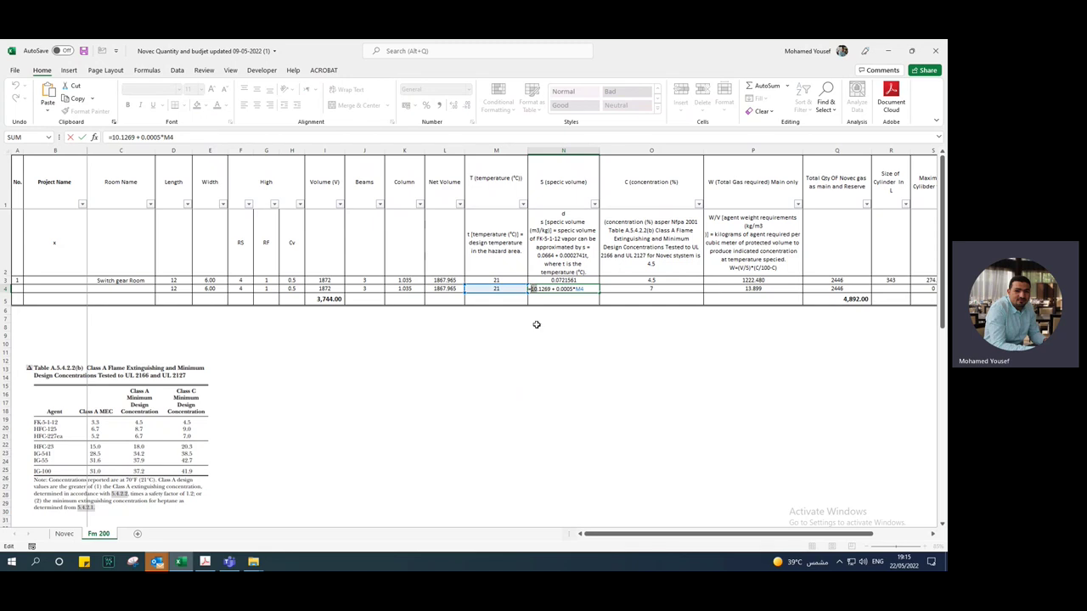
key("BackSpace")
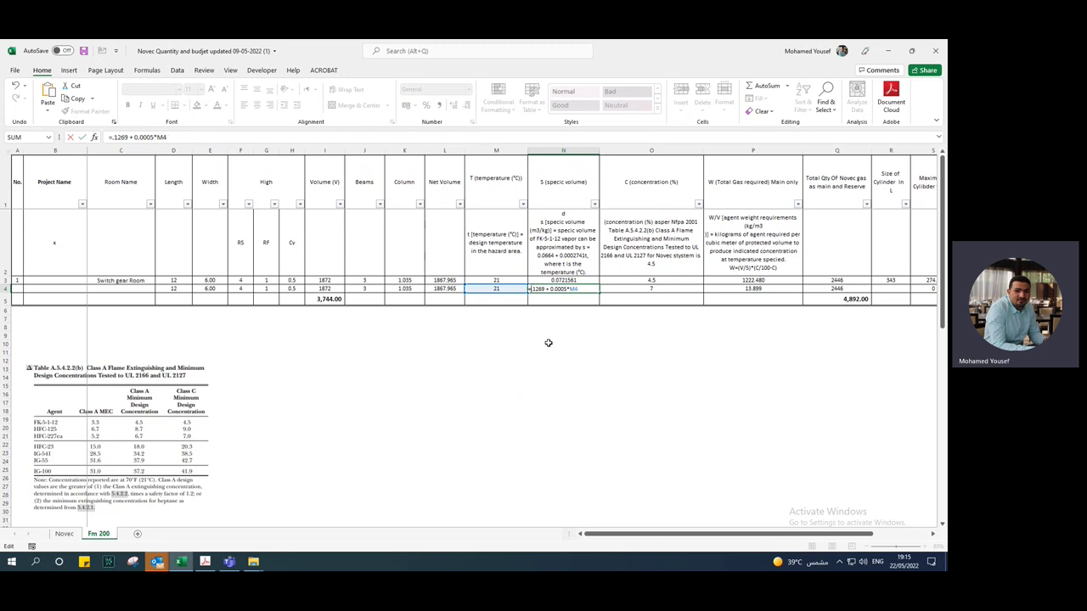
key("Return")
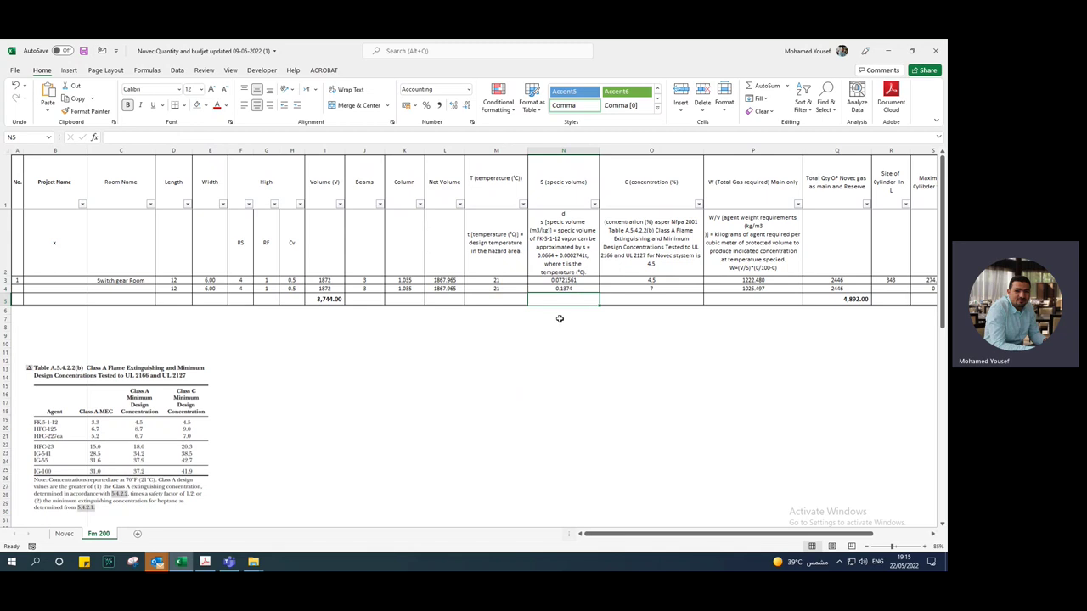
Step: Check N4's formula against the NFPA 2001 PDF in Adobe Acrobat, comparing the HFC-227ea SI and U.S. units specific volume formulas
left_click(565, 289)
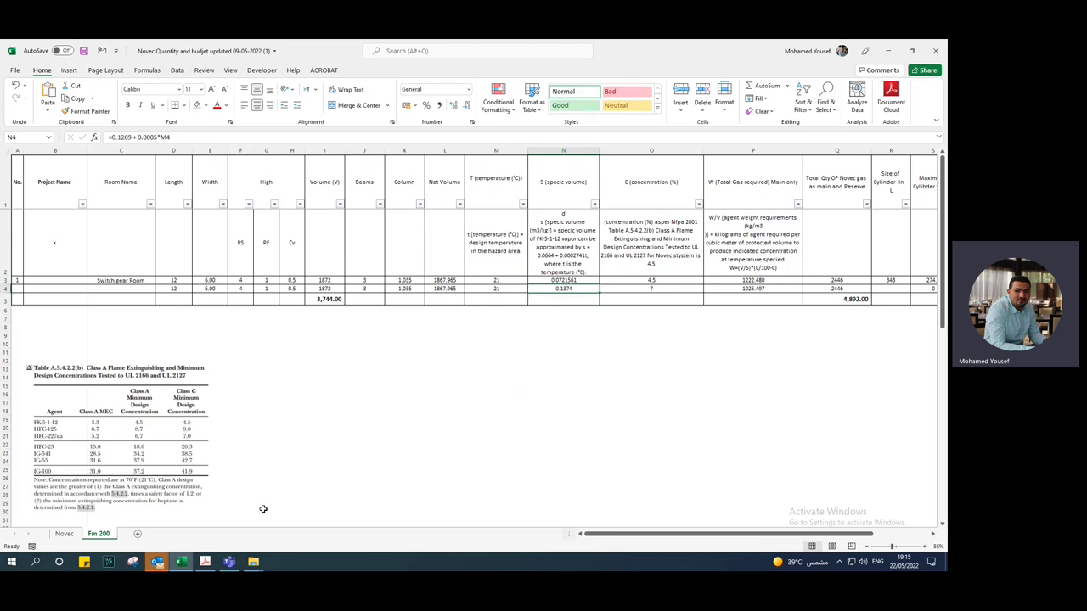
left_click(206, 563)
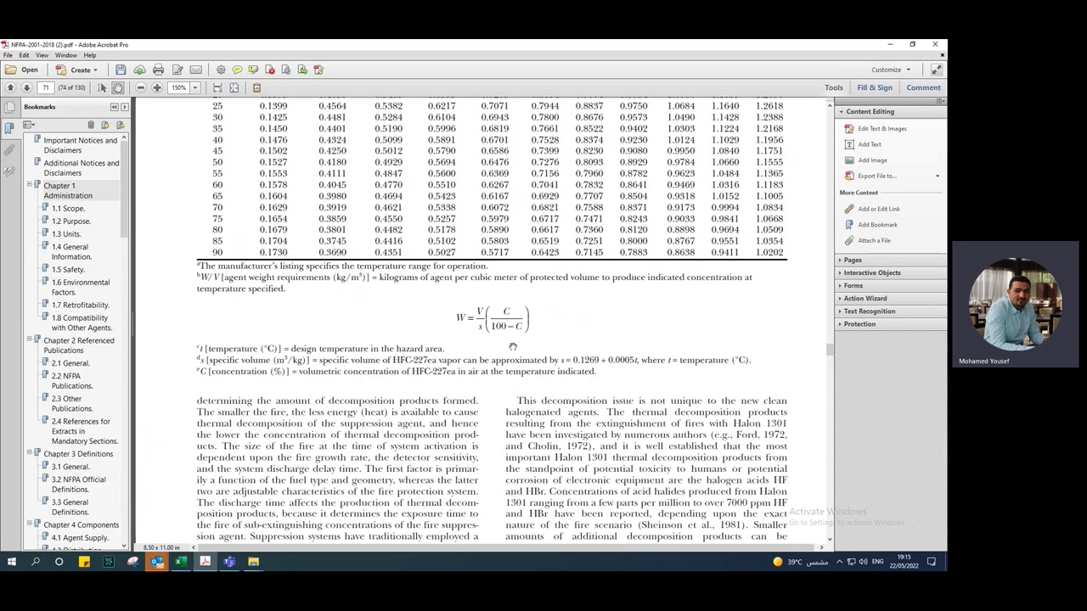
scroll(513, 347, "up", 2)
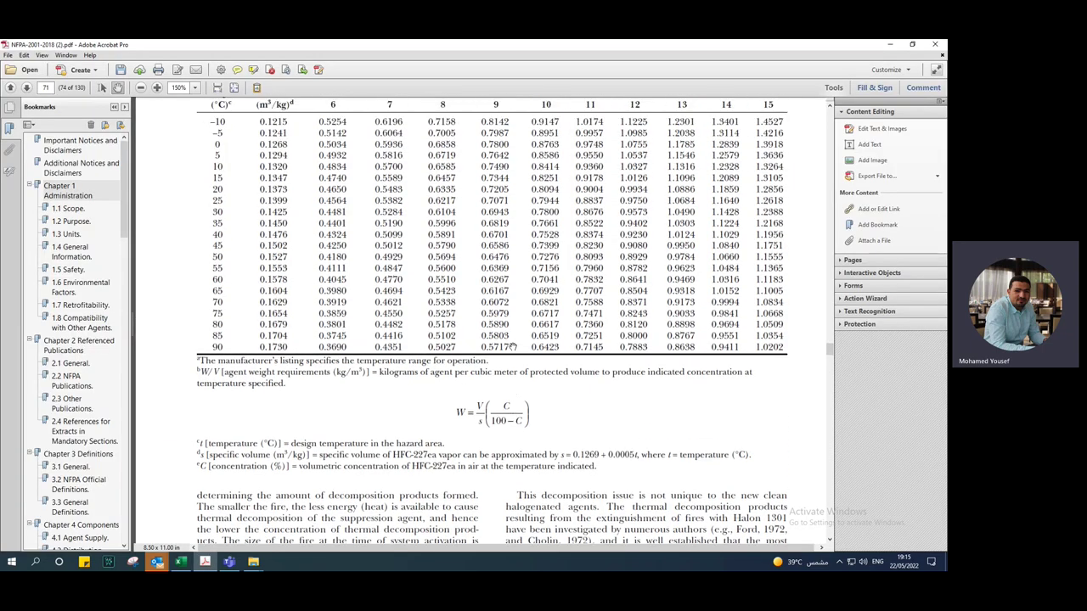
scroll(595, 350, "up", 10)
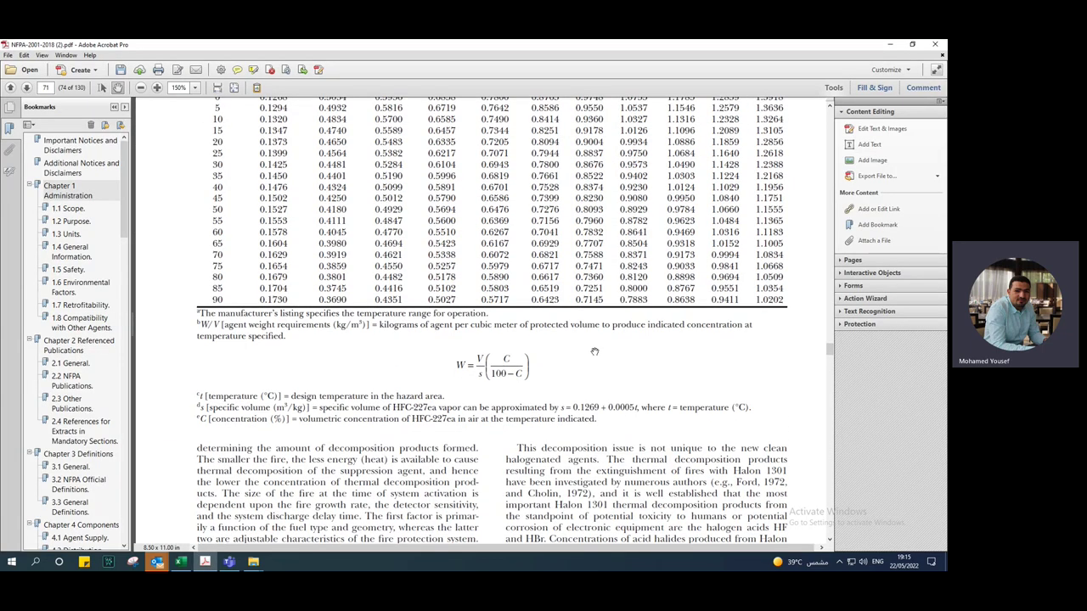
scroll(595, 351, "up", 9)
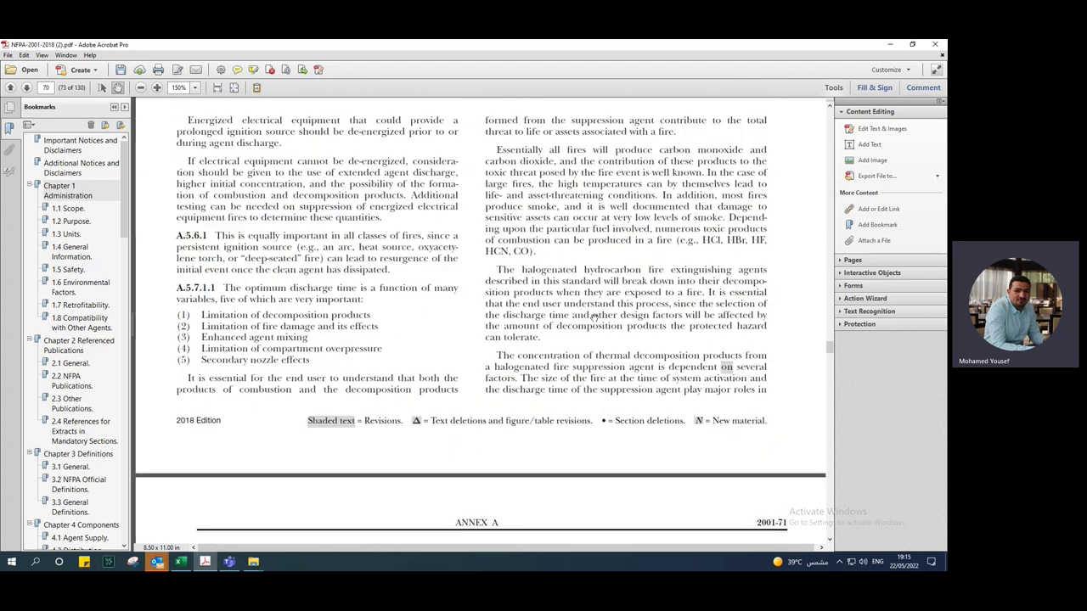
scroll(594, 317, "up", 3)
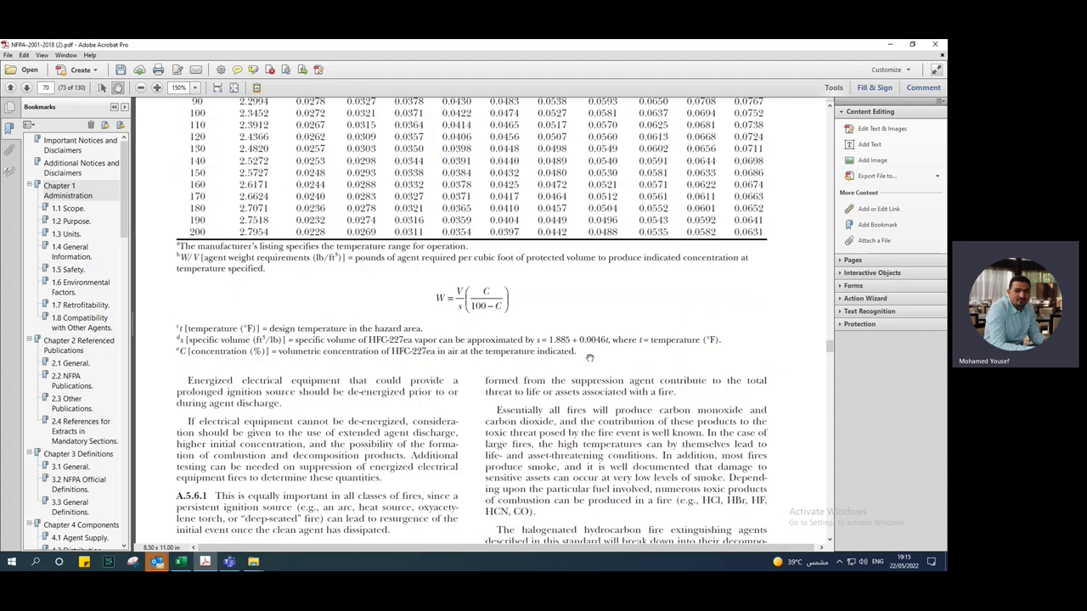
scroll(583, 342, "down", 5)
scroll(586, 340, "up", 5)
scroll(592, 333, "up", 6)
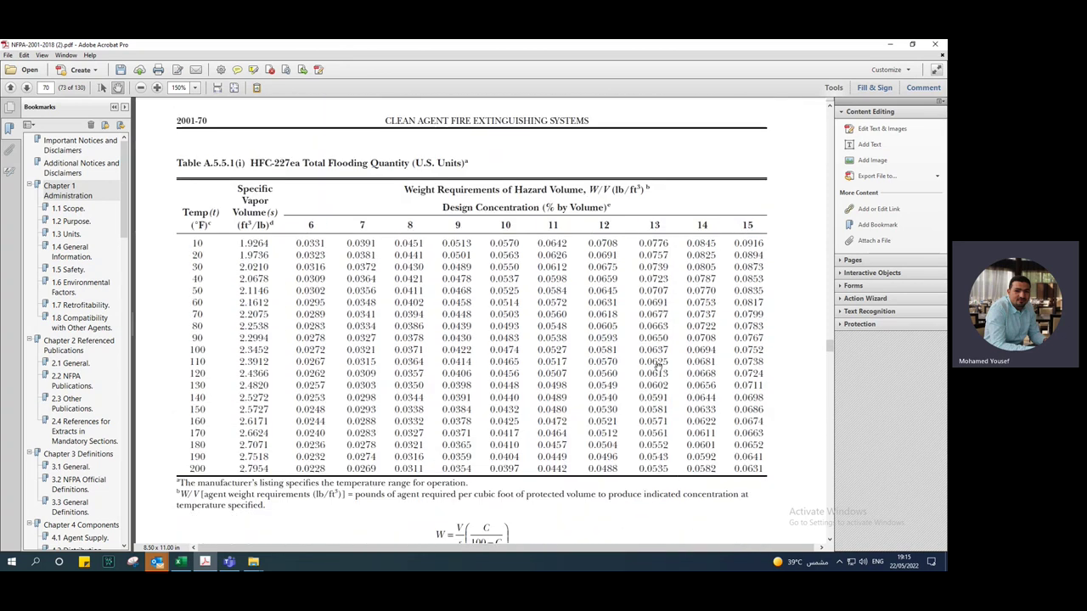
Step: Return to Table A.5.5.1(j) for HFC-227ea in SI units and reread its specific volume formula on page 71
scroll(620, 365, "down", 4)
scroll(620, 372, "down", 17)
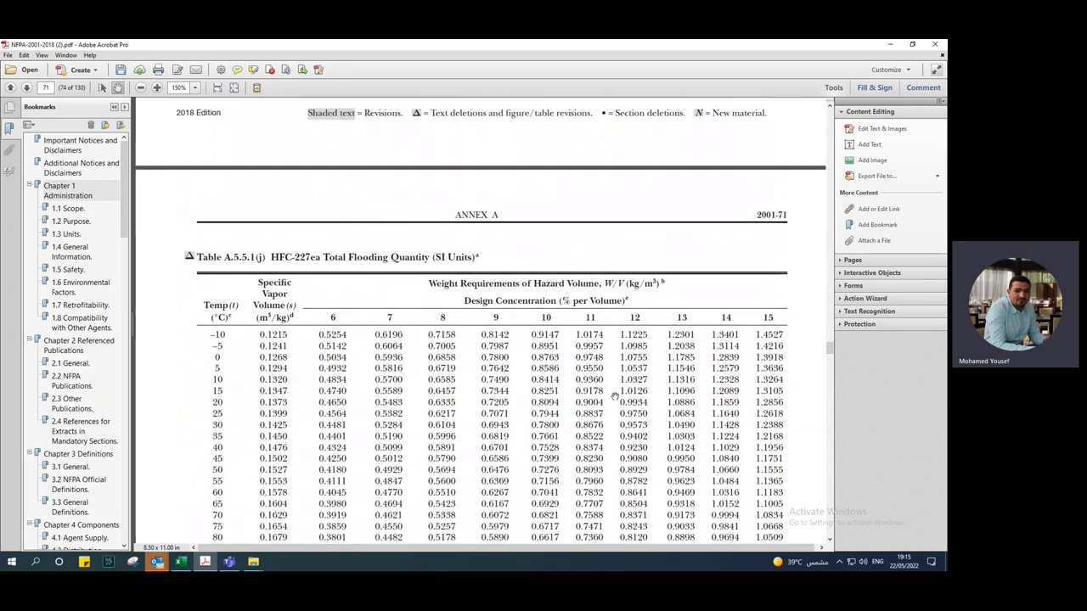
scroll(614, 397, "down", 4)
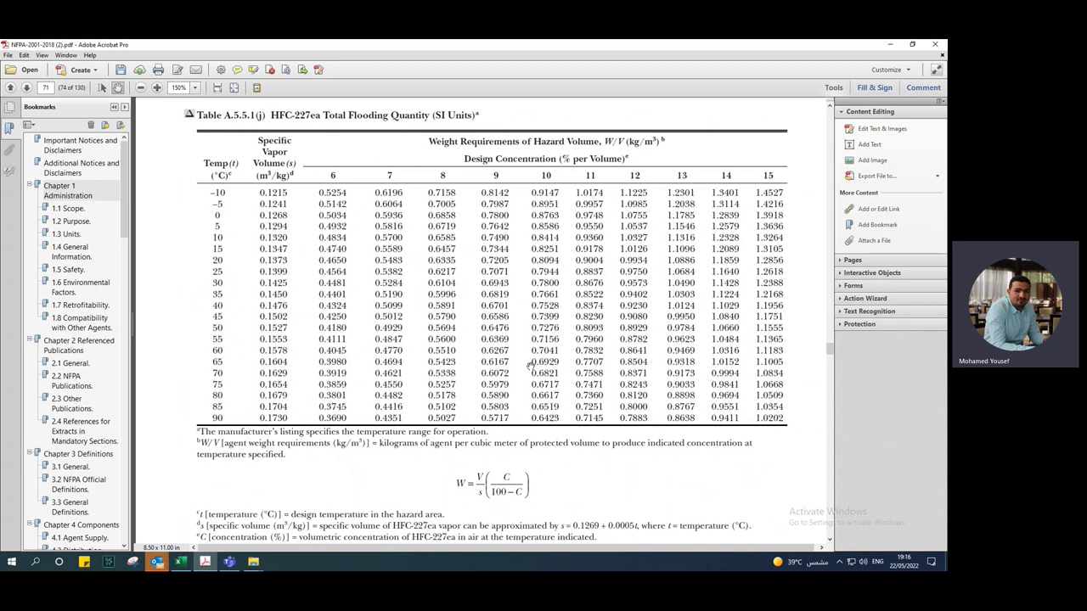
scroll(532, 422, "down", 2)
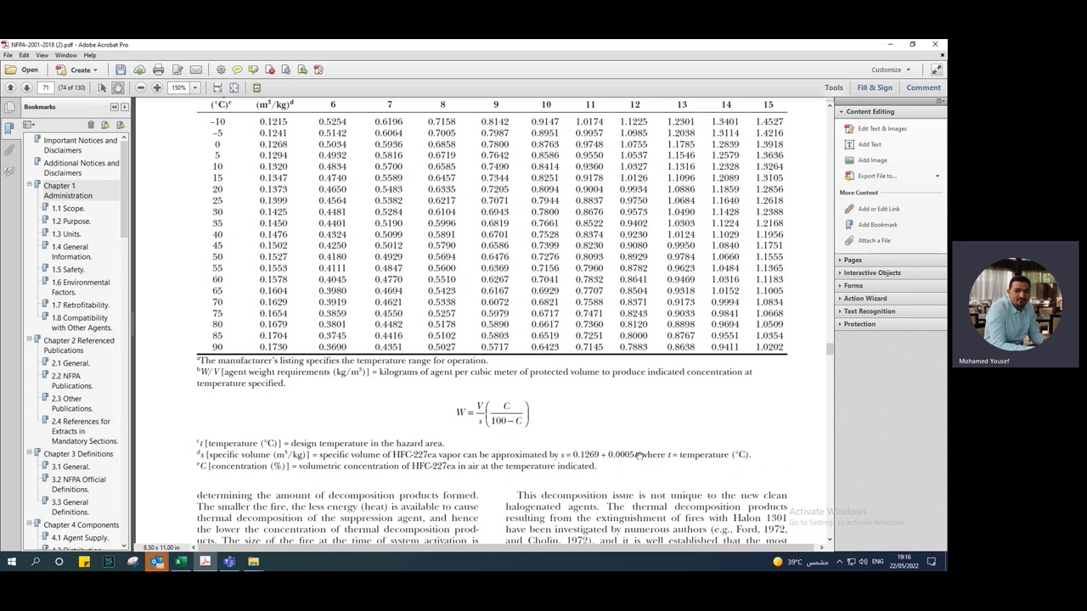
Step: Switch back to the Excel workbook and recheck the specific volume formula in N4
left_click(180, 561)
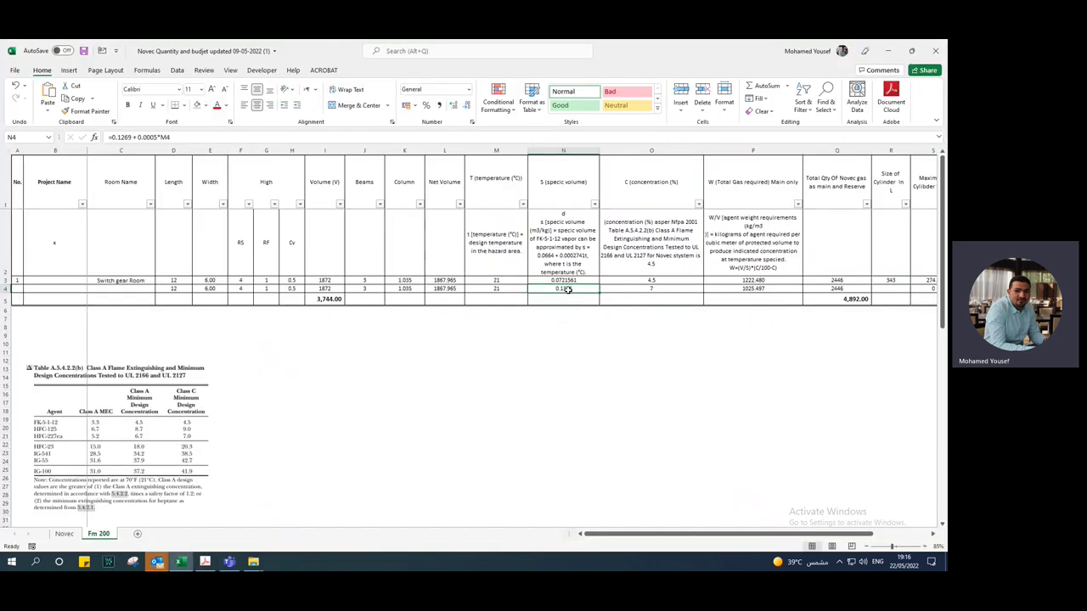
double_click(565, 289)
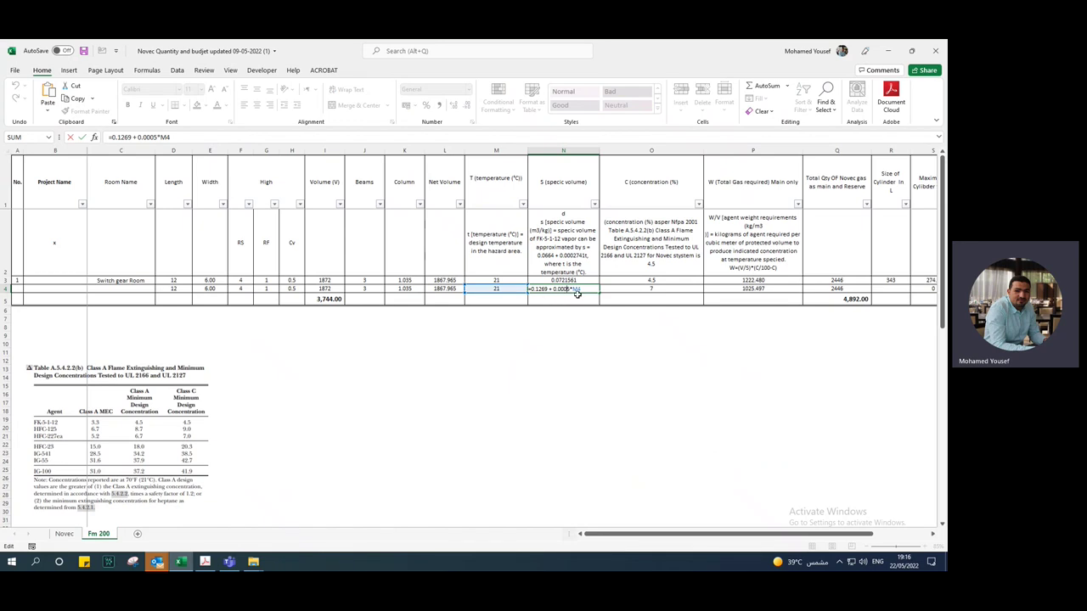
key("Escape")
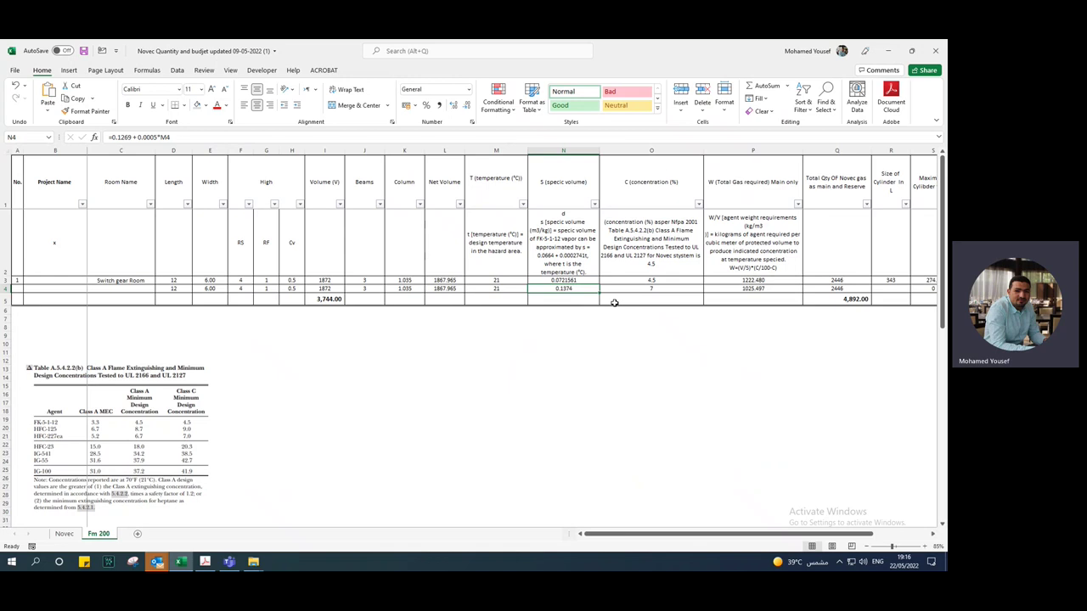
Step: Review the design concentration in O4 and the total gas required formula in P4
left_click(643, 292)
key("Down")
key("Down")
key("Down")
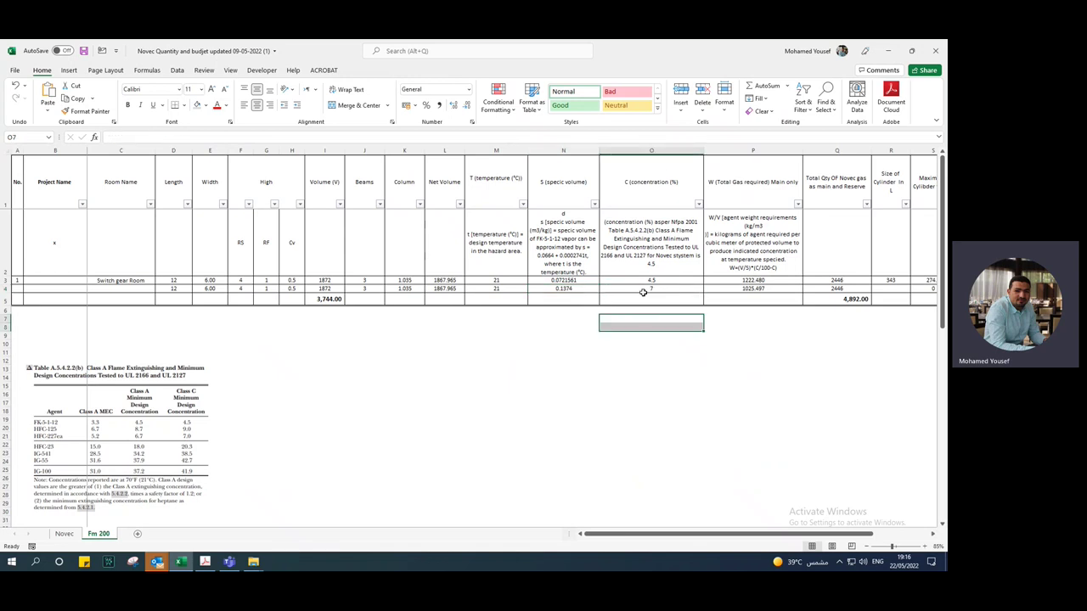
left_click(643, 291)
double_click(643, 290)
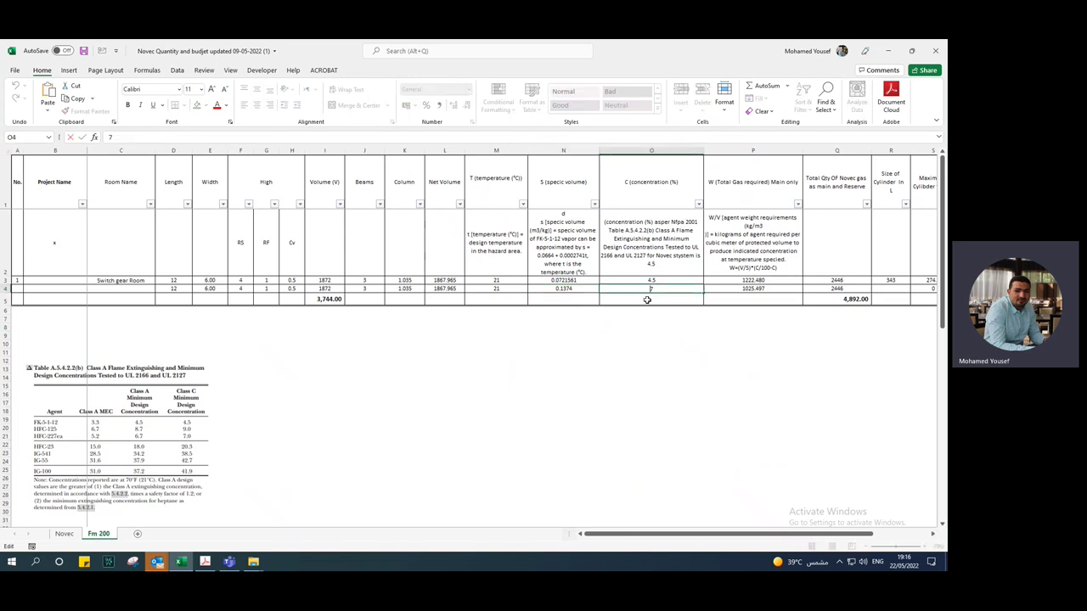
key("Escape")
key("Down")
key("Down")
key("Down")
key("Down")
key("Down")
left_click(742, 289)
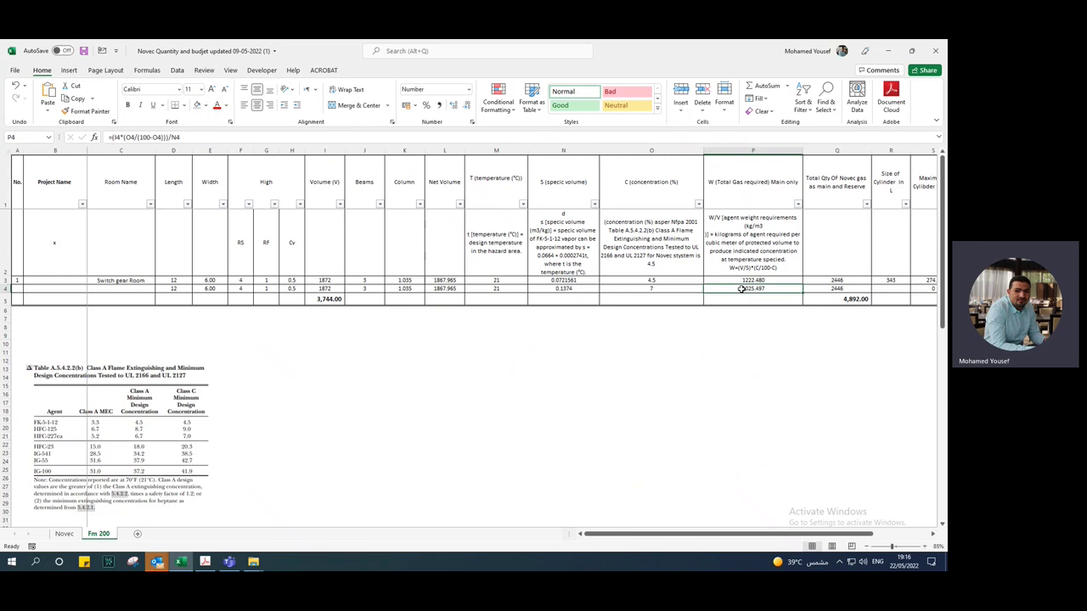
left_click(749, 318)
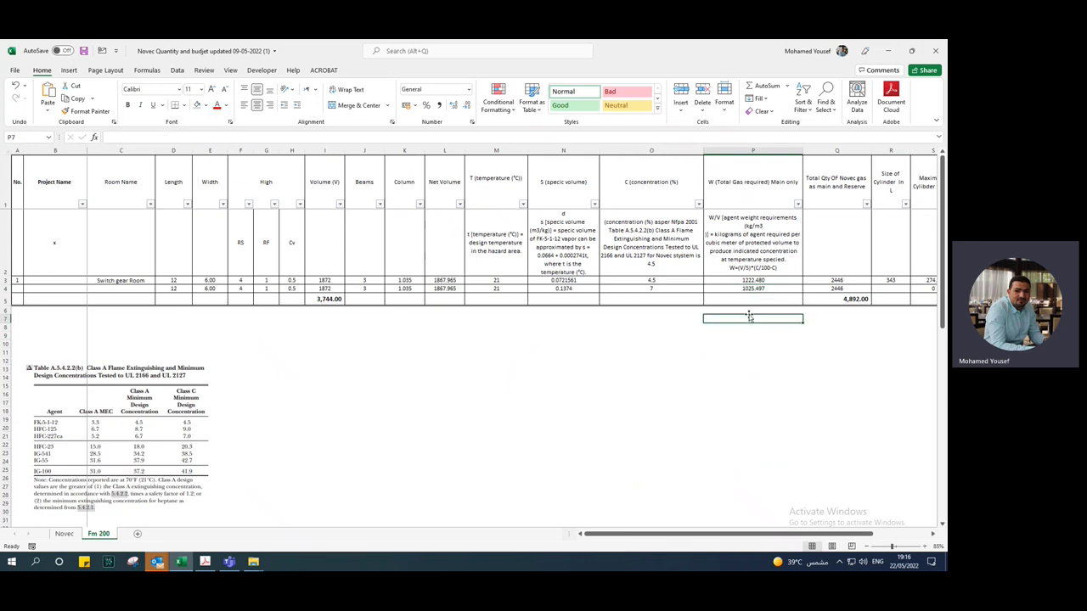
Step: Calculate the difference between the two required gas weights in P7 with =P3-P4
type("=")
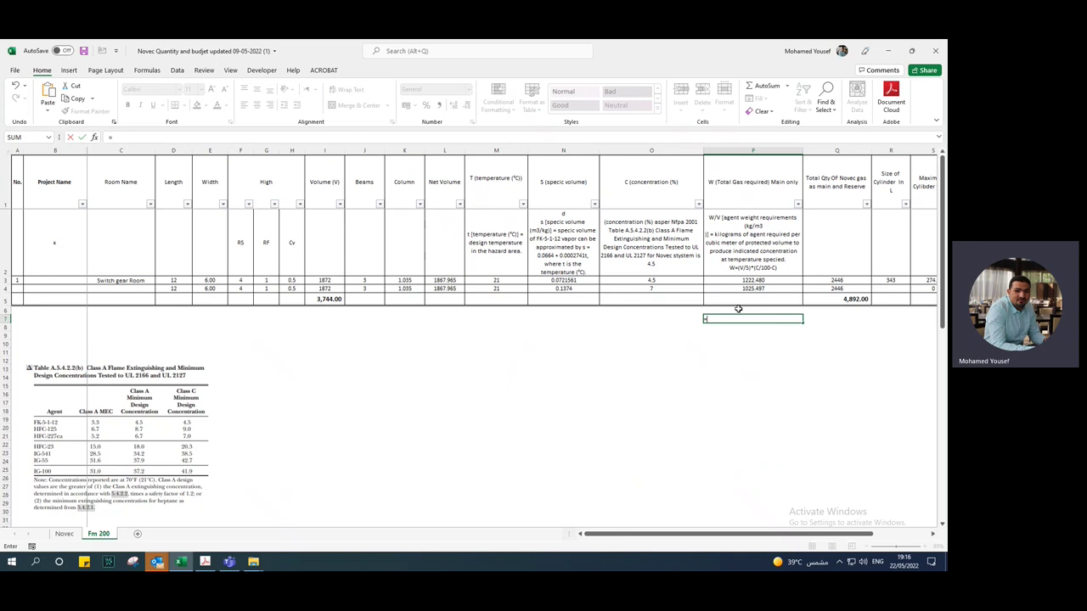
type("=")
left_click(743, 282)
type("-")
left_click(746, 289)
key("Return")
left_click(457, 338)
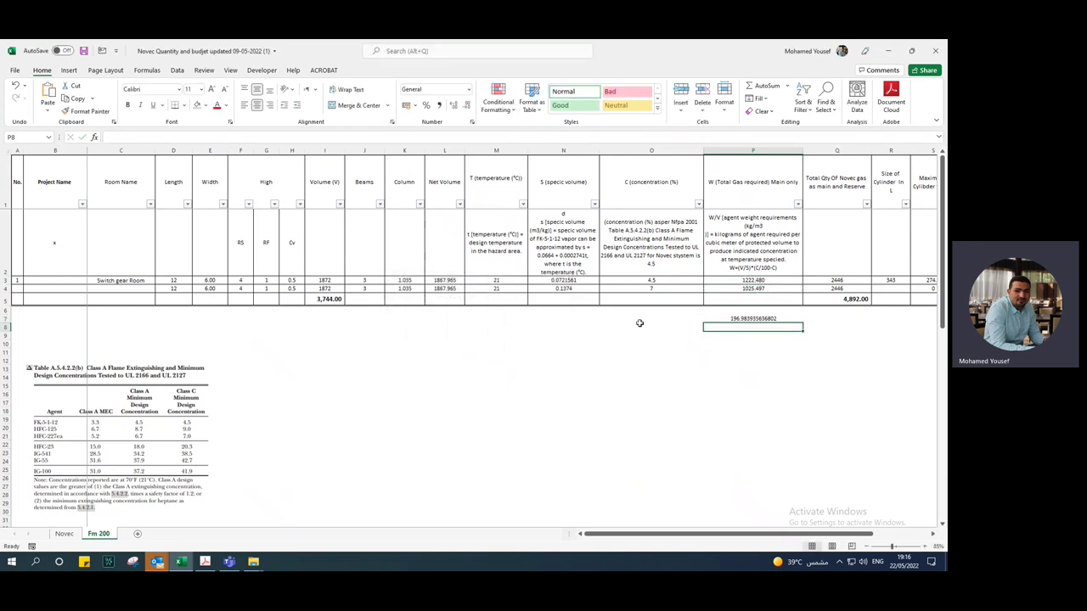
Step: Calculate the weight difference as a fraction of the first row's gas weight in P9 with =P7/P3
left_click(736, 335)
left_click(737, 318)
left_click(739, 334)
type("=")
left_click(735, 318)
type("/")
left_click(747, 281)
key("Return")
left_click(742, 336)
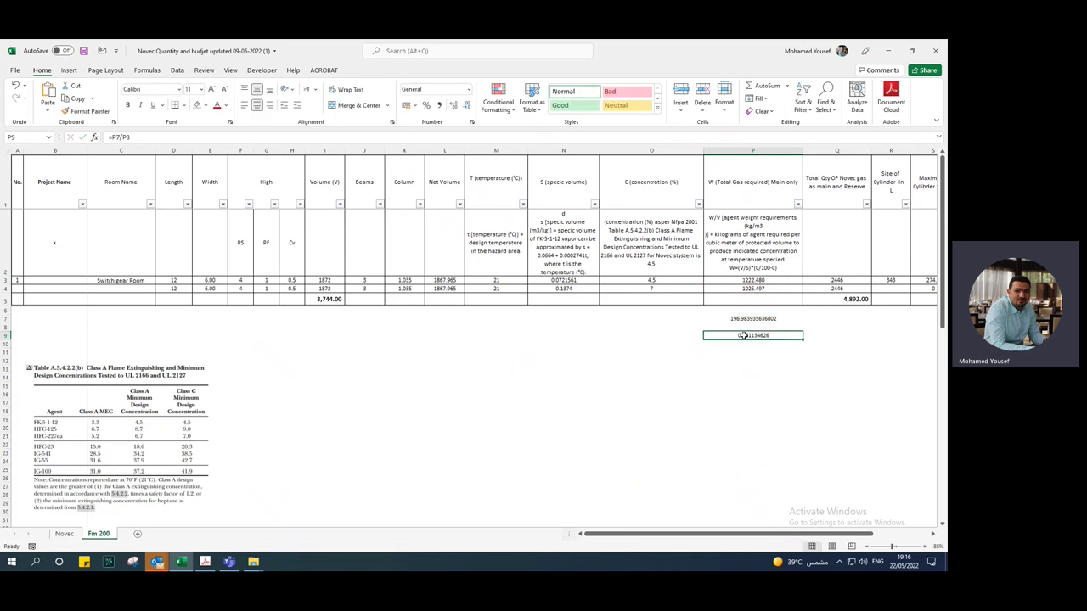
Step: Inspect the main and reserve gas quantity formula in Q3, then review Q4 and the weight ratio in P9
double_click(849, 281)
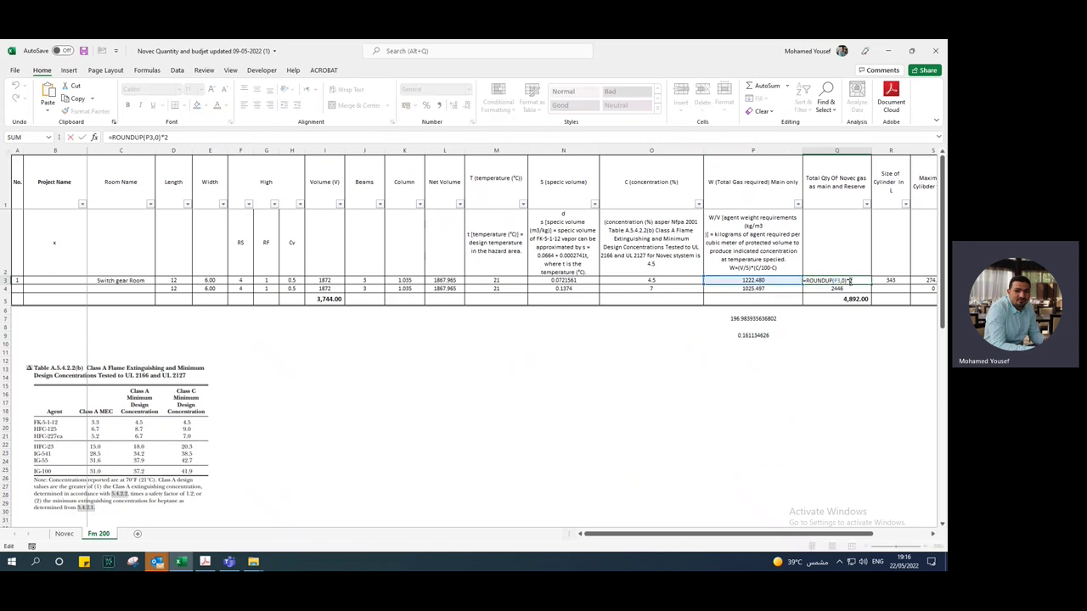
key("Escape")
left_click(835, 290)
left_click(836, 280)
left_click(755, 335)
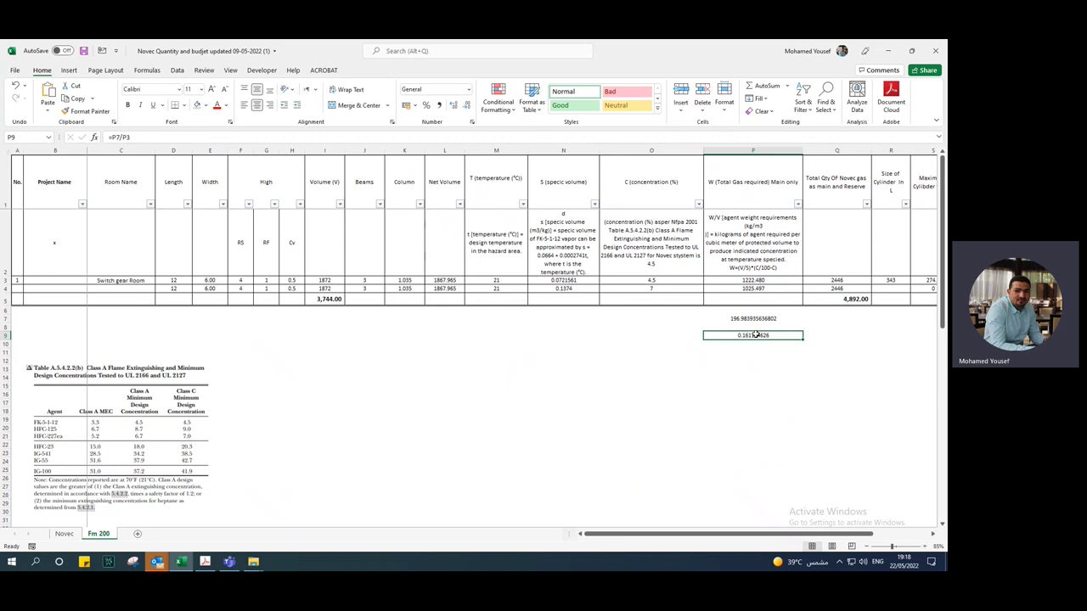
left_click(762, 360)
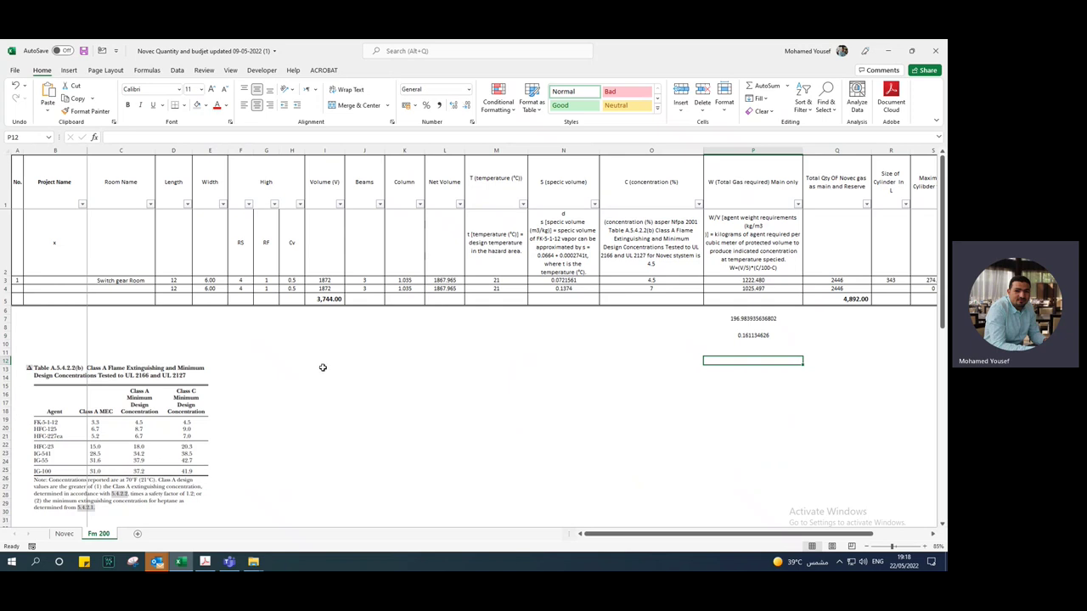
left_click(362, 361)
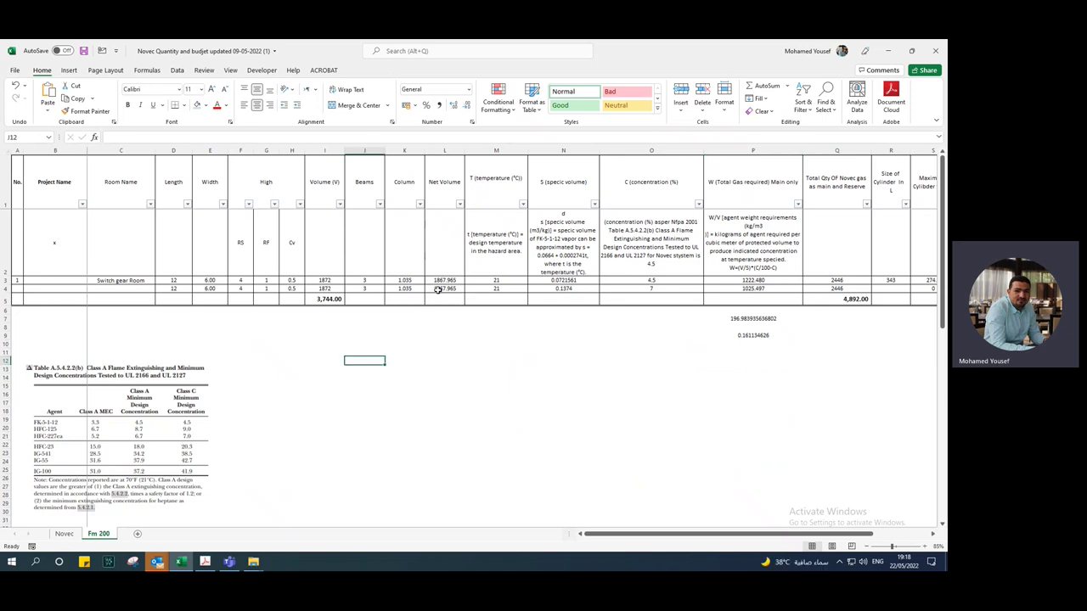
Step: Switch to the NFPA 2001 PDF in Adobe Acrobat and examine Table A.4.1.4.1, Storage Container Characteristics, on page 39
left_click(206, 561)
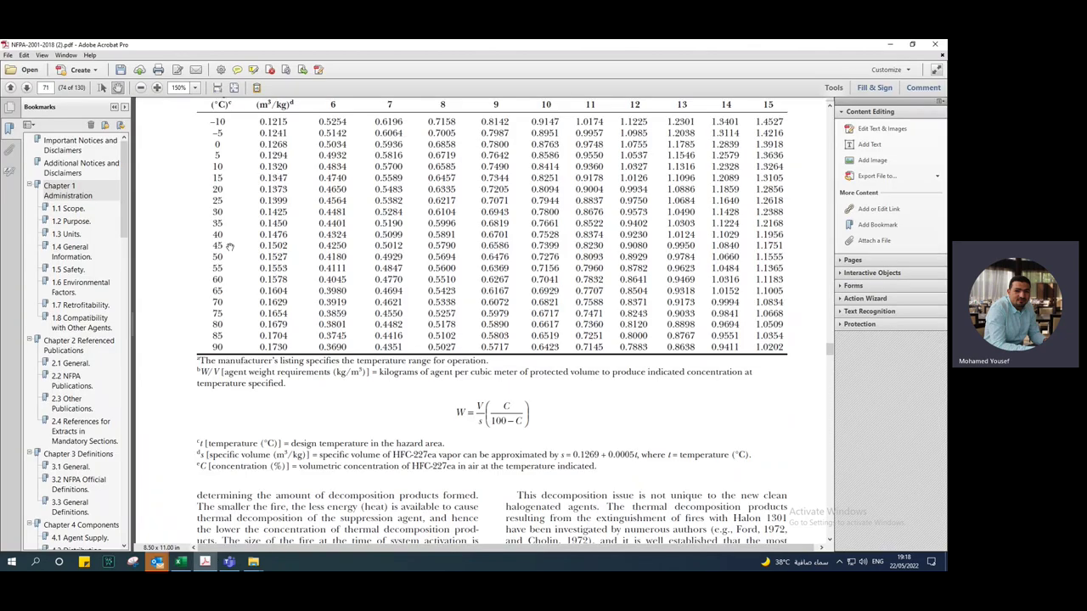
left_click(49, 88)
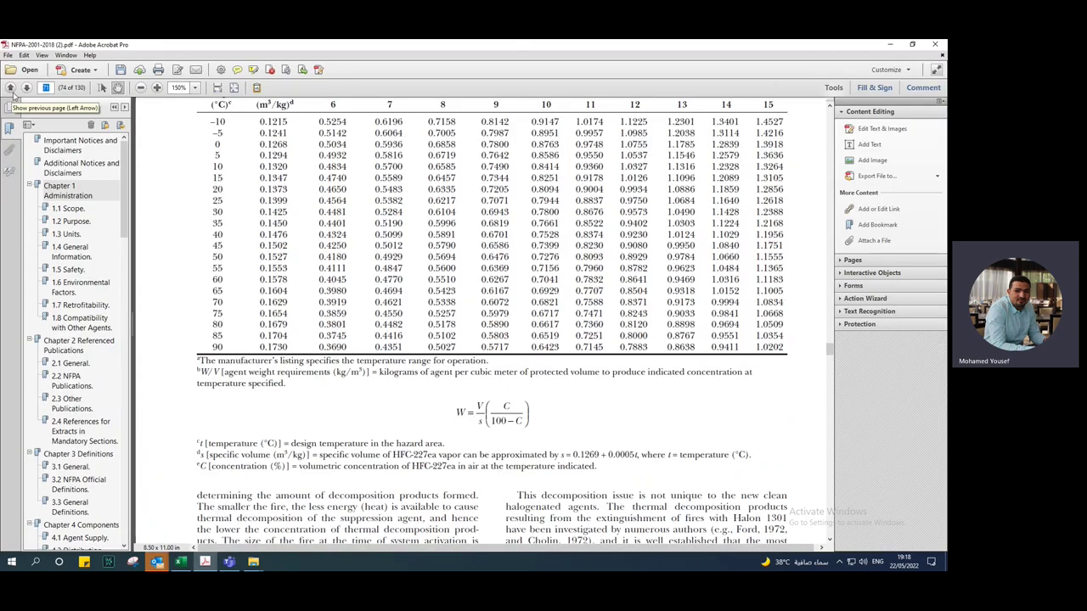
type("39")
key("Return")
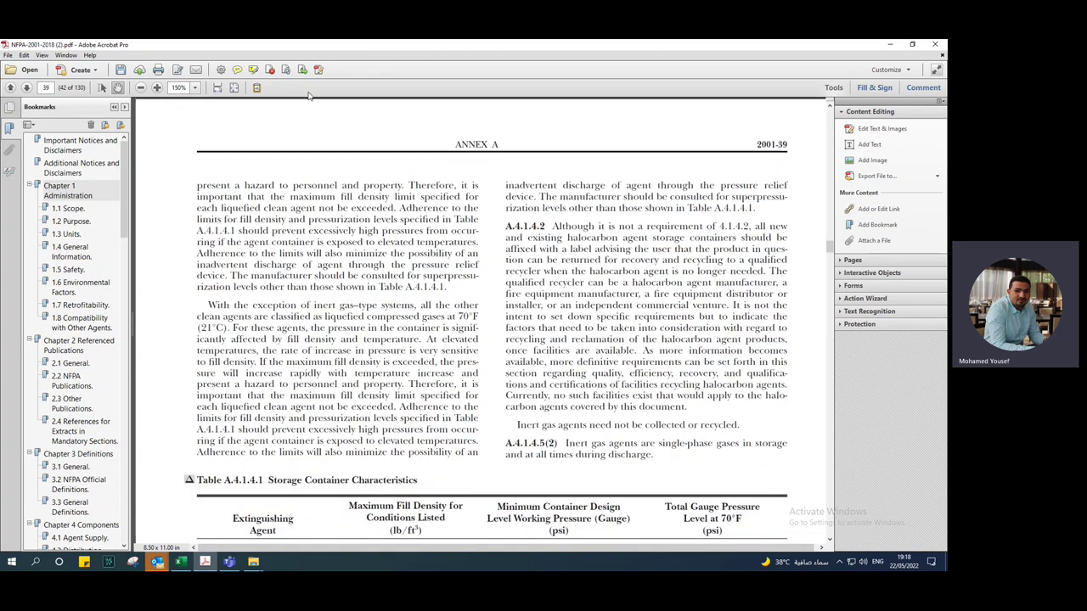
scroll(534, 222, "down", 5)
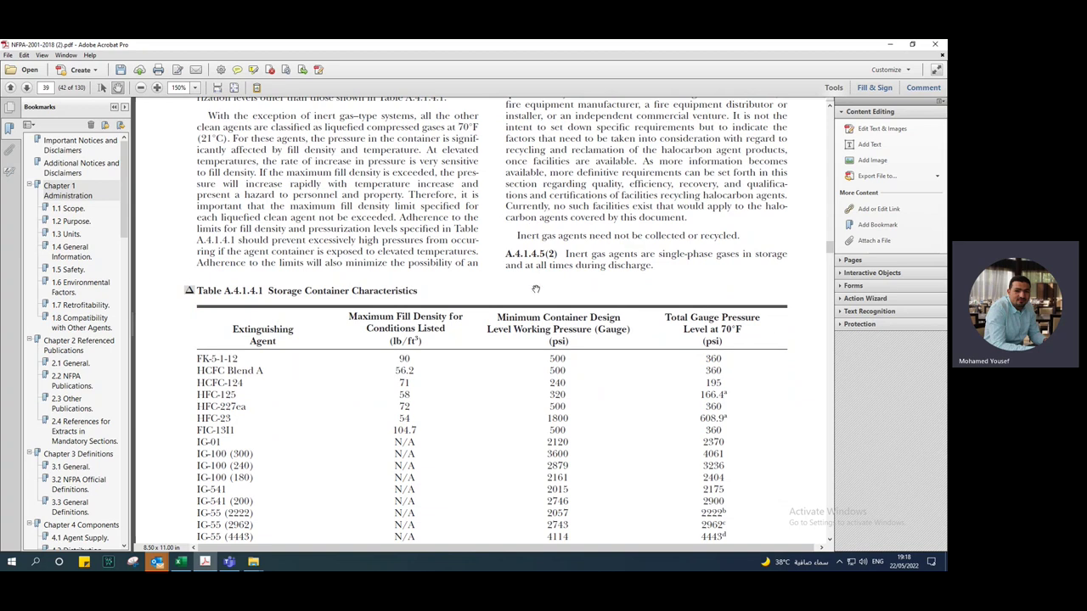
scroll(492, 257, "down", 1)
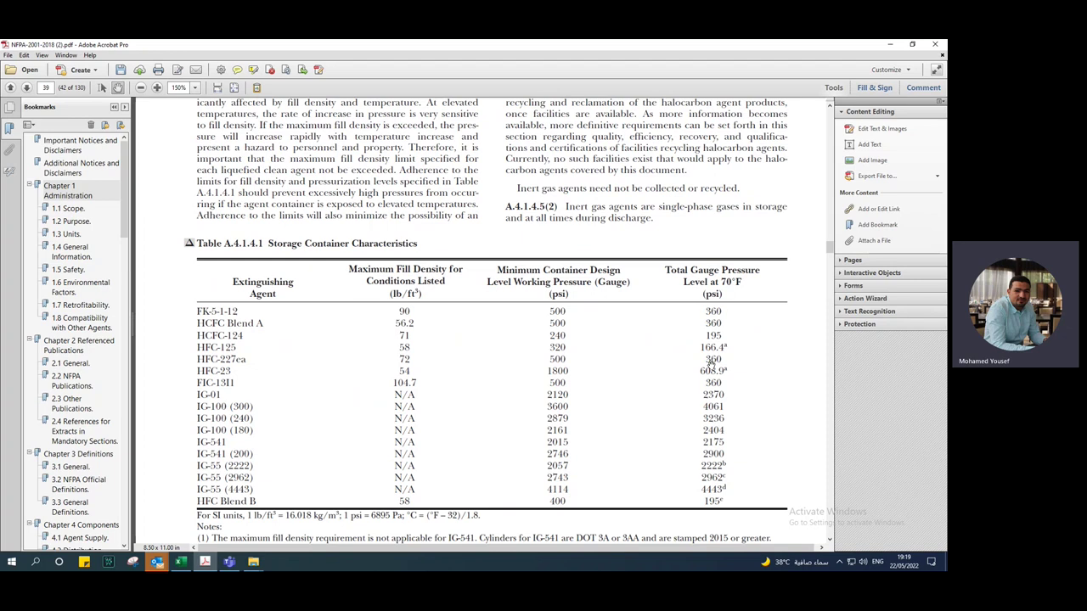
Step: Go to page 54 of the NFPA 2001 PDF
left_click(47, 87)
type("54")
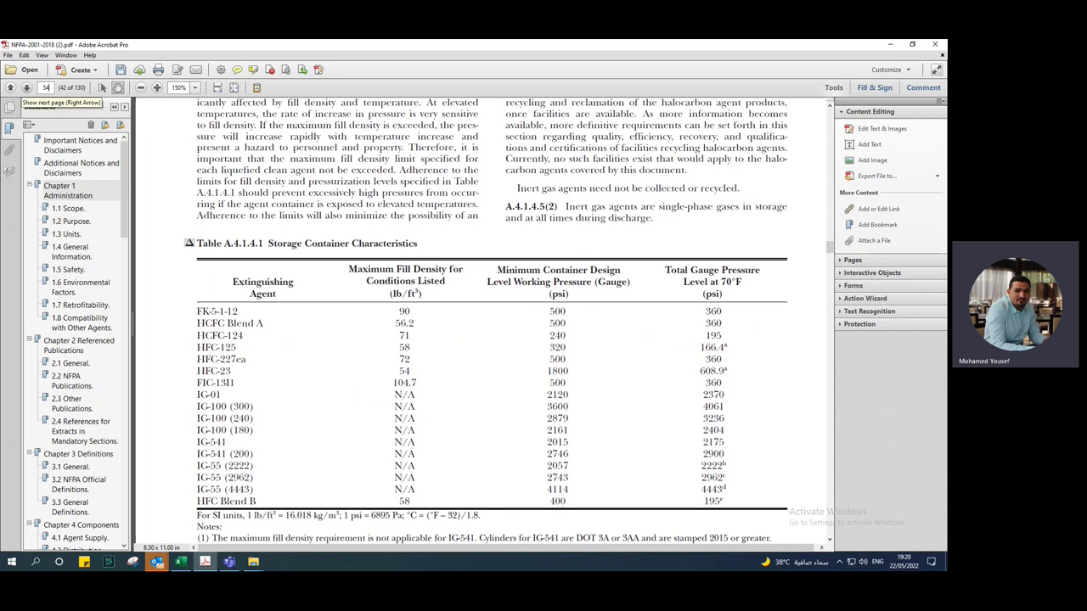